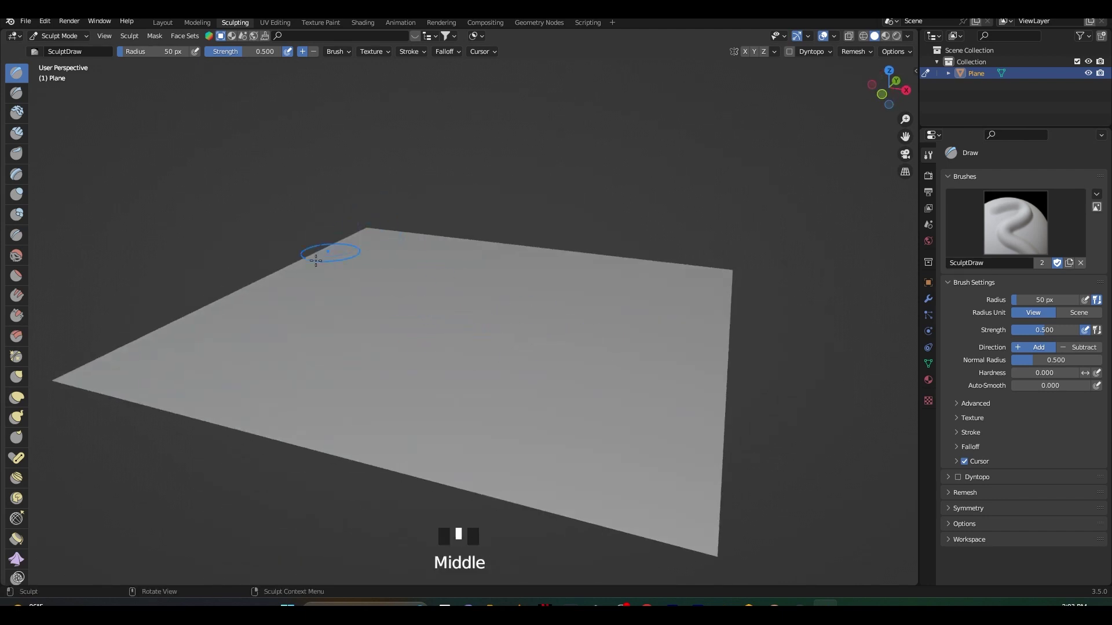
middle_click_drag(489, 302, 413, 310)
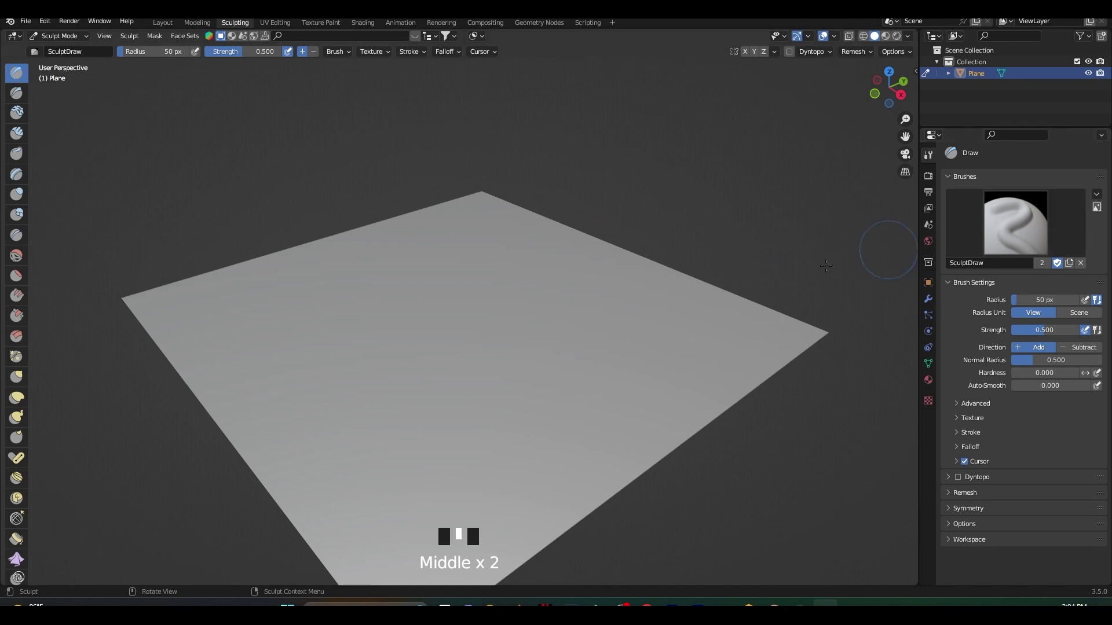
left_click(16, 93)
left_click(16, 112)
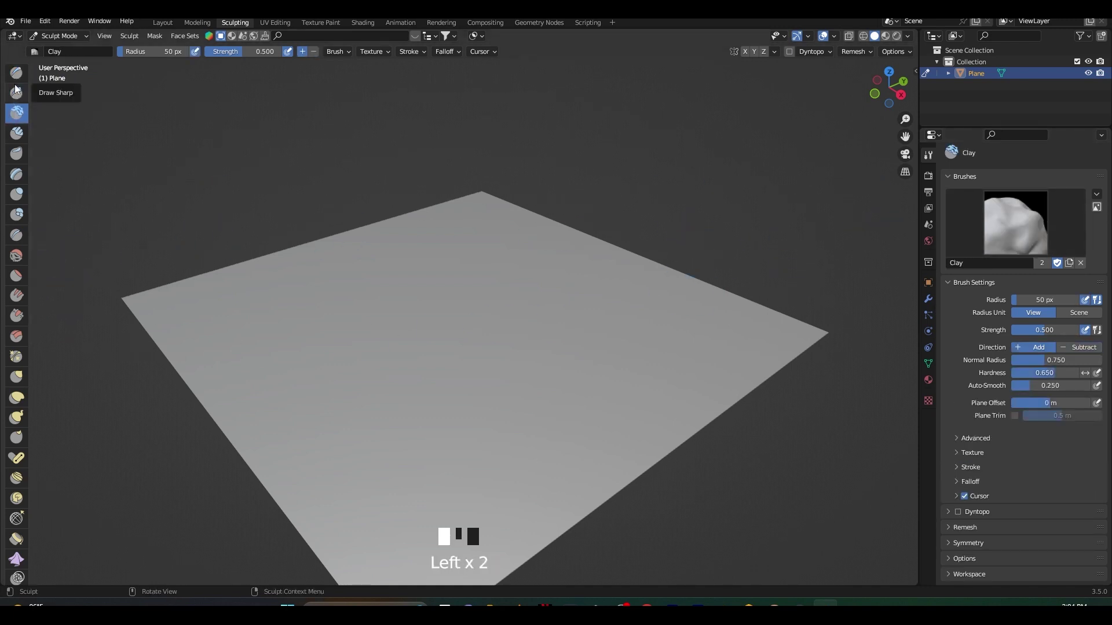
left_click(16, 133)
left_click(16, 153)
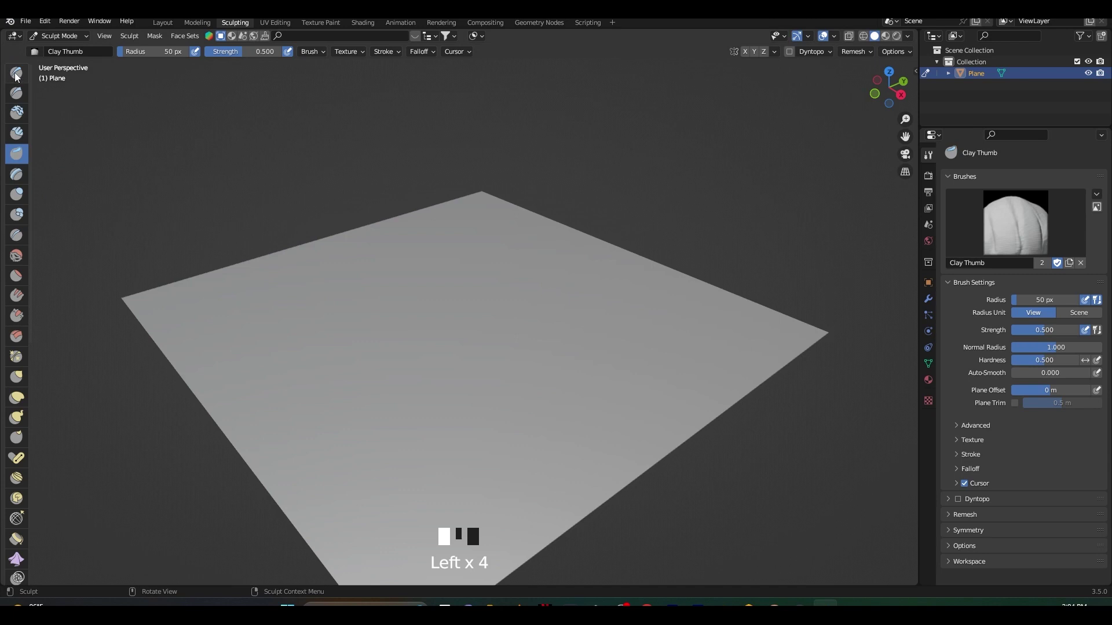
left_click(17, 73)
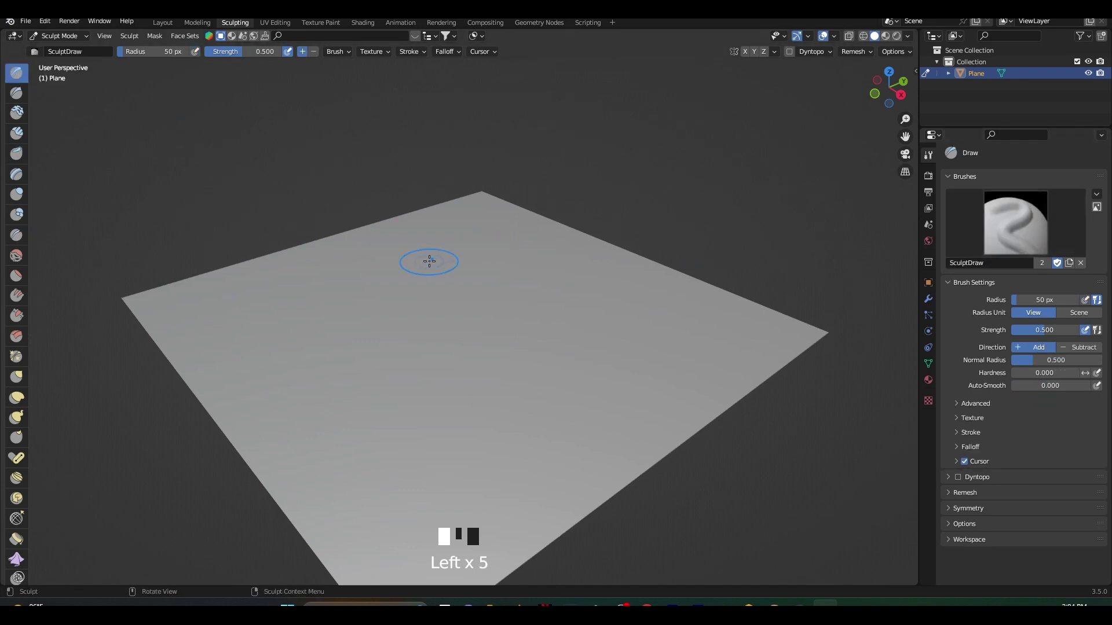
Step: Sculpt the first raised terrain strokes across the plane with the Draw brush at 0.500 strength
mouse_move(506, 385)
middle_mouse_down()
mouse_move(550, 373)
mouse_move(506, 390)
mouse_move(496, 375)
middle_mouse_up()
mouse_move(471, 282)
left_mouse_down()
mouse_move(460, 303)
mouse_move(524, 330)
mouse_move(432, 289)
mouse_move(464, 269)
mouse_move(543, 320)
mouse_move(492, 271)
mouse_move(502, 307)
mouse_move(437, 268)
left_mouse_up()
mouse_move(438, 331)
left_mouse_down()
mouse_move(318, 246)
mouse_move(630, 422)
mouse_move(261, 488)
mouse_move(242, 433)
mouse_move(380, 286)
mouse_move(318, 333)
mouse_move(649, 355)
left_mouse_up()
middle_click_drag(650, 355, 736, 332)
Step: Set the Draw brush strength to 0.574 and build up a rough mountain in the middle of the plane
left_click_drag(233, 52, 248, 52)
scroll(521, 322, "up", 1)
middle_click_drag(521, 323, 505, 346)
mouse_move(492, 336)
left_mouse_down()
mouse_move(509, 335)
mouse_move(465, 265)
mouse_move(526, 285)
left_mouse_up()
middle_click_drag(526, 285, 509, 302)
mouse_move(505, 303)
left_mouse_down()
mouse_move(475, 296)
mouse_move(533, 279)
mouse_move(427, 228)
mouse_move(480, 371)
left_mouse_up()
middle_click_drag(469, 399, 491, 360)
mouse_move(489, 362)
left_mouse_down()
mouse_move(523, 349)
mouse_move(449, 335)
left_mouse_up()
middle_click_drag(449, 335, 491, 387)
mouse_move(516, 313)
left_mouse_down()
mouse_move(487, 246)
mouse_move(412, 310)
left_mouse_up()
mouse_move(573, 316)
middle_mouse_down()
mouse_move(545, 278)
mouse_move(579, 260)
mouse_move(585, 274)
middle_mouse_up()
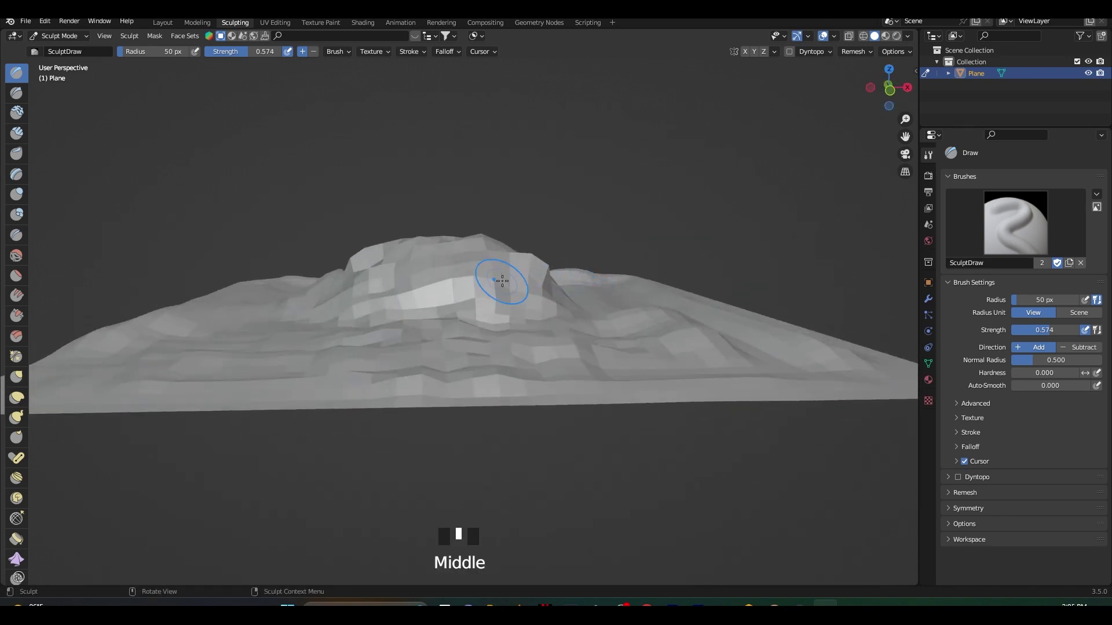
Step: Return to the Layout workspace and apply smooth shading to the sculpted plane
left_click(164, 23)
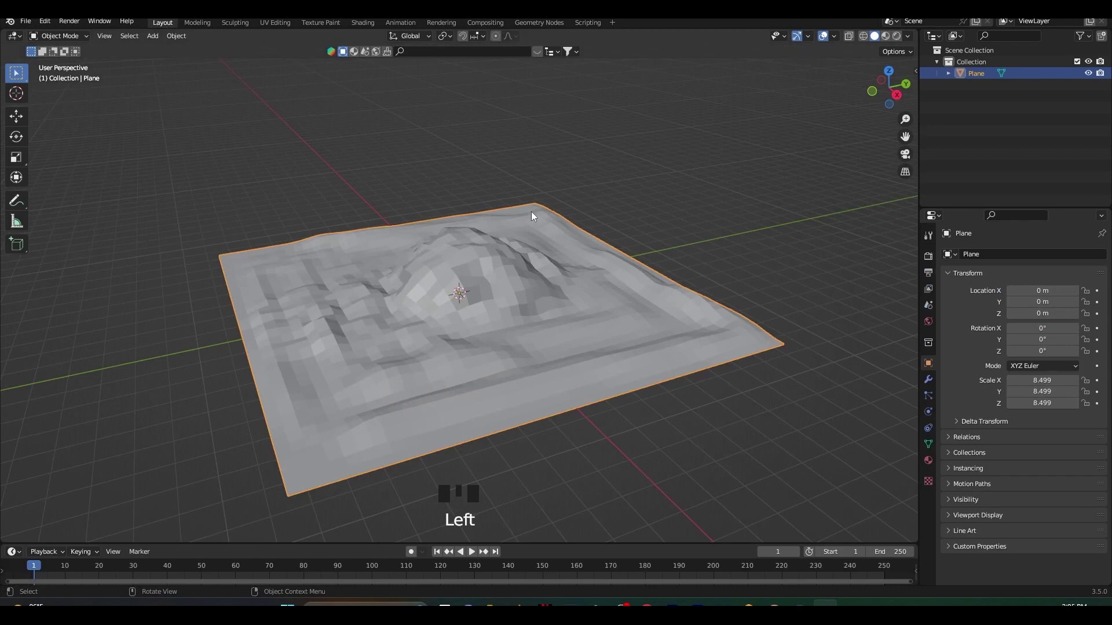
scroll(687, 242, "up", 2)
left_click(587, 207)
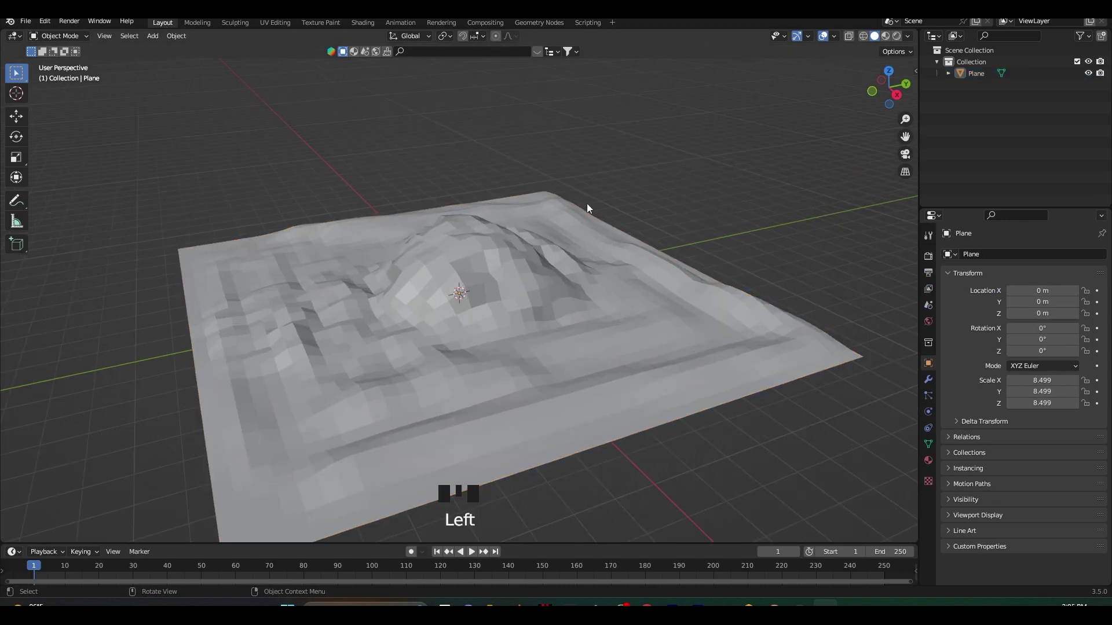
left_click(513, 271)
right_click(513, 276)
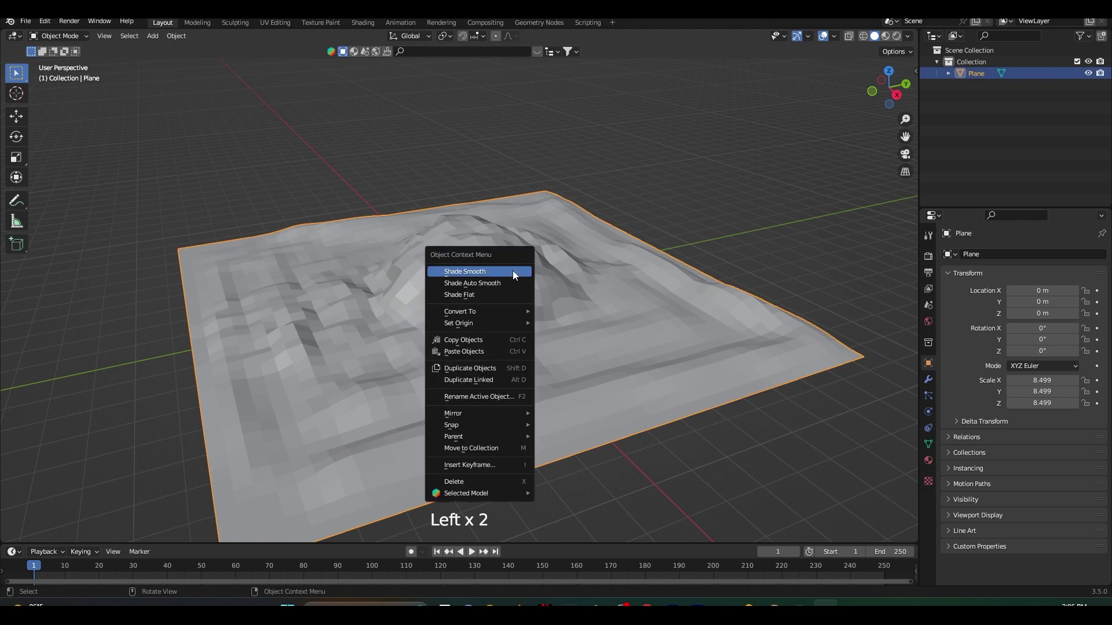
left_click(513, 271)
Step: Add a camera at the scene's origin and raise it about 3.4 m along Z with the Move tool
middle_click_drag(708, 167, 391, 299)
scroll(561, 316, "down", 2)
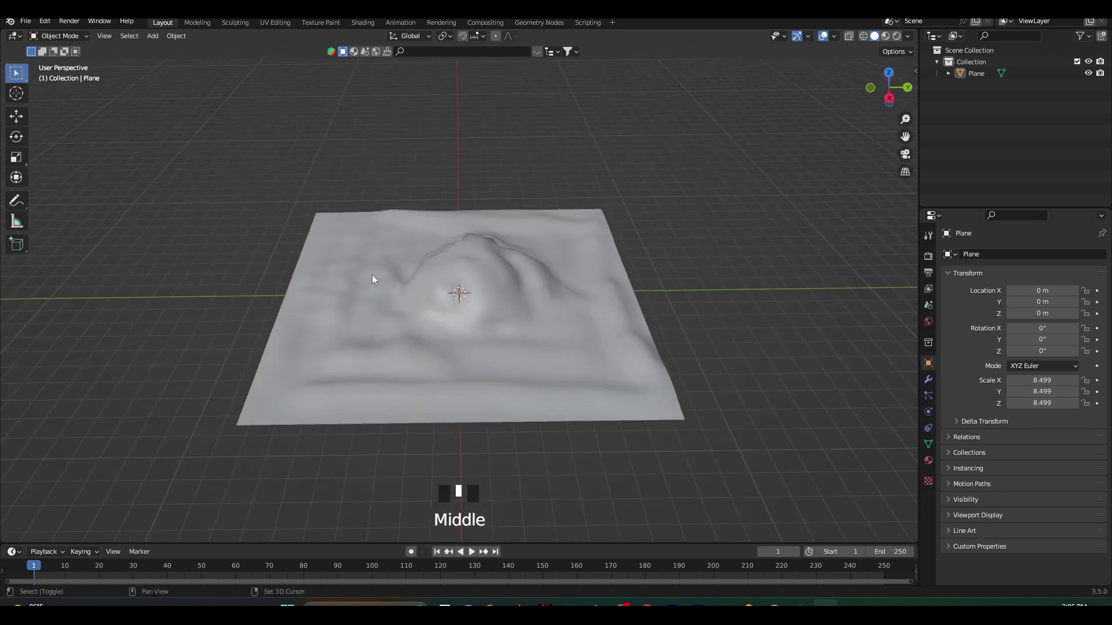
key("shift+a")
mouse_move(372, 274)
left_click(325, 446)
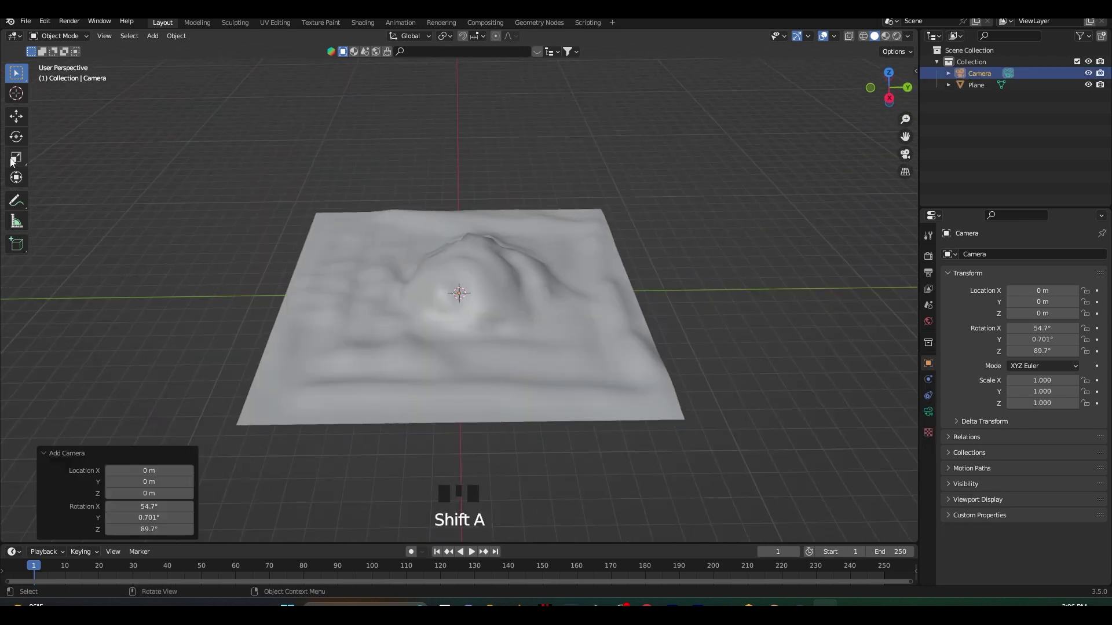
left_click(17, 122)
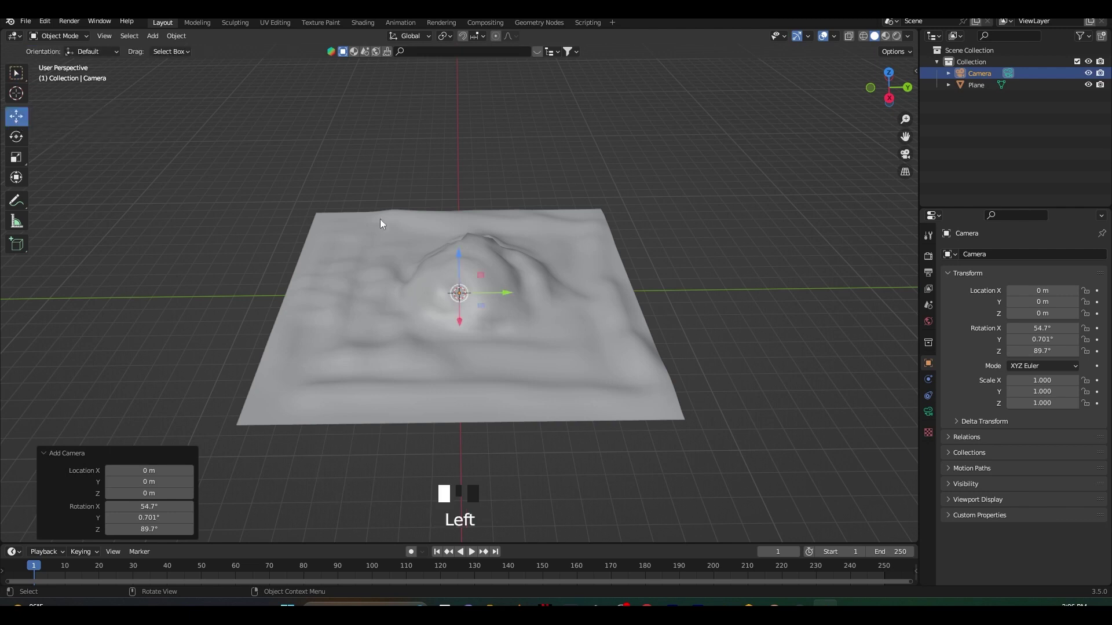
scroll(519, 300, "up", 2)
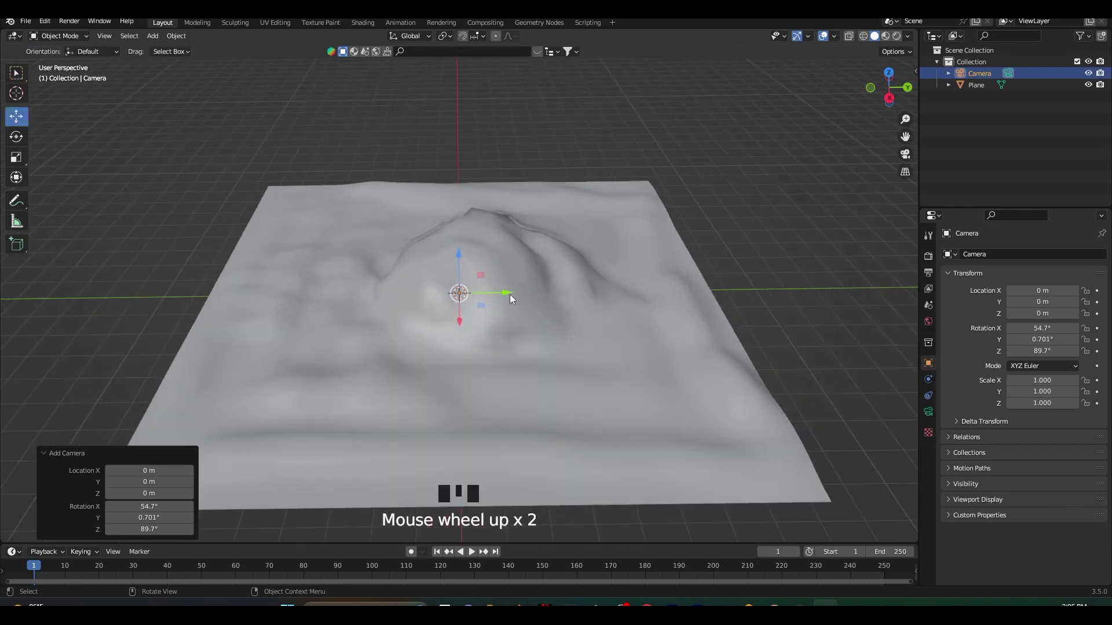
left_click_drag(461, 262, 460, 173)
Step: Set the camera's rotation to 90° on X, 0° on Y and 0° on Z
middle_click_drag(596, 263, 561, 269)
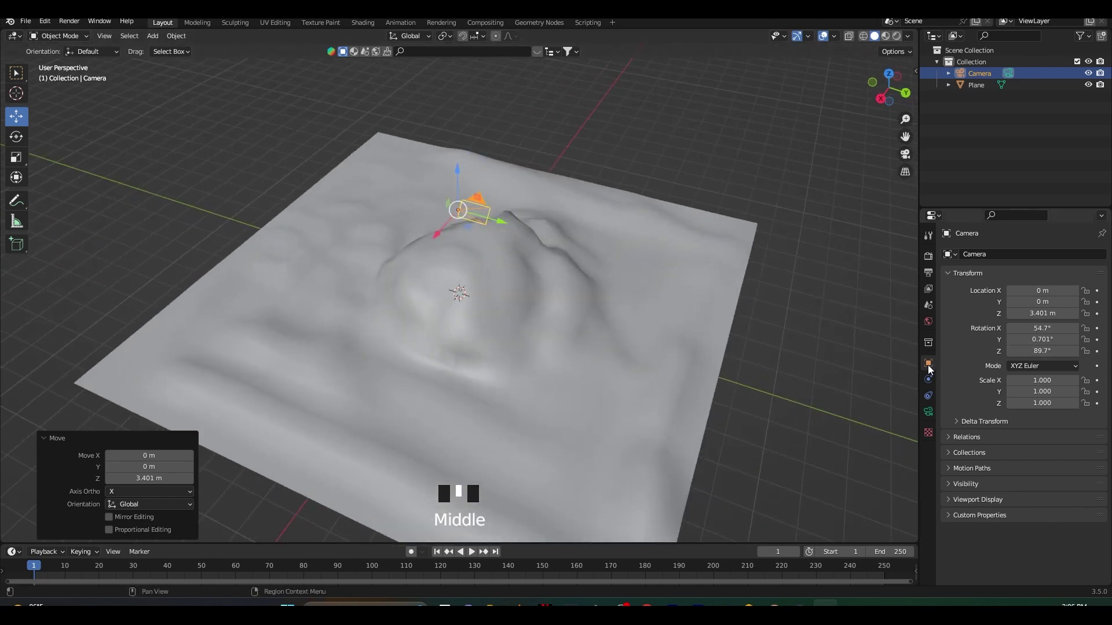
left_click(1034, 328)
type("90")
left_click(1037, 340)
type("0")
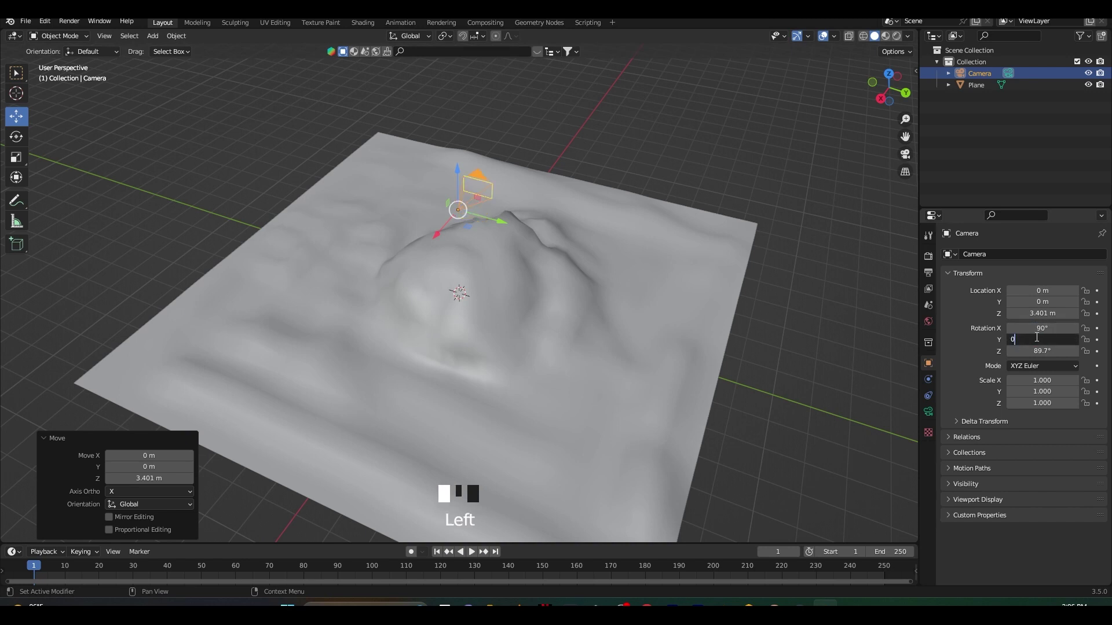
key("Return")
left_click(1036, 351)
type("0")
key("Return")
Step: Move the camera about -11.9 m along Y, off the terrain's edge, and lower it about 1.5 m along Z
mouse_move(721, 314)
middle_mouse_down()
mouse_move(755, 291)
mouse_move(659, 301)
mouse_move(713, 295)
middle_mouse_up()
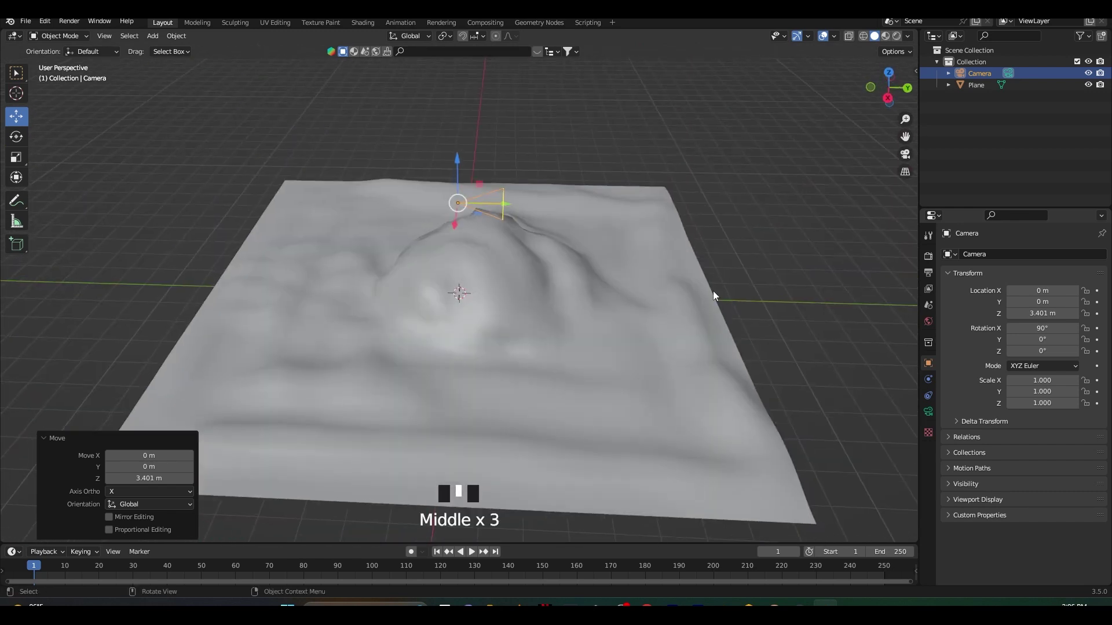
left_click_drag(506, 205, 136, 221)
middle_click_drag(158, 220, 173, 213)
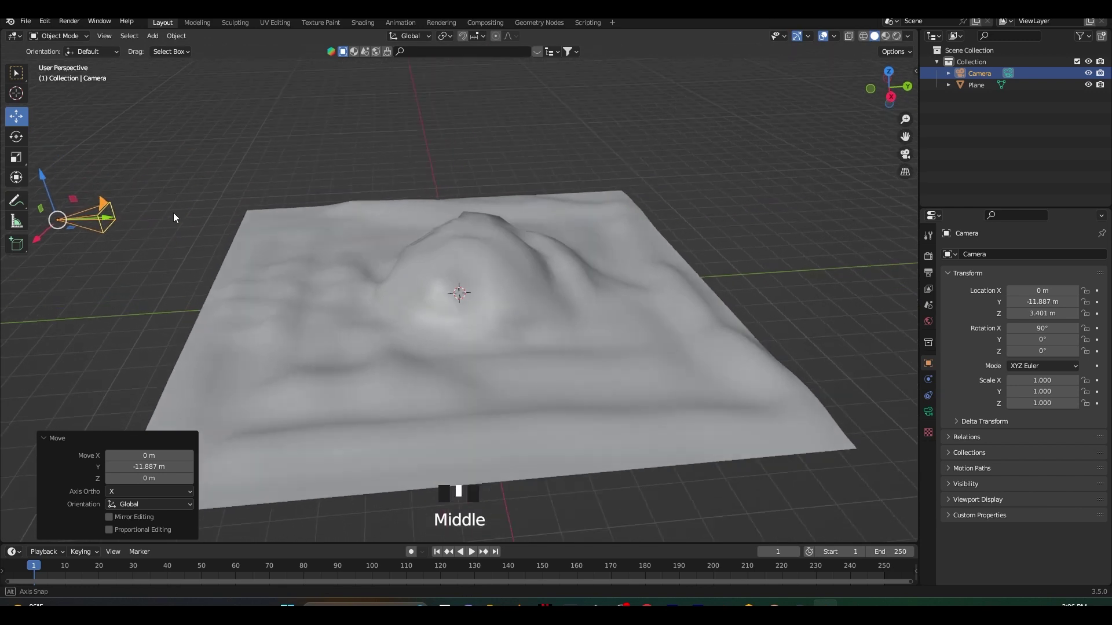
scroll(172, 213, "down", 2)
left_click_drag(117, 189, 227, 182)
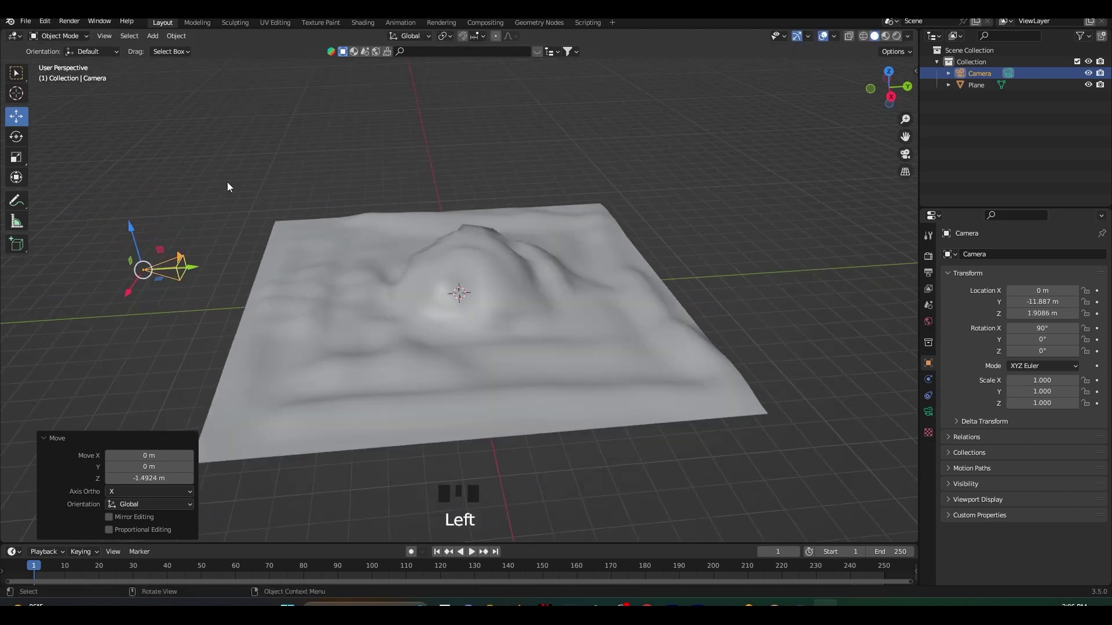
Step: Look through the camera and set the output resolution to a portrait 1080 × 1920 px
key("KP_0")
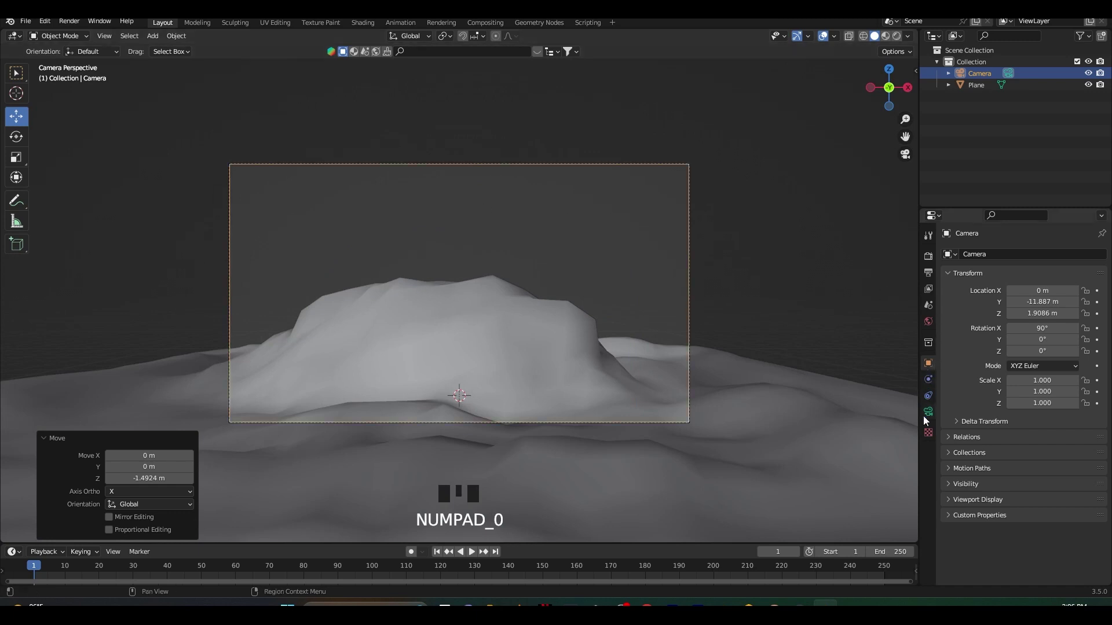
left_click(927, 275)
left_click(1043, 269)
type("1080")
left_click(1048, 279)
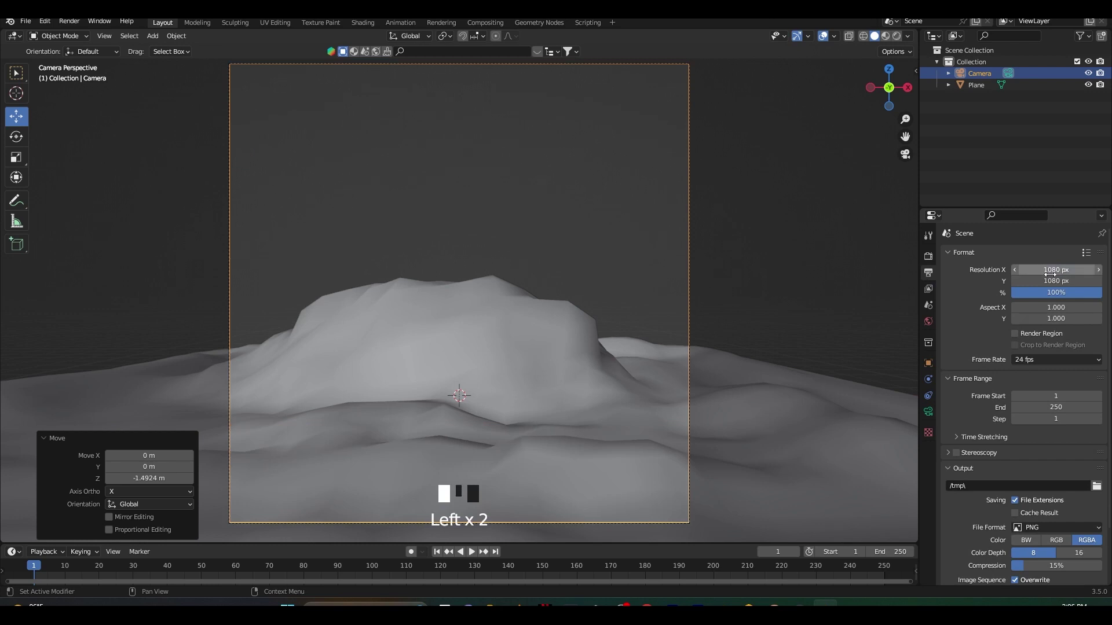
left_click(1049, 279)
type("1920")
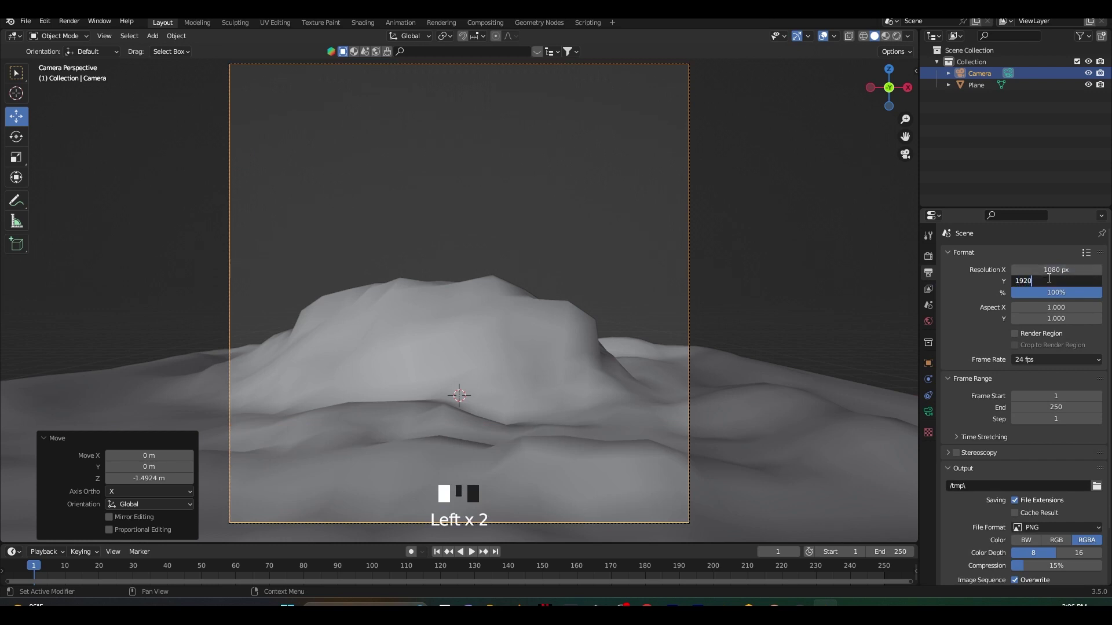
left_click(610, 227)
scroll(626, 277, "down", 2)
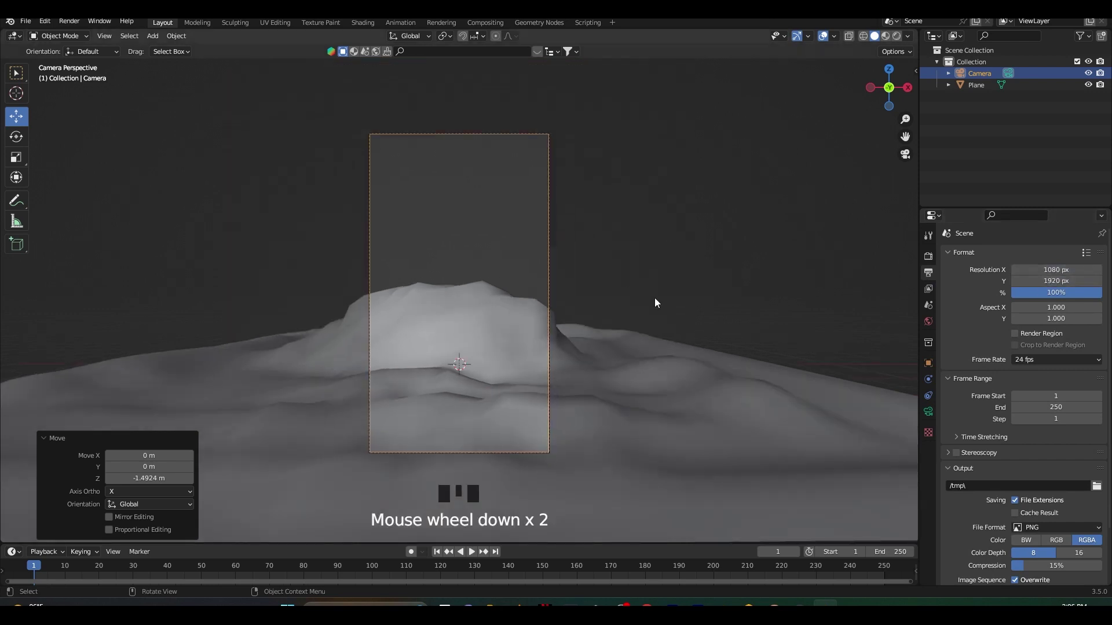
Step: Move the camera about 1.2 m farther back along negative Y and return to the camera view
middle_click_drag(651, 317, 589, 331)
scroll(502, 330, "down", 4)
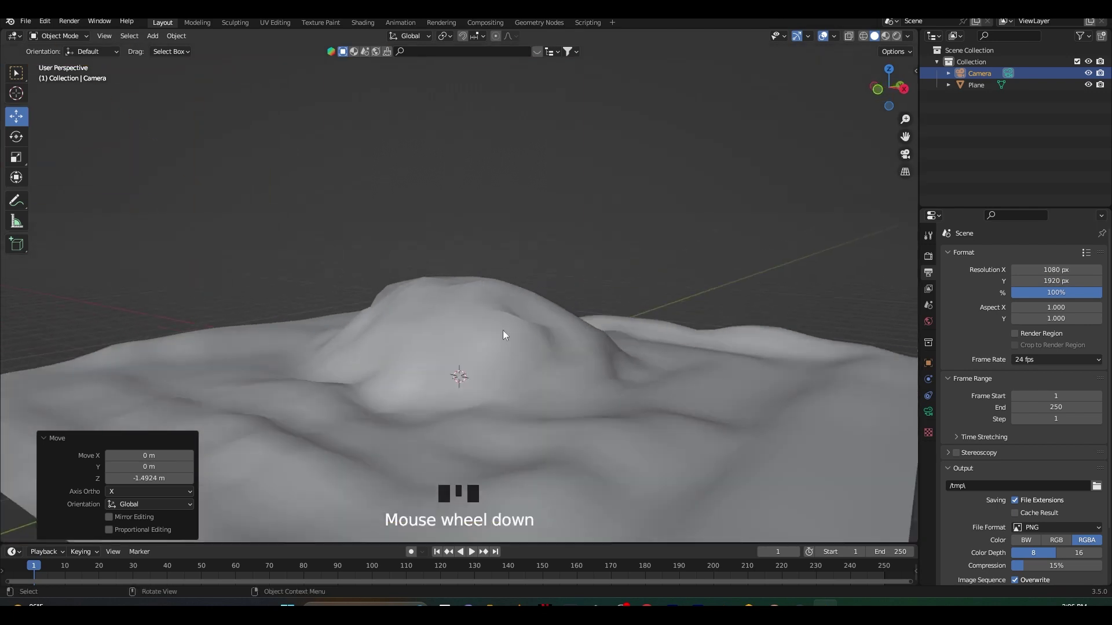
middle_click_drag(397, 327, 243, 335)
left_click_drag(164, 336, 139, 337)
key("KP_0")
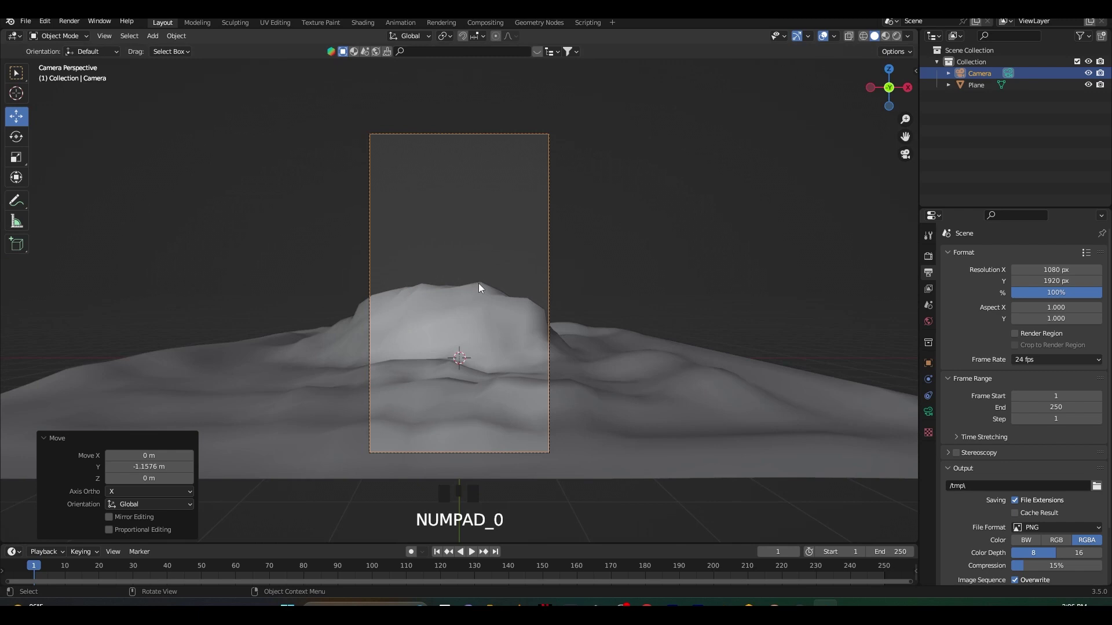
Step: Set the camera's focal length to 25 mm and move the camera about 3.8 m forward along Y
left_click(929, 413)
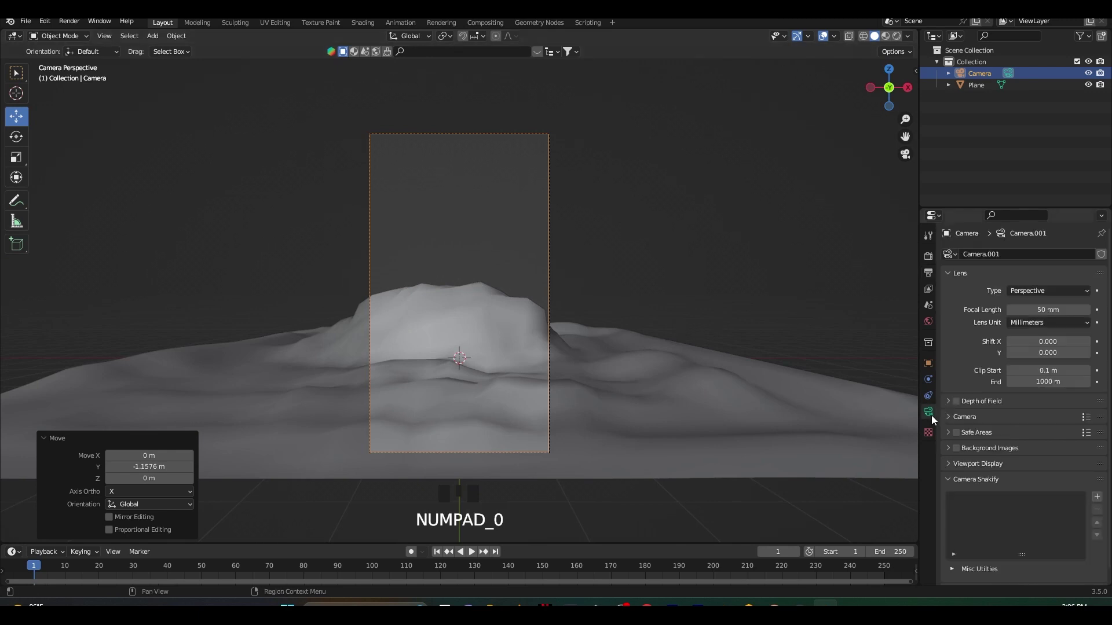
left_click(1046, 309)
type("25")
key("Return")
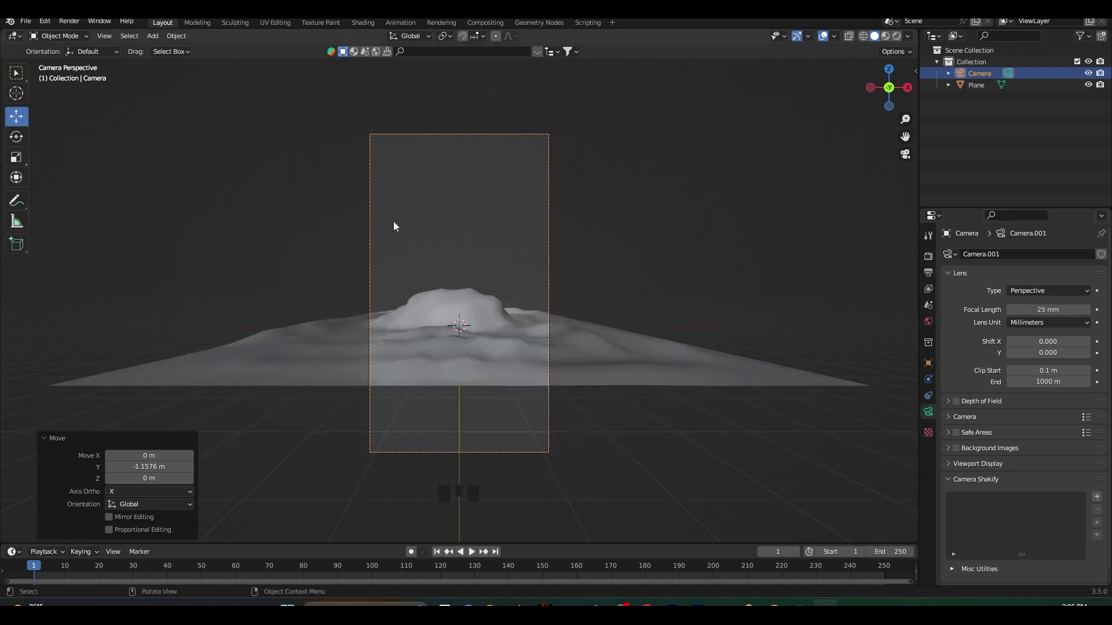
key("g")
key("y")
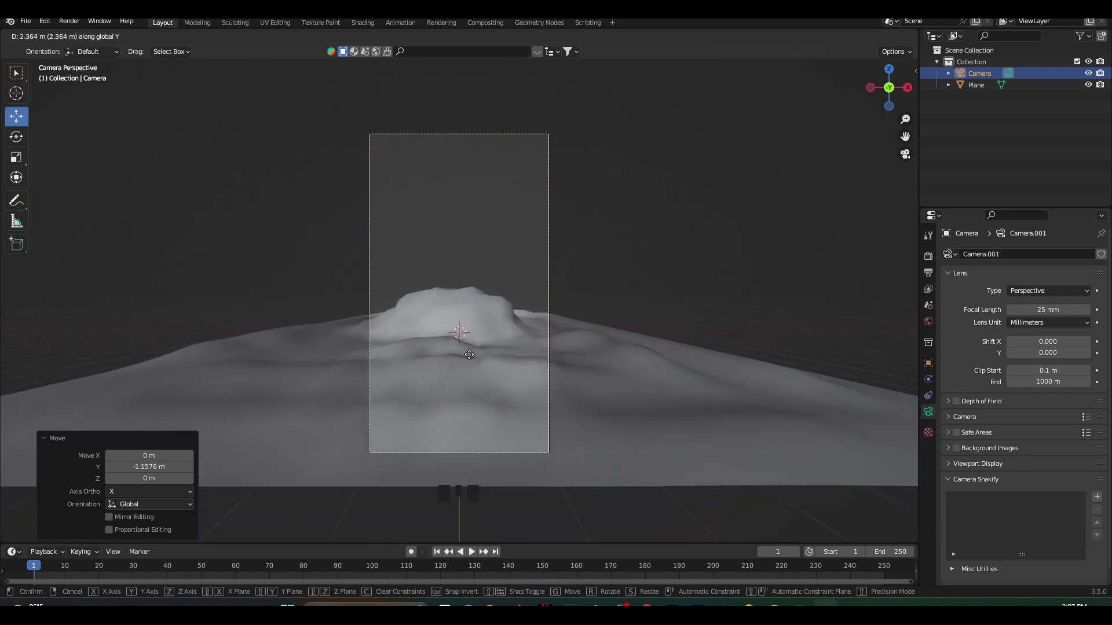
left_click(481, 368)
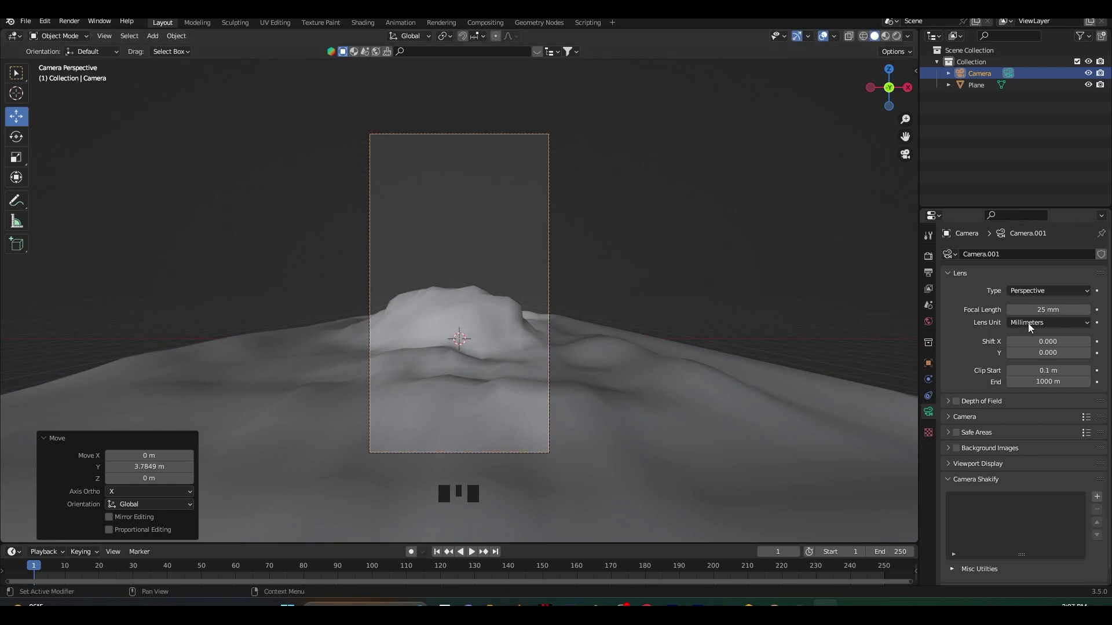
Step: Set the camera's focal length to 35 mm and move the camera about 2.1 m back along negative Y
left_click_drag(1034, 311, 1060, 311)
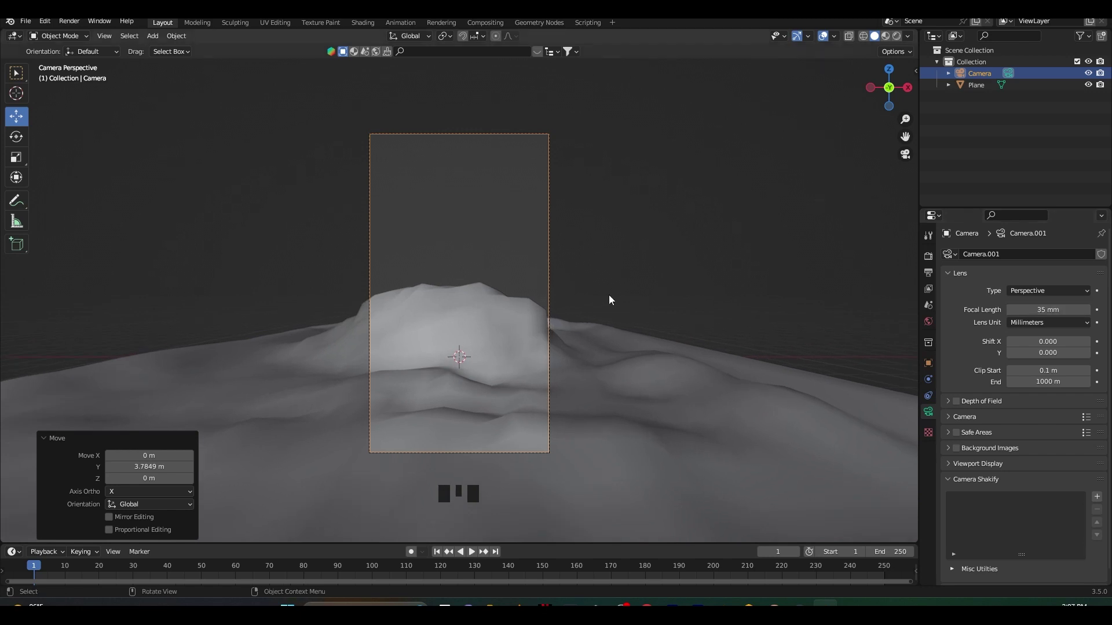
key("g")
key("y")
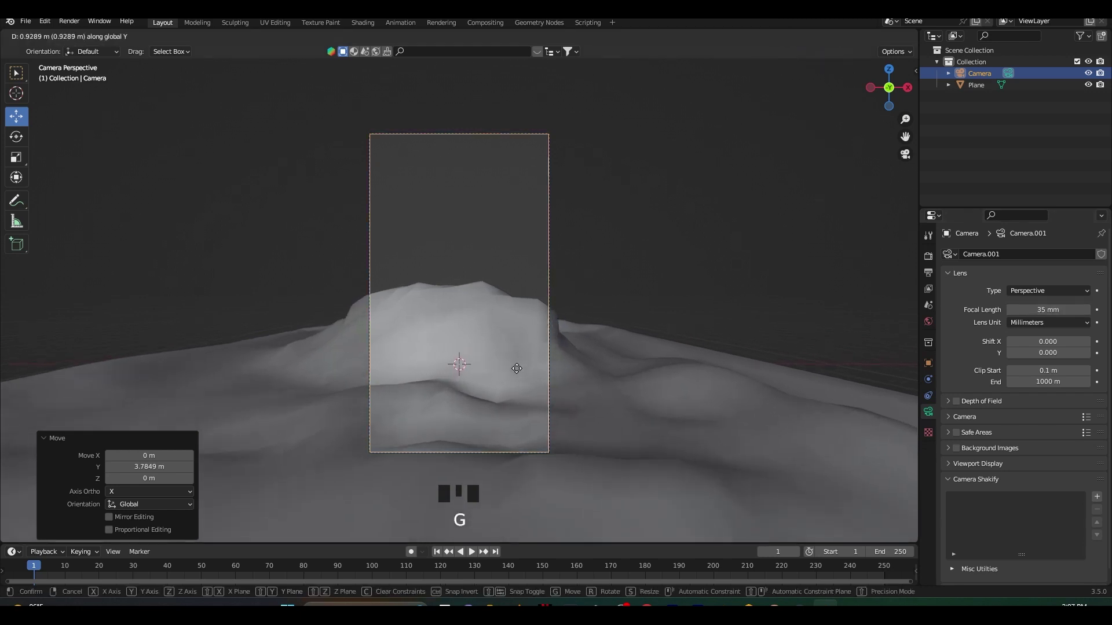
left_click(514, 311)
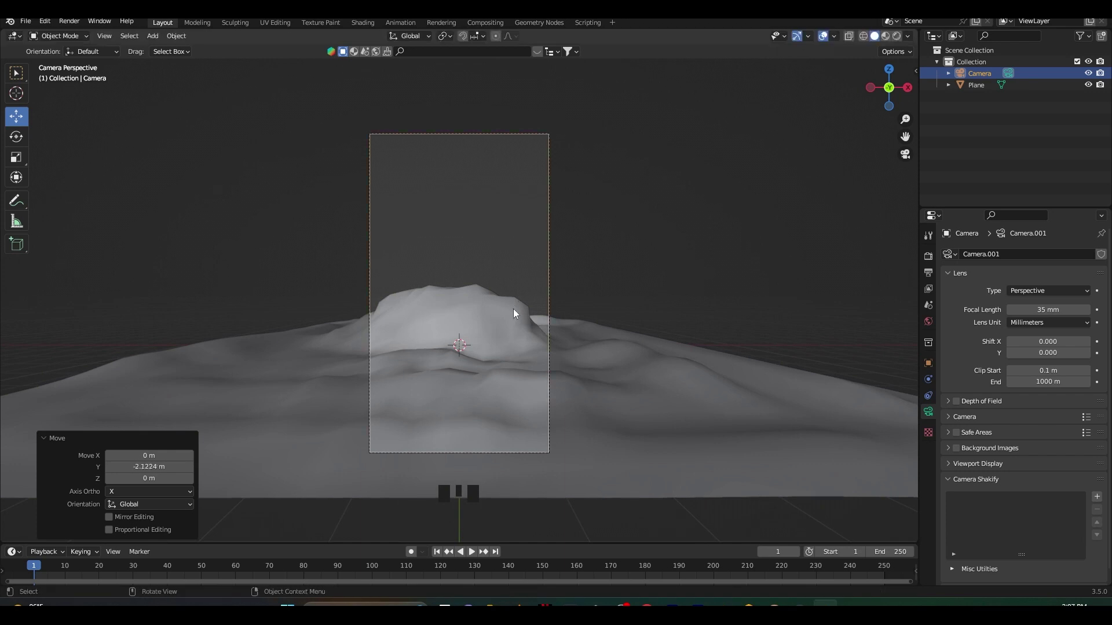
Step: Move the camera about -0.45 m along X to center the mountain in the frame, and deselect it
key("g")
key("x")
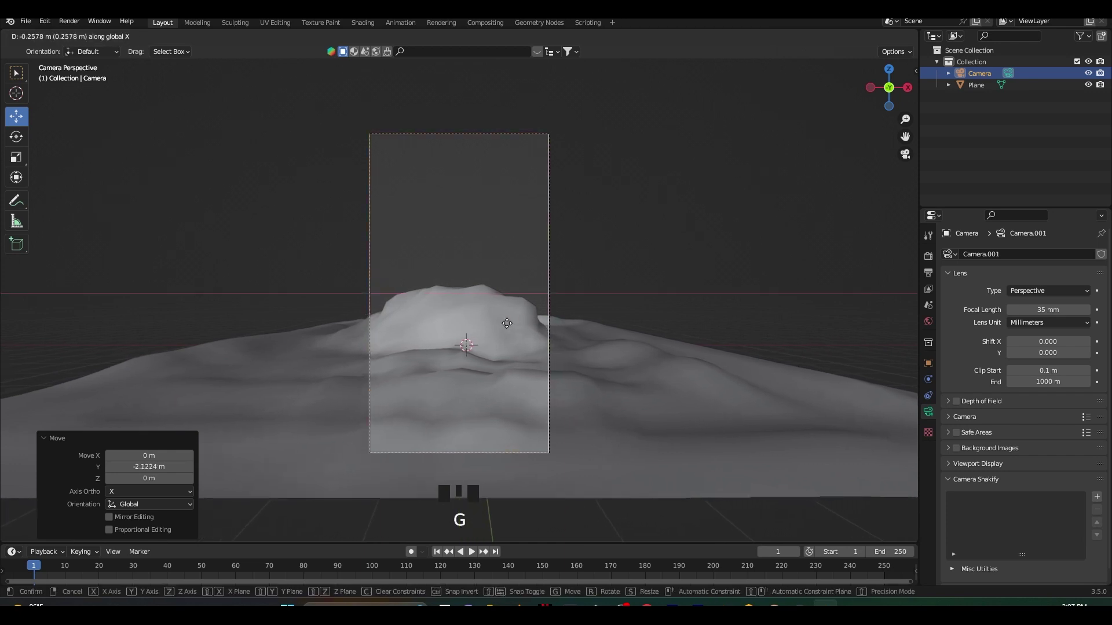
left_click(496, 326)
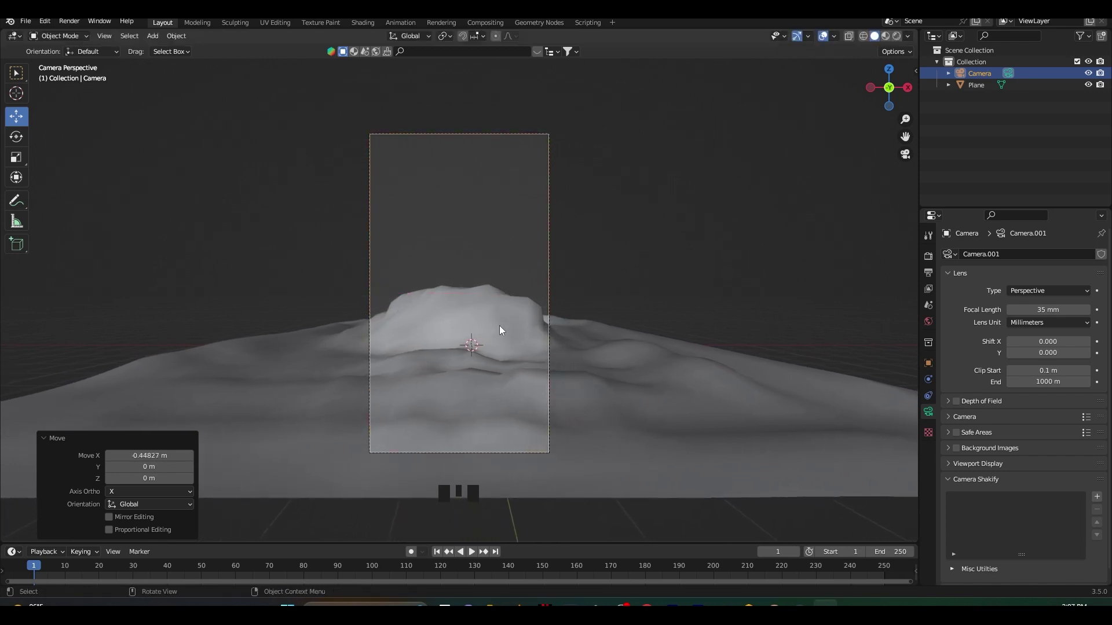
left_click(741, 228)
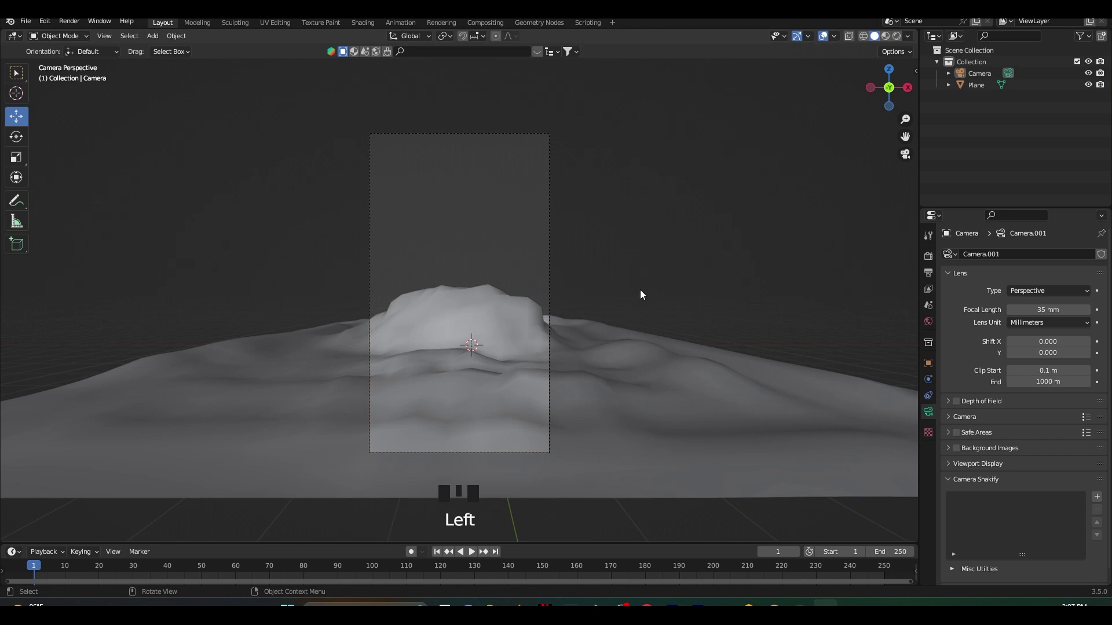
middle_click_drag(638, 290, 547, 526)
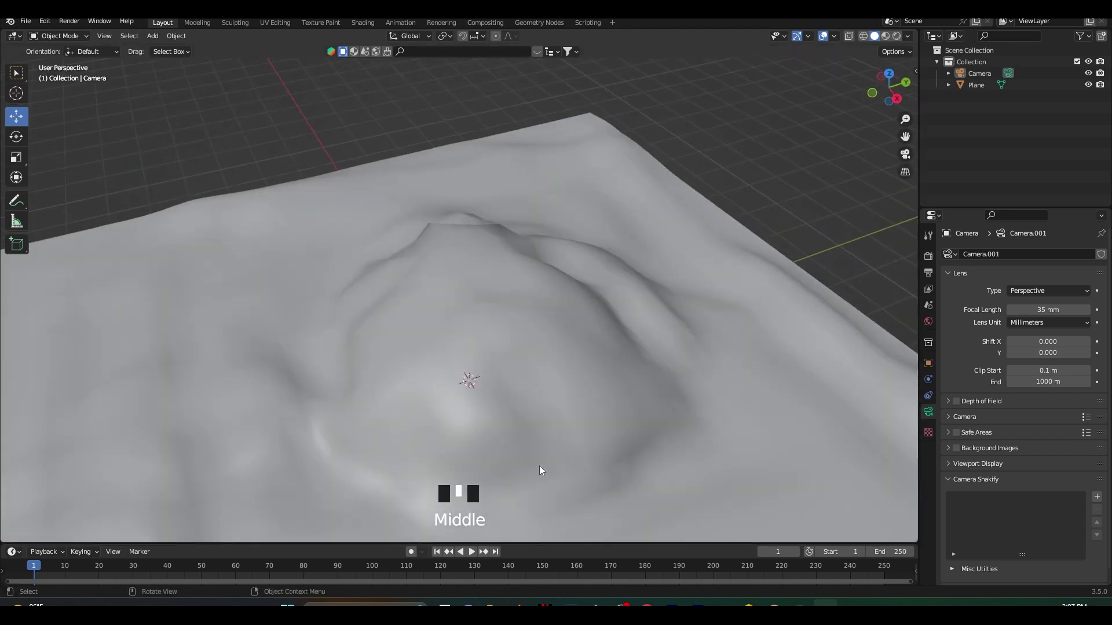
scroll(540, 471, "down", 2)
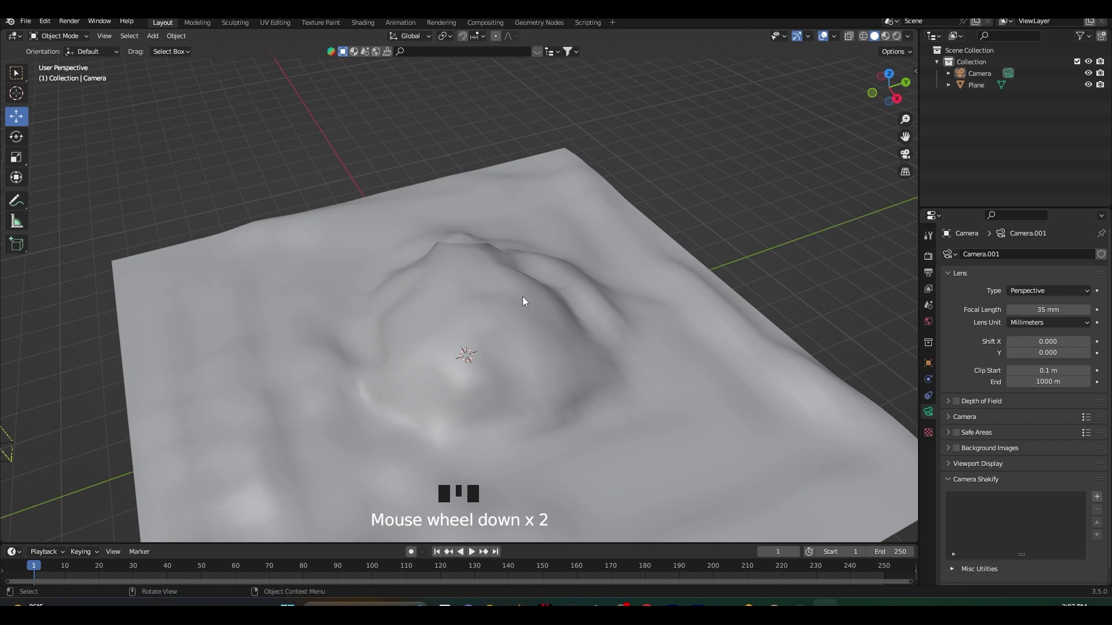
Step: Sculpt extra relief onto the mountain's slopes with the Draw brush, check it through the camera, and return to object-mode layout
left_click(582, 314)
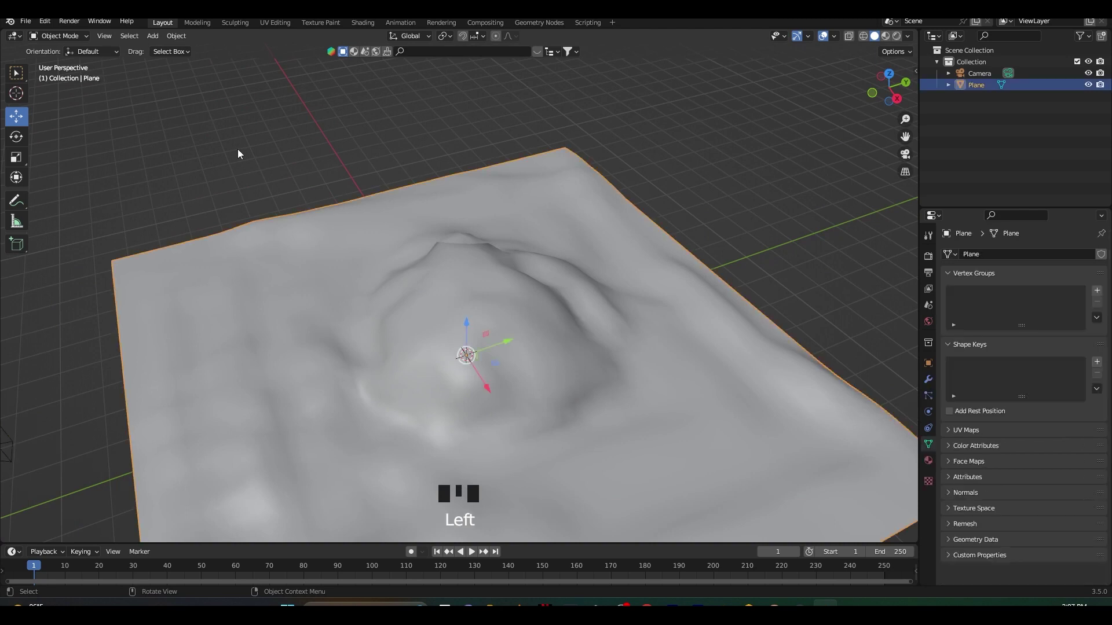
left_click(235, 22)
middle_click_drag(536, 307, 516, 326)
left_click_drag(527, 279, 521, 264)
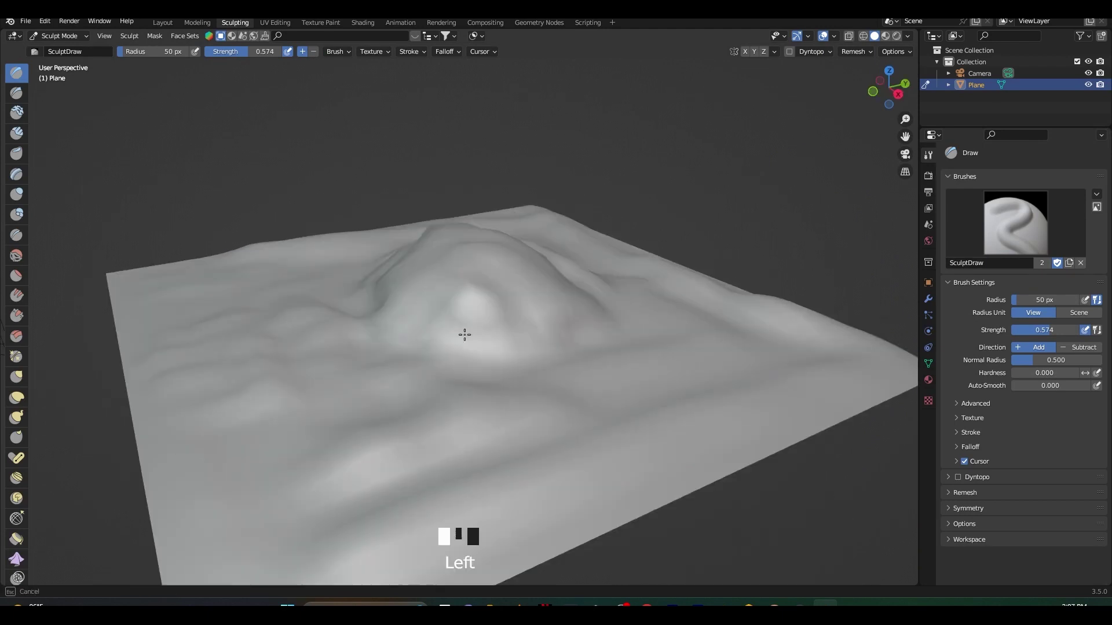
left_click_drag(464, 335, 440, 330)
mouse_move(370, 375)
middle_mouse_down()
mouse_move(390, 367)
mouse_move(315, 316)
middle_mouse_up()
key("KP_0")
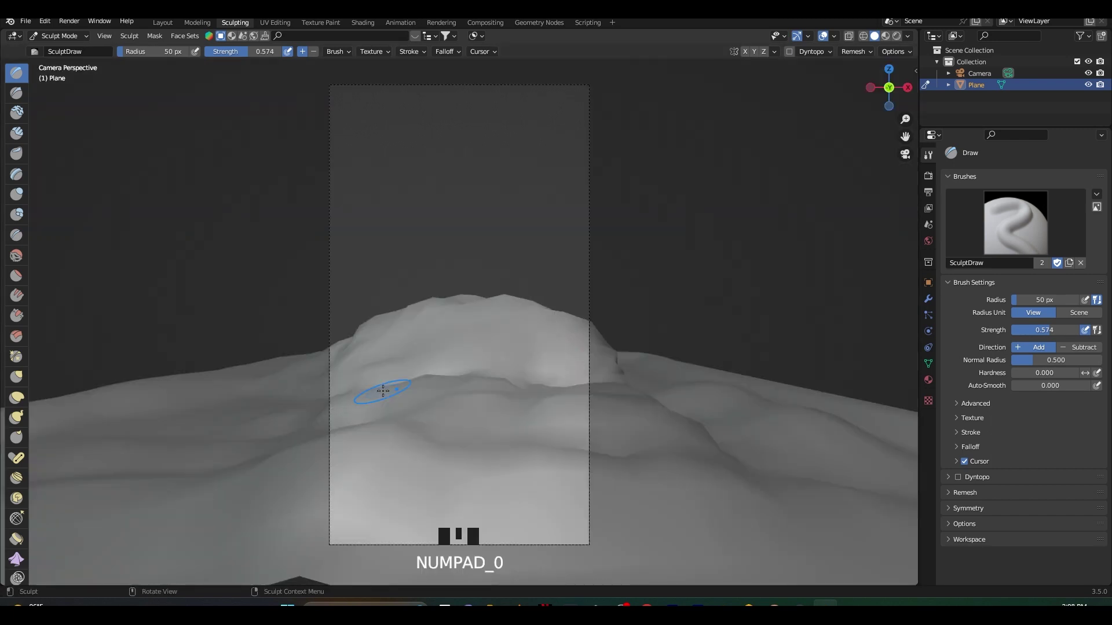
mouse_move(348, 351)
left_mouse_down()
mouse_move(353, 405)
mouse_move(431, 352)
mouse_move(616, 323)
left_mouse_up()
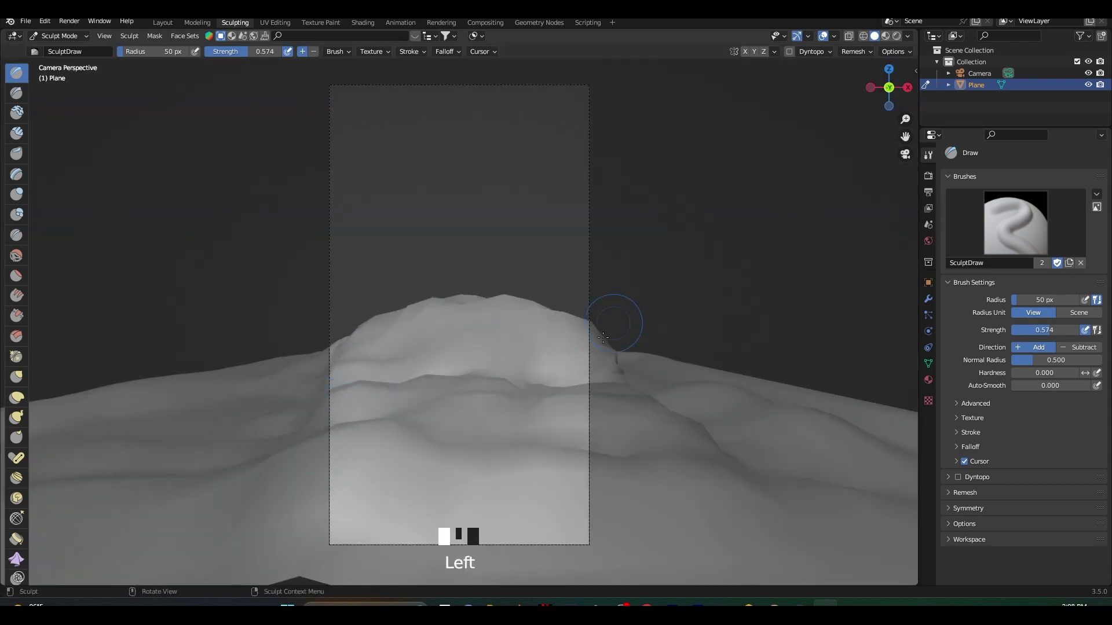
scroll(615, 324, "down", 1)
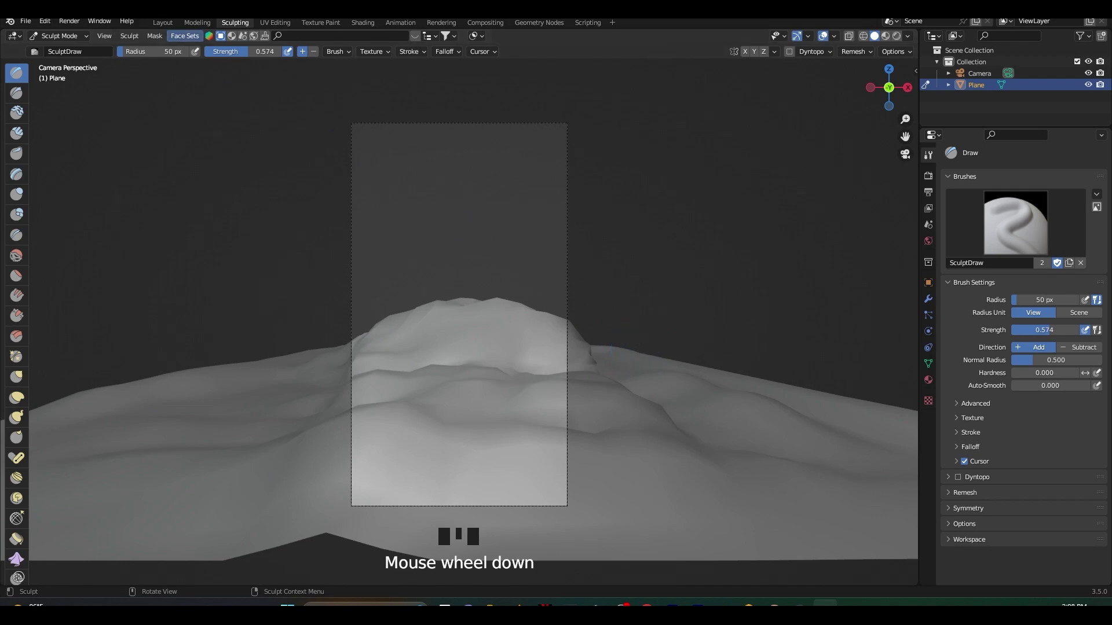
left_click(162, 22)
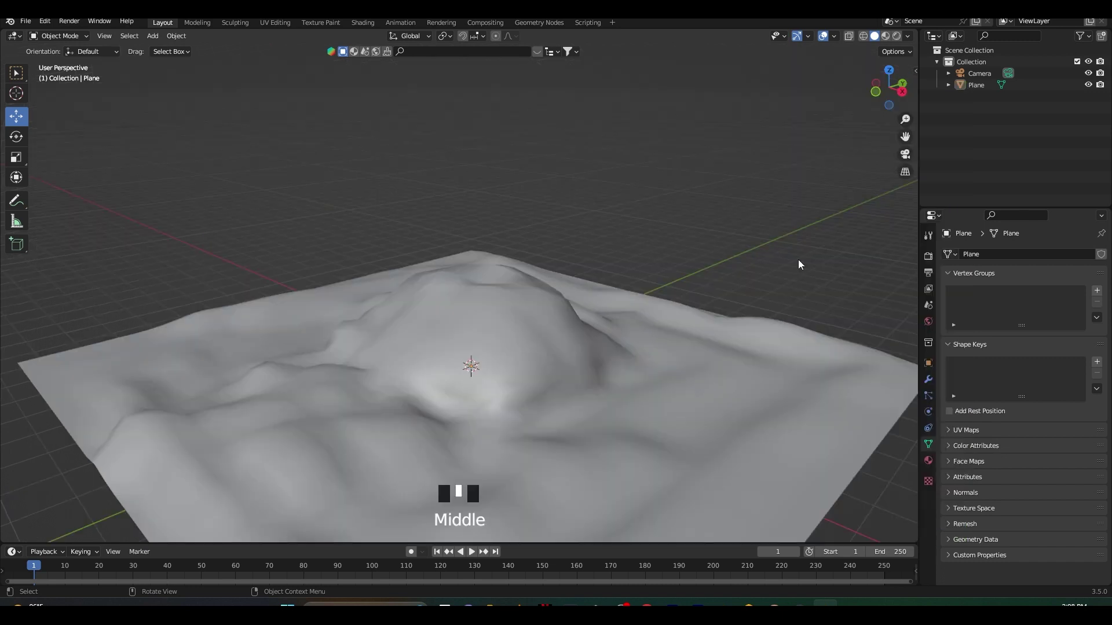
Step: Assign the terrain plane as the emitter object in the Biome-Reader scatter add-on
key("n")
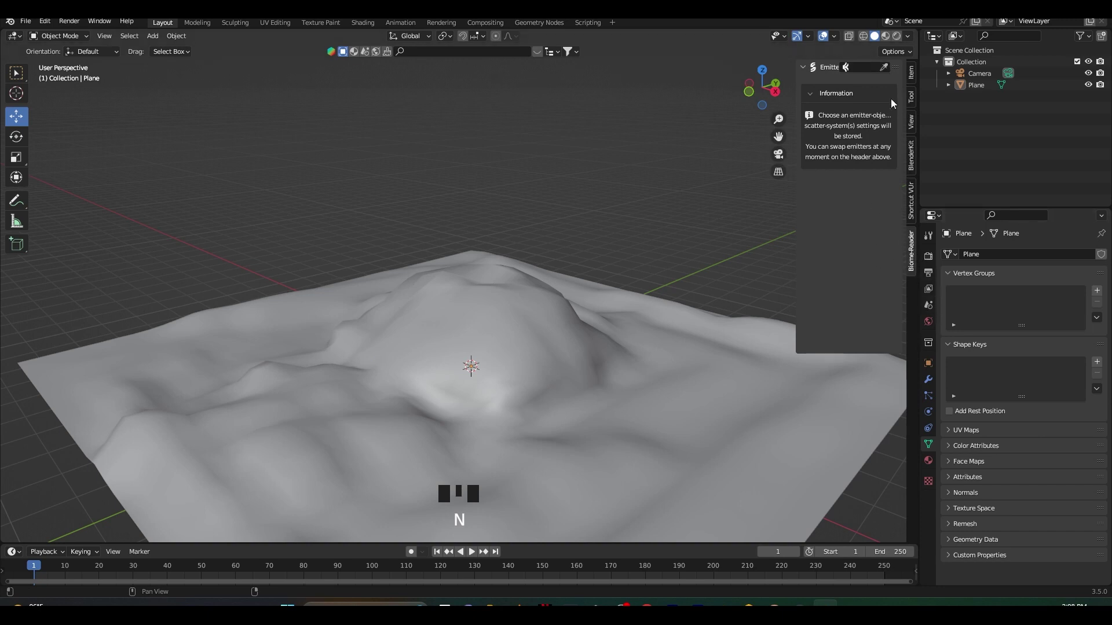
left_click(885, 68)
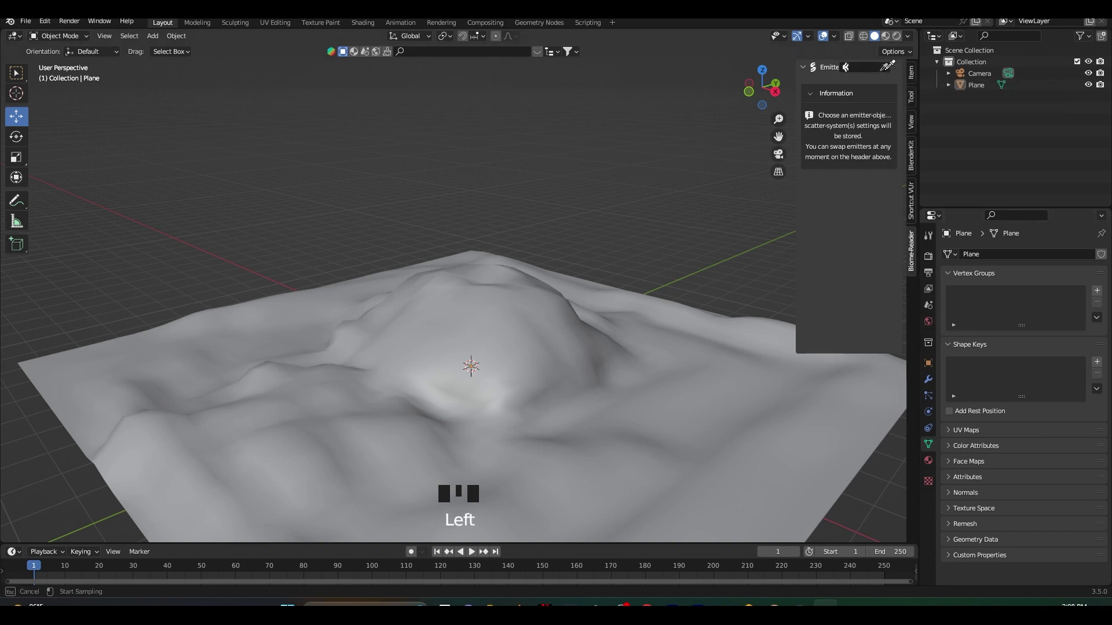
left_click(499, 311)
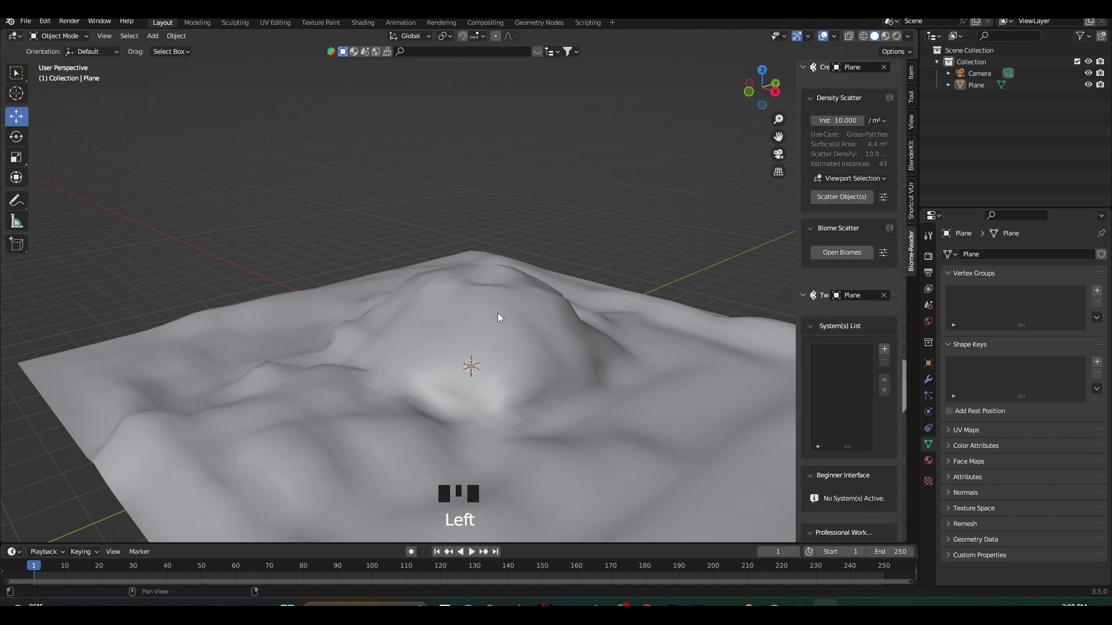
Step: Scatter the Grass 11 biome from the Grass I library over the Plane emitter, close the library, and view through the camera
left_click(845, 255)
left_click(41, 313)
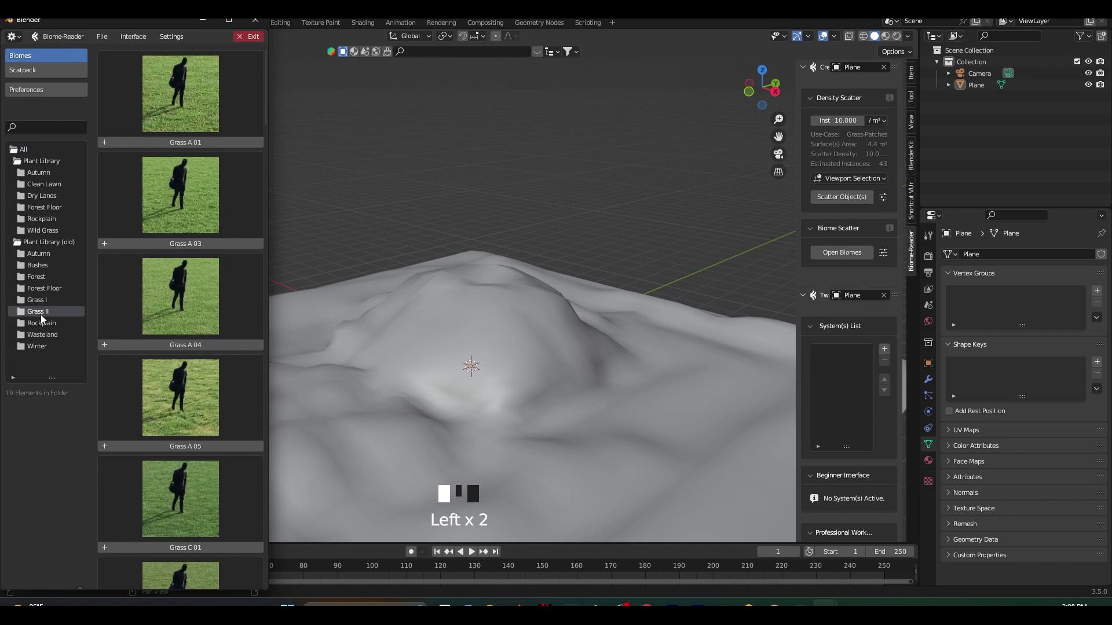
scroll(275, 243, "up", 1)
scroll(278, 292, "up", 3)
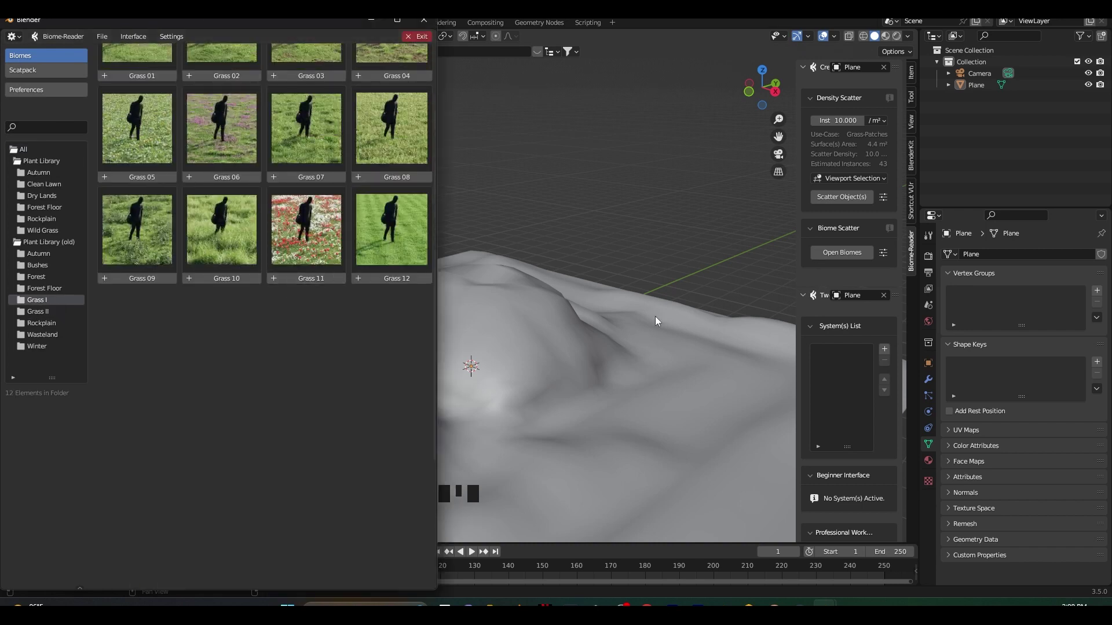
left_click(849, 67)
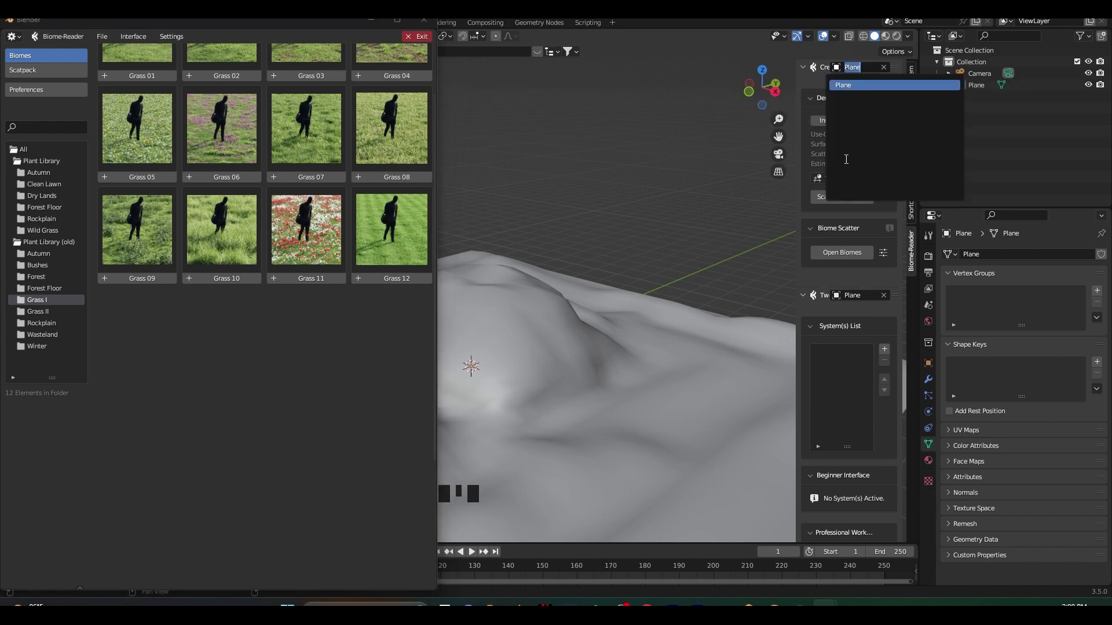
left_click(847, 85)
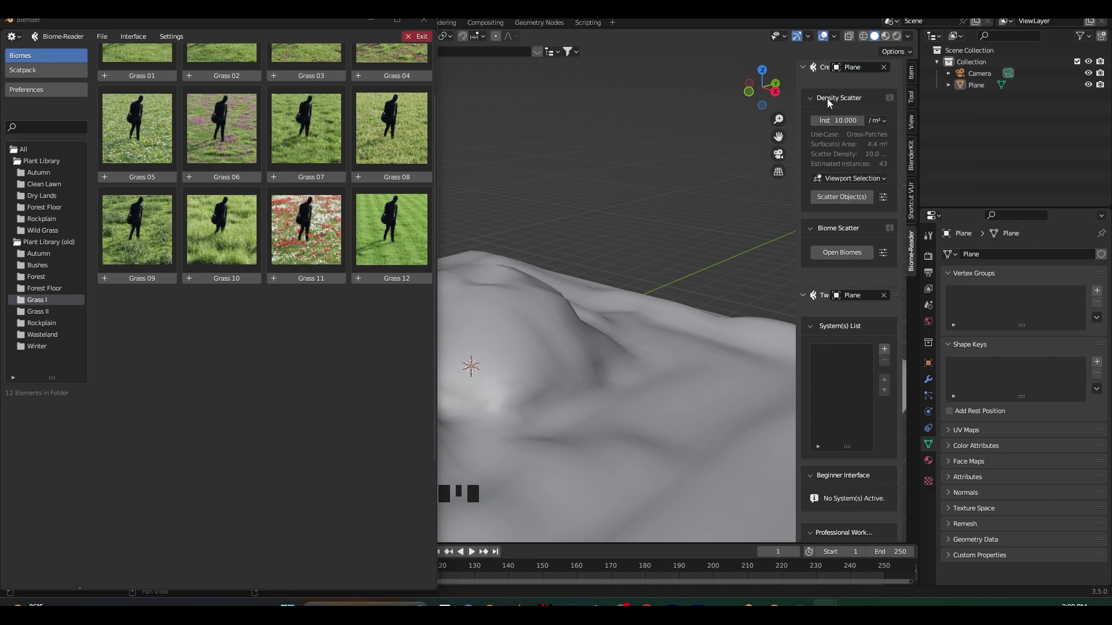
left_click(299, 281)
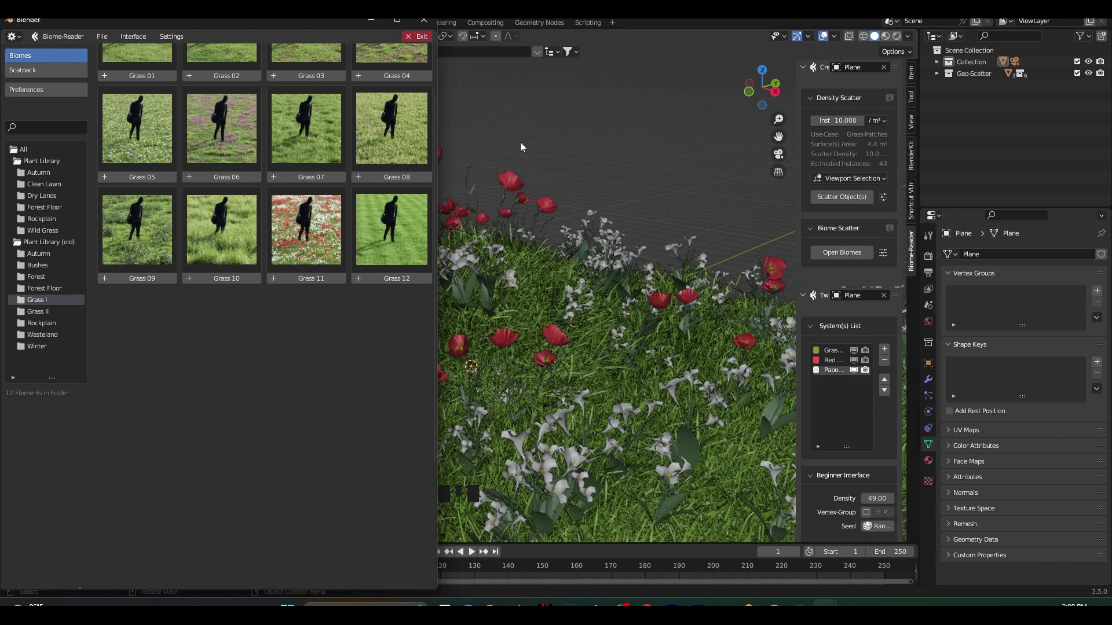
left_click(423, 21)
scroll(502, 266, "down", 2)
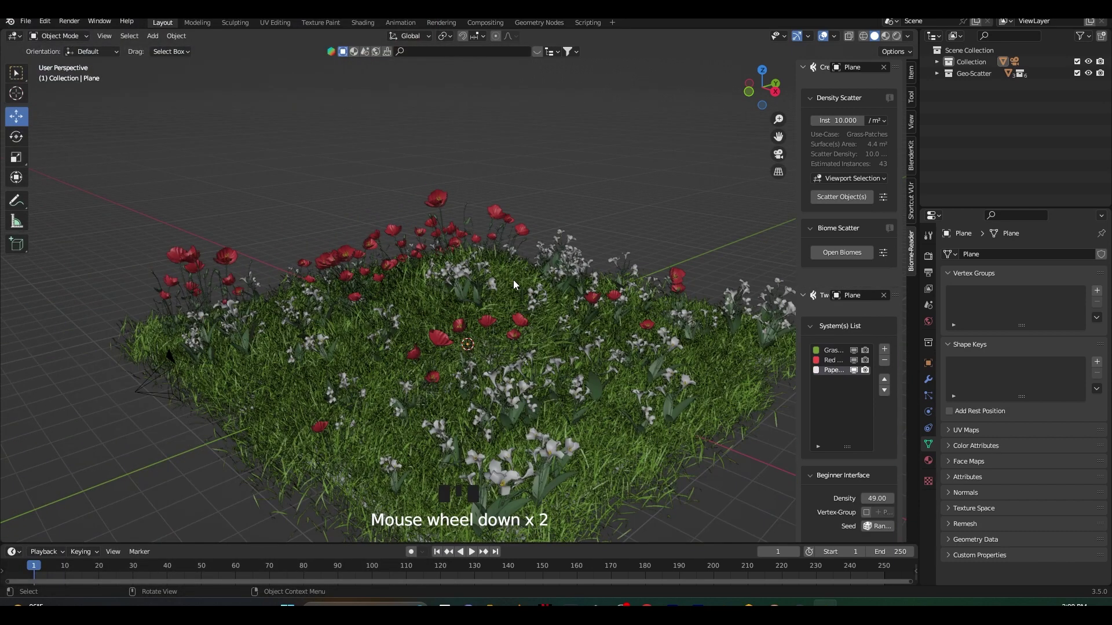
key("KP_0")
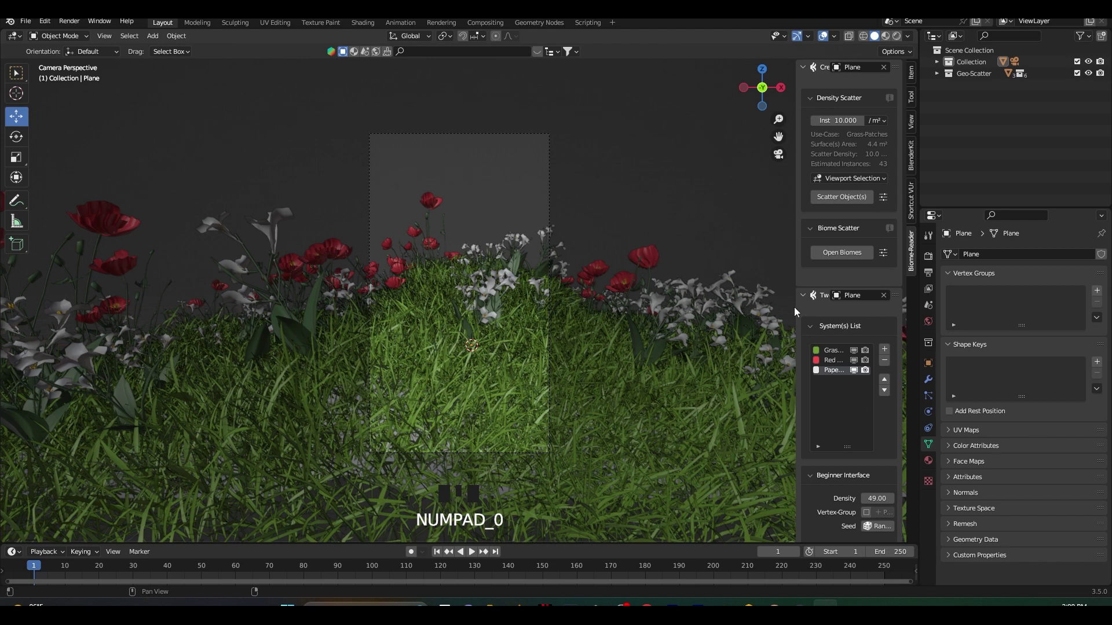
Step: Remove the Ecosystem feature from the Paperwhite scatter system and inspect the flowers' spread over the terrain
left_click_drag(798, 307, 679, 308)
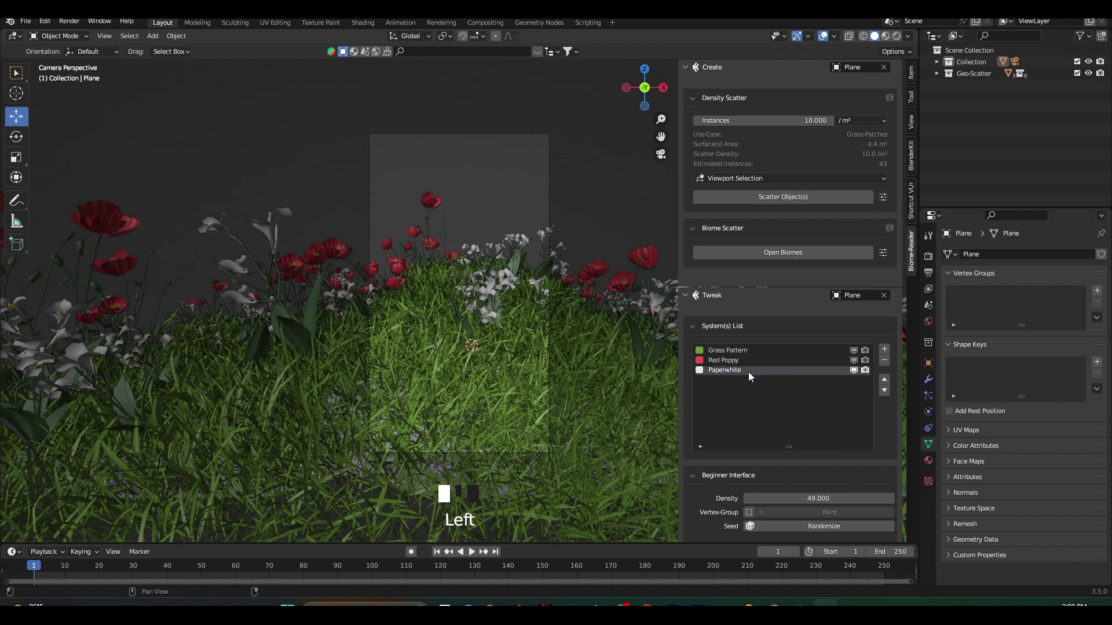
scroll(748, 372, "down", 8)
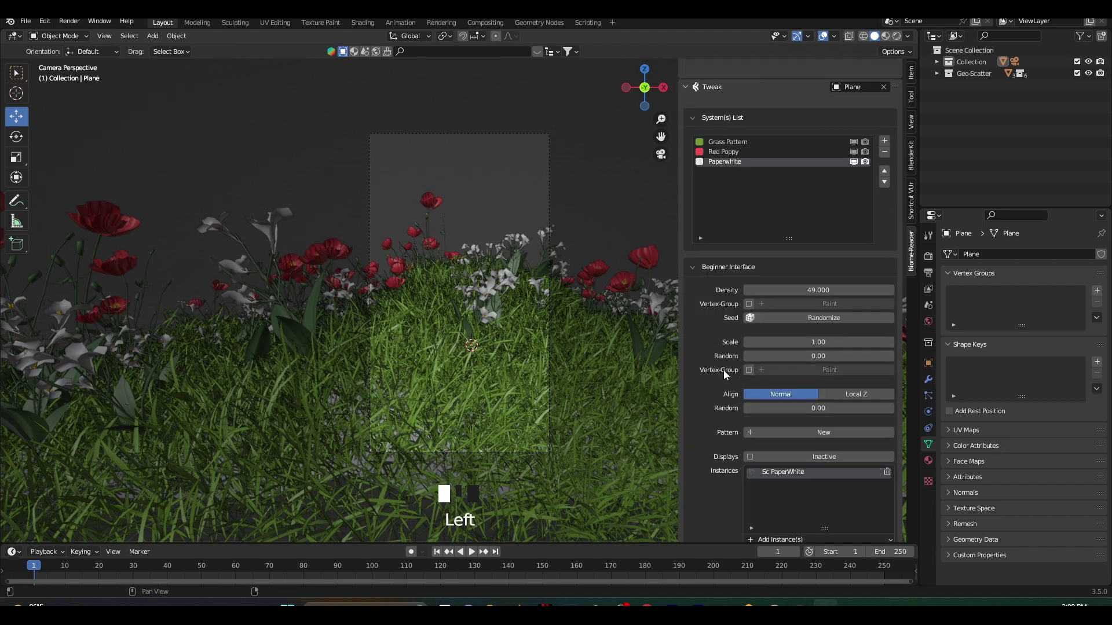
scroll(724, 370, "down", 2)
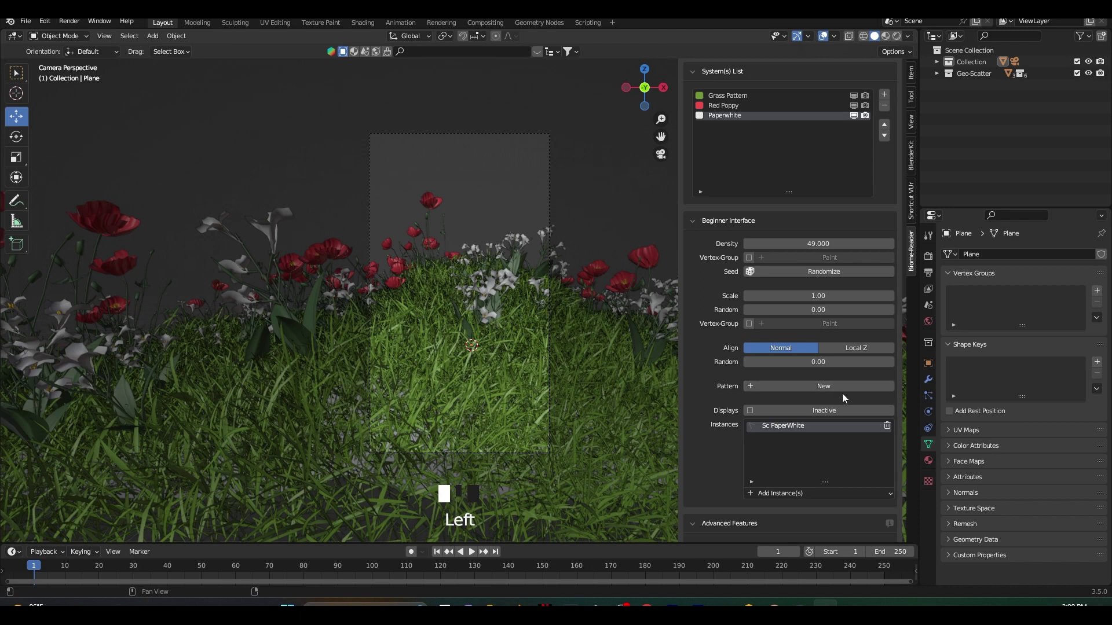
scroll(712, 356, "down", 7)
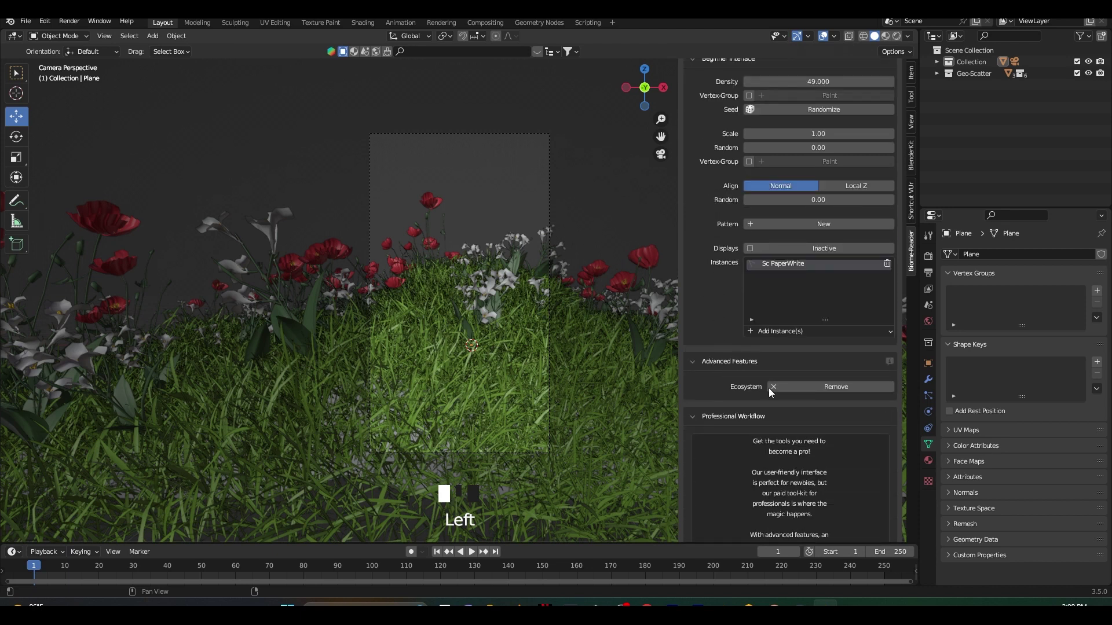
left_click(828, 386)
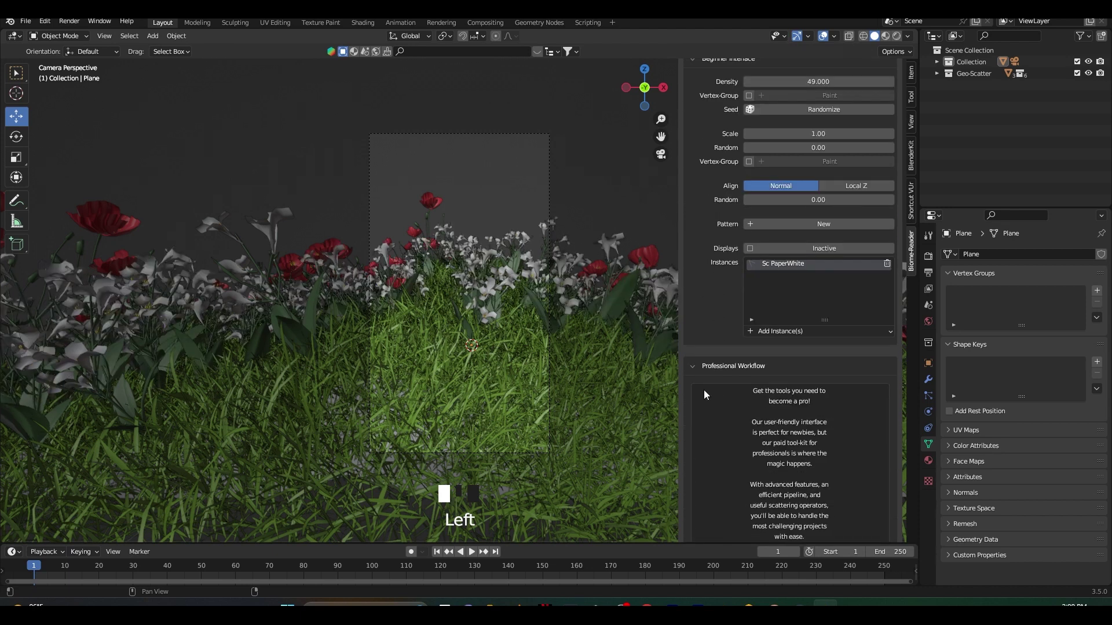
scroll(721, 315, "up", 1)
scroll(722, 314, "up", 2)
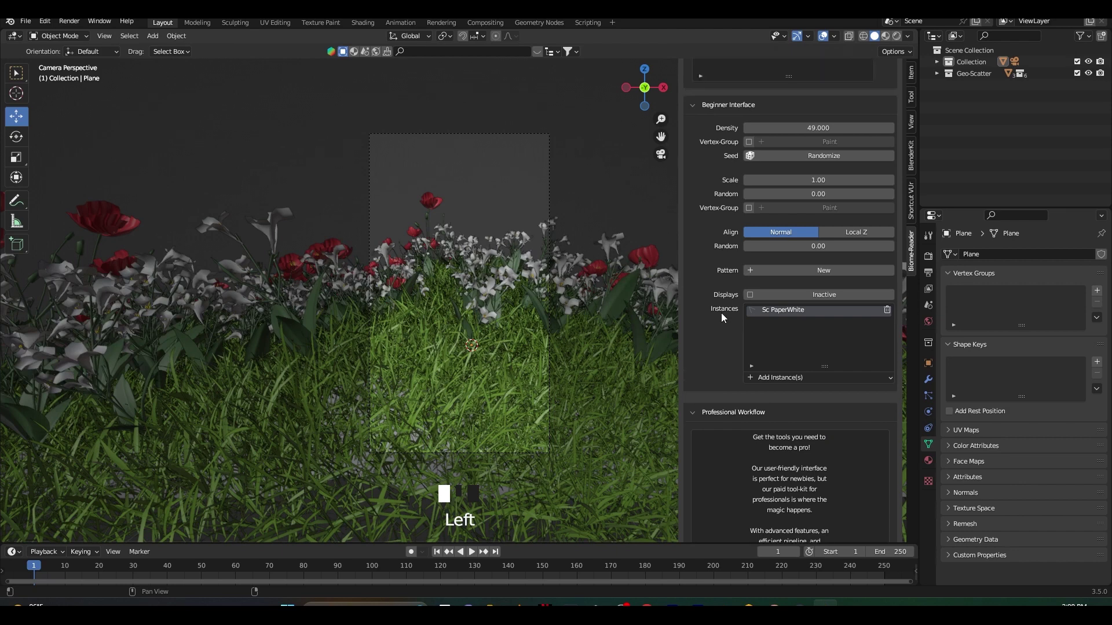
middle_click_drag(492, 345, 473, 387)
scroll(474, 387, "down", 3)
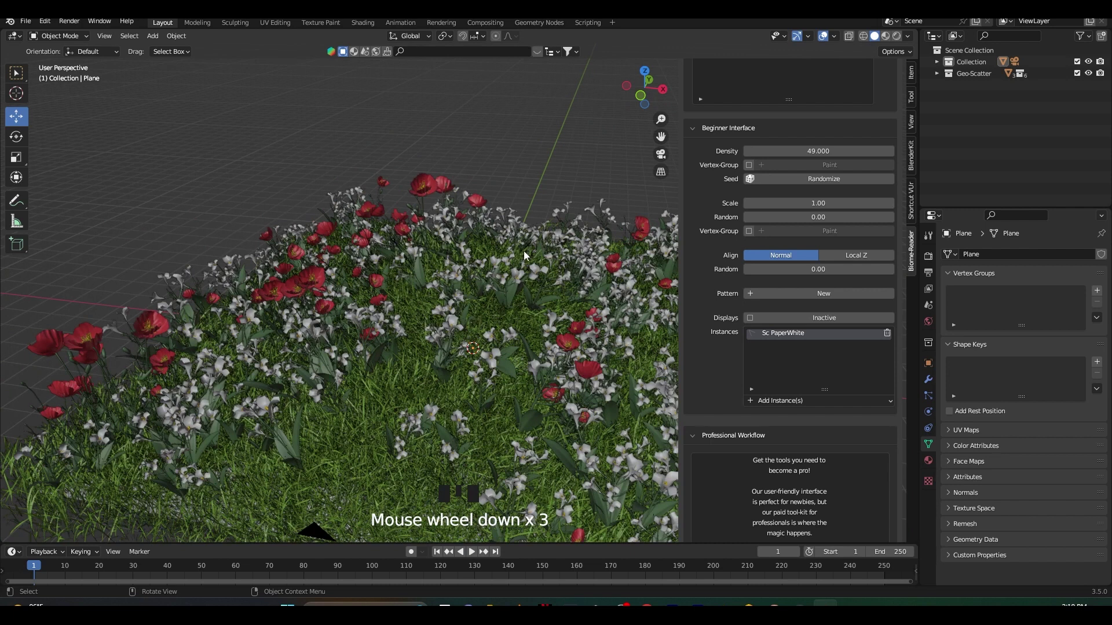
Step: Return to the camera view and deactivate the pattern on the Red Poppy scatter system
key("KP_0")
scroll(731, 232, "up", 5)
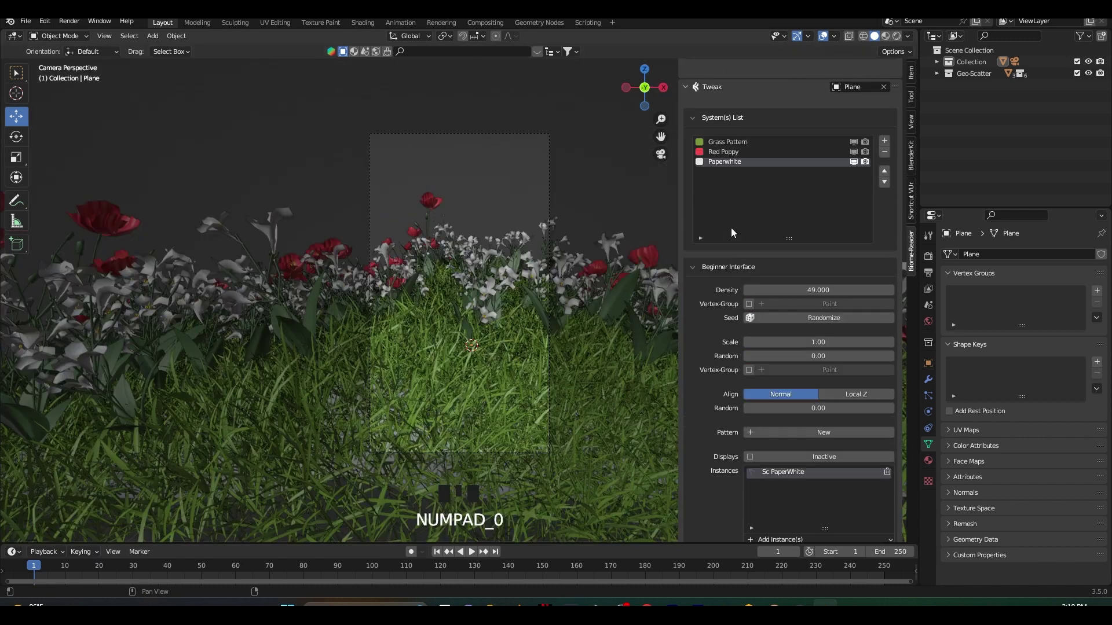
left_click(731, 153)
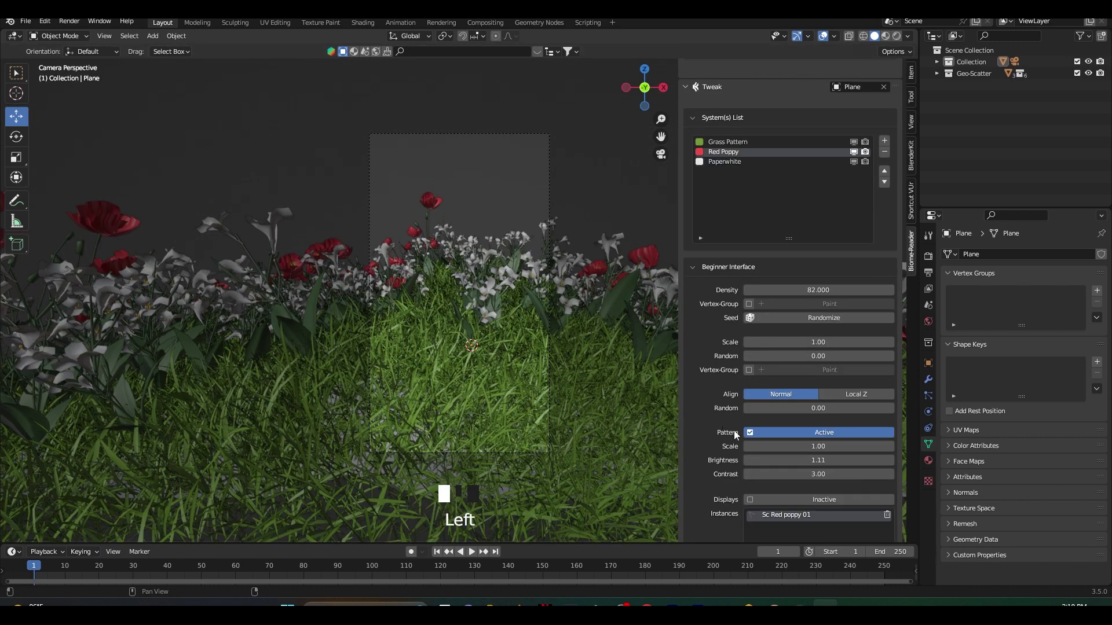
left_click(816, 437)
Step: Set the Grass Pattern system's density to 1000 and its scale to 0.3
left_click(725, 142)
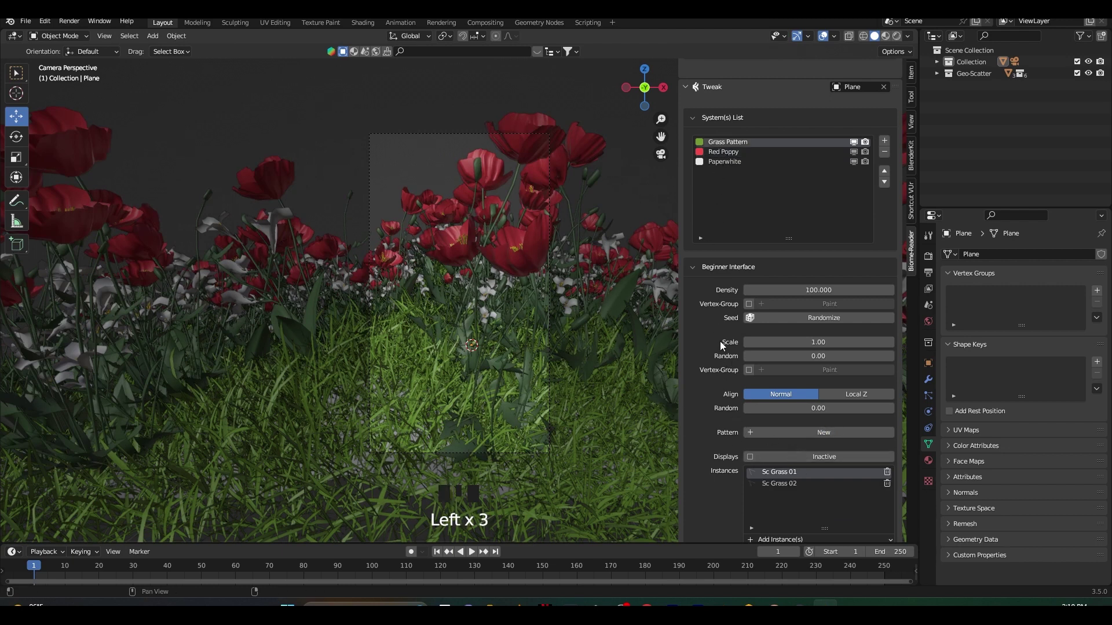
left_click(785, 290)
type("1000")
key("Return")
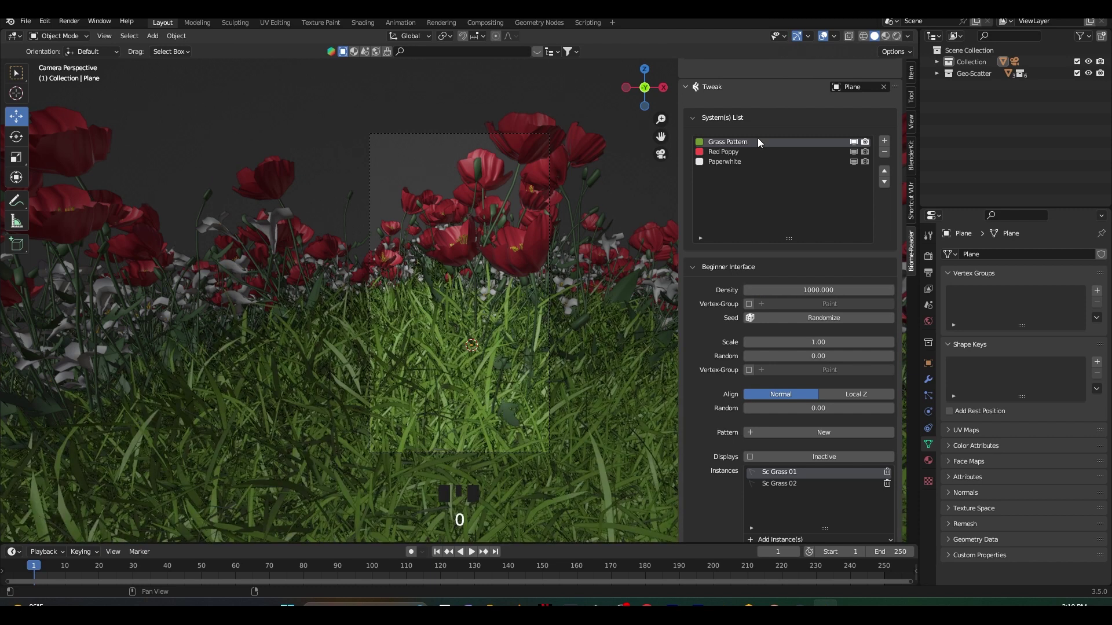
left_click(798, 341)
type("0.2")
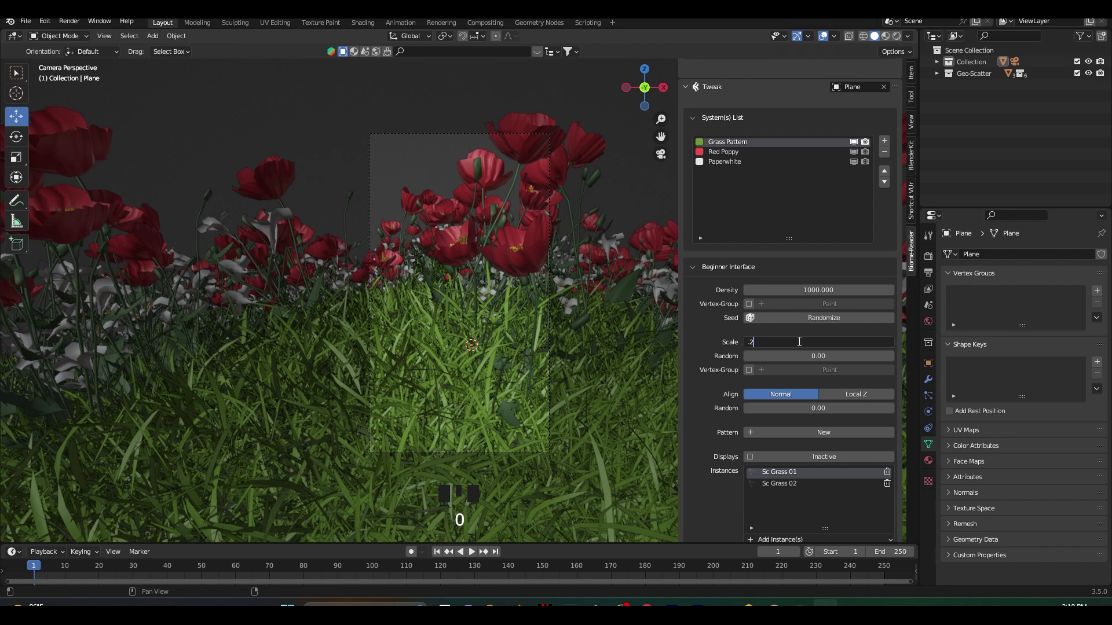
key("Return")
left_click(798, 341)
type("0.3")
left_click(526, 364)
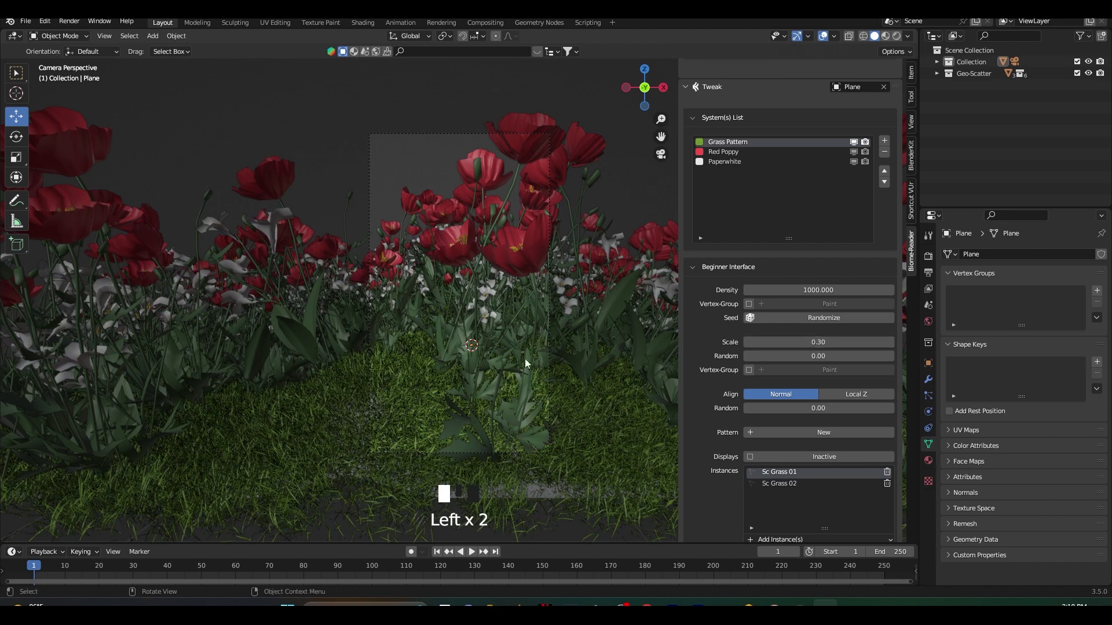
Step: Set the Red Poppy system's density to 500 and its scale to 0.3
left_click(718, 153)
left_click(808, 287)
type("500")
key("Return")
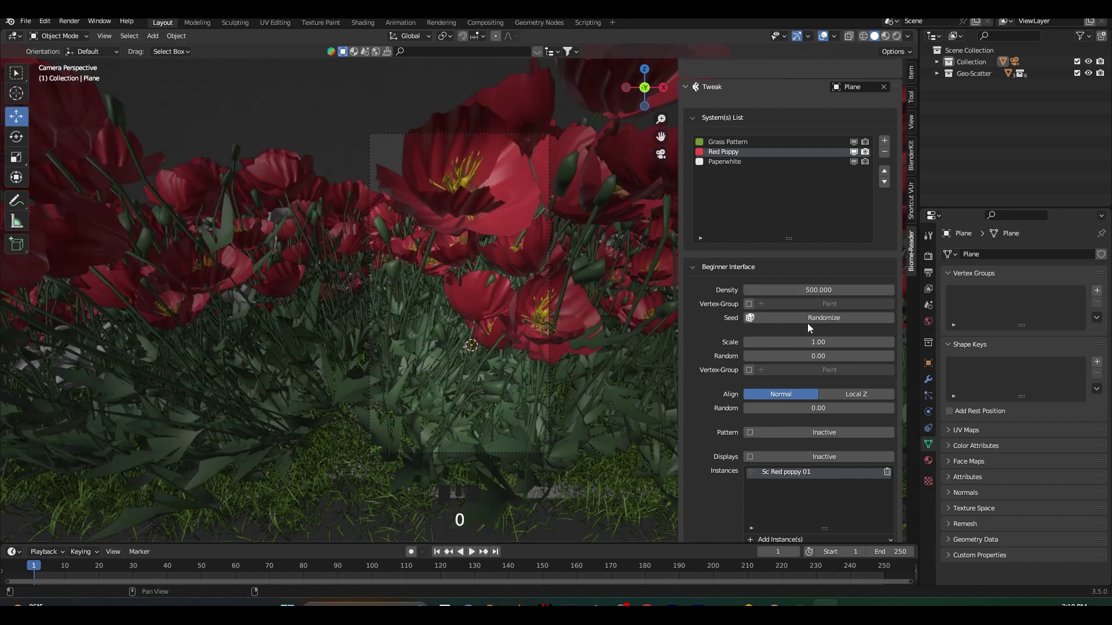
left_click(805, 341)
key("BackSpace")
type("0.3")
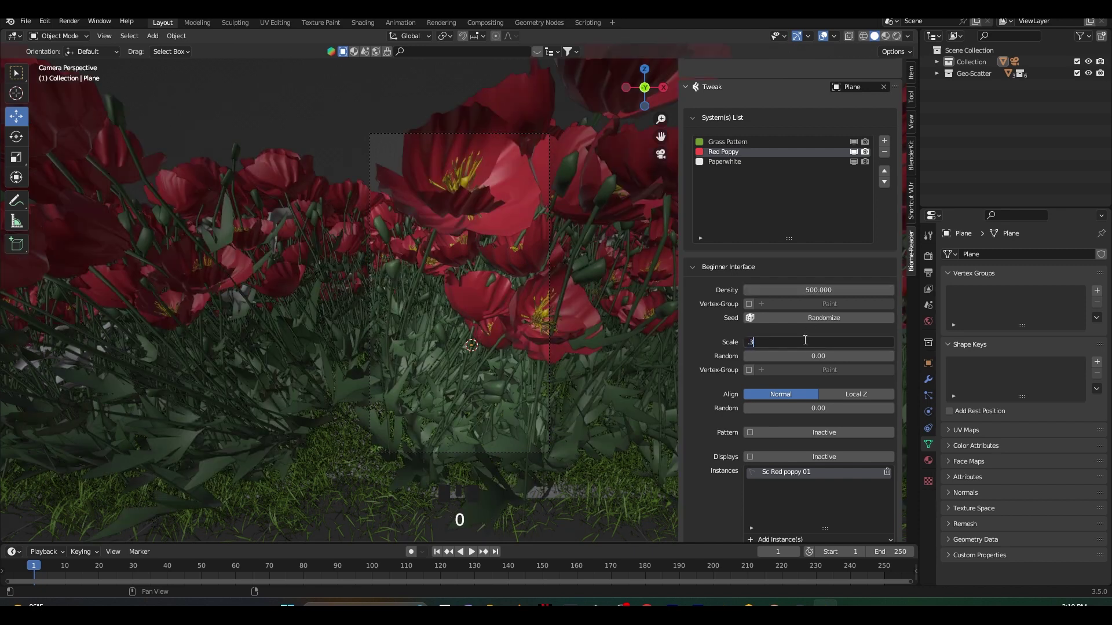
left_click(642, 326)
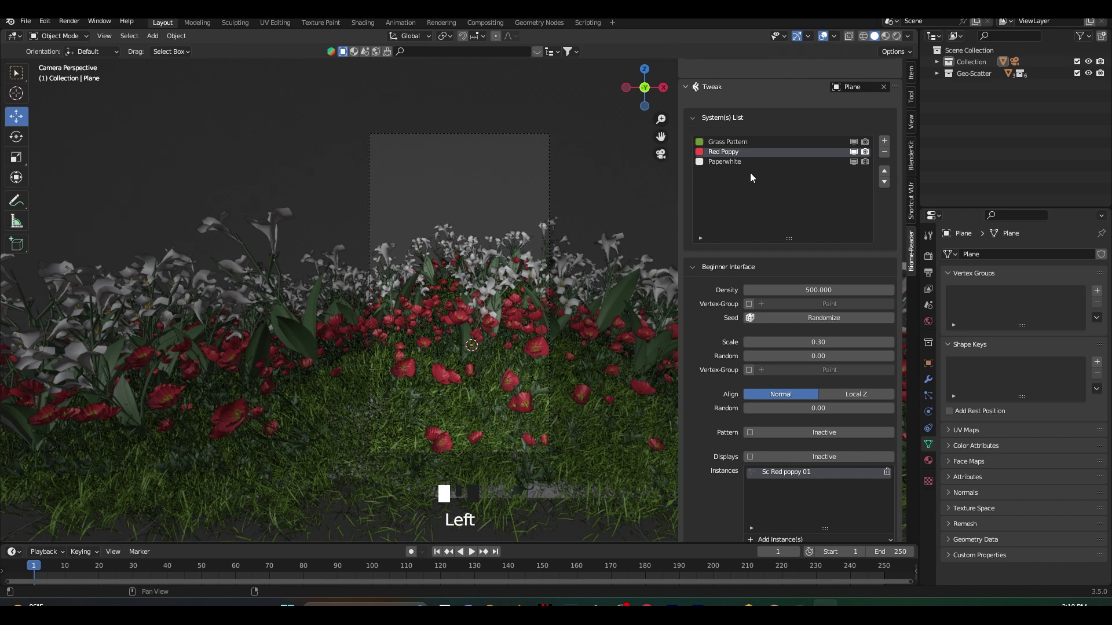
Step: Set the Paperwhite system's density to 500 and its scale to 0.4, checking the size in the camera view
left_click(735, 161)
left_click(794, 290)
type("500")
left_click(804, 339)
type(".3")
key("Return")
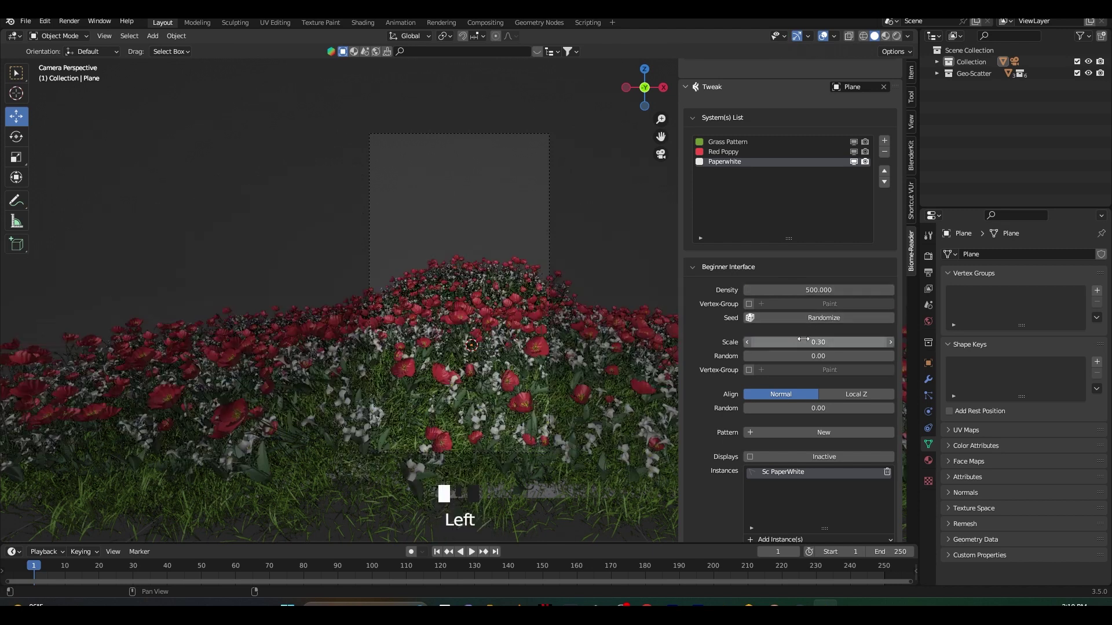
scroll(511, 377, "up", 3)
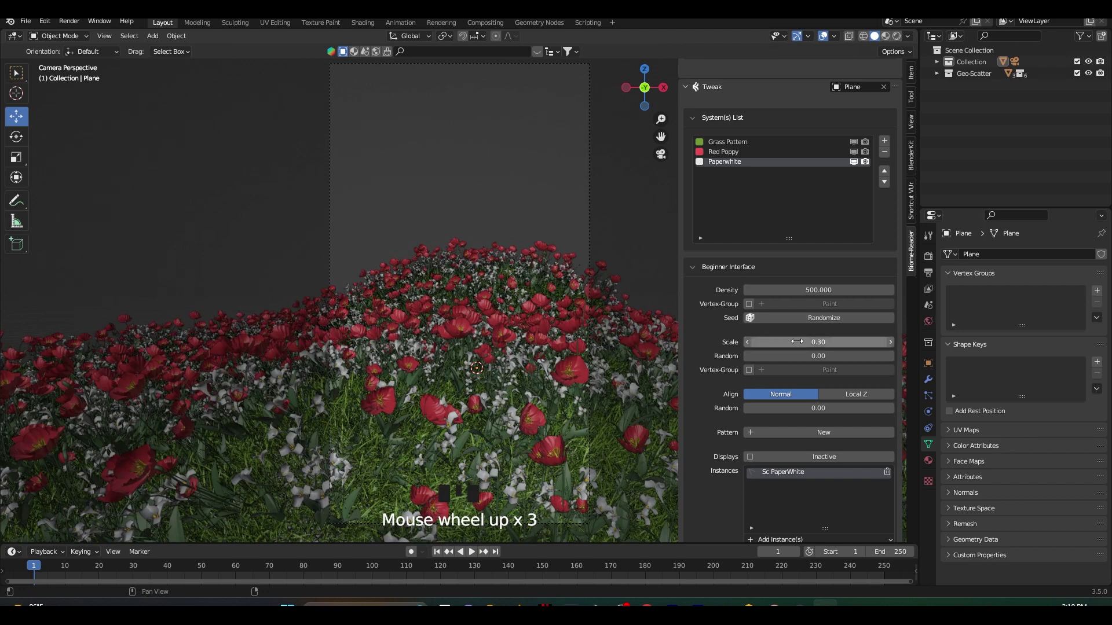
left_click_drag(797, 342, 796, 342)
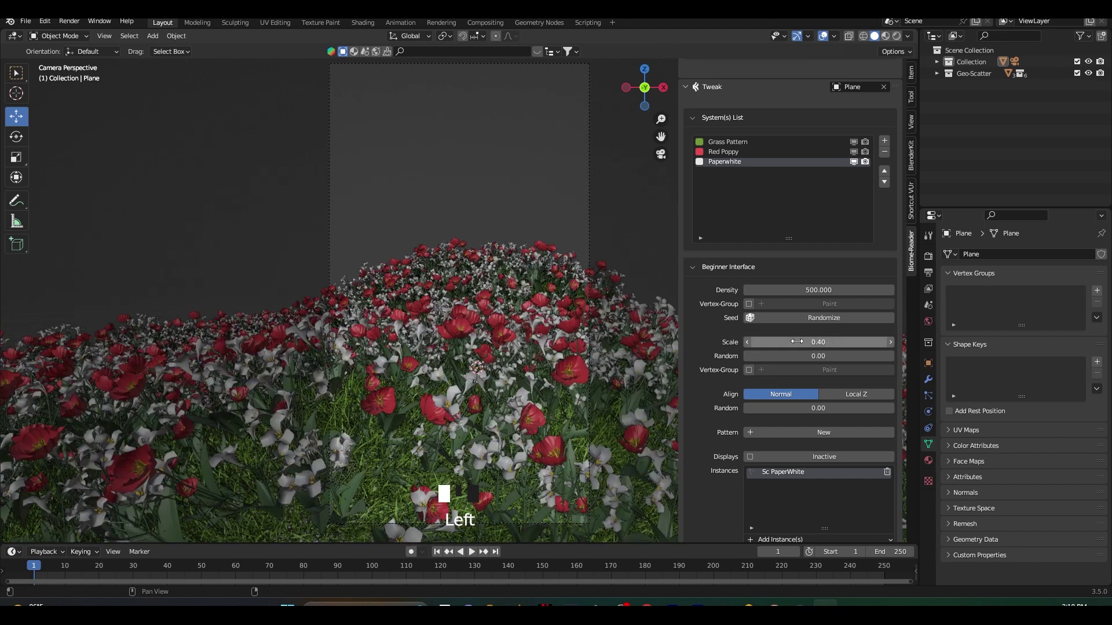
Step: Set the Paperwhite system's scale to 0.52 and its density to 300
mouse_move(797, 342)
left_mouse_down()
mouse_move(828, 342)
mouse_move(792, 342)
mouse_move(818, 342)
left_mouse_up()
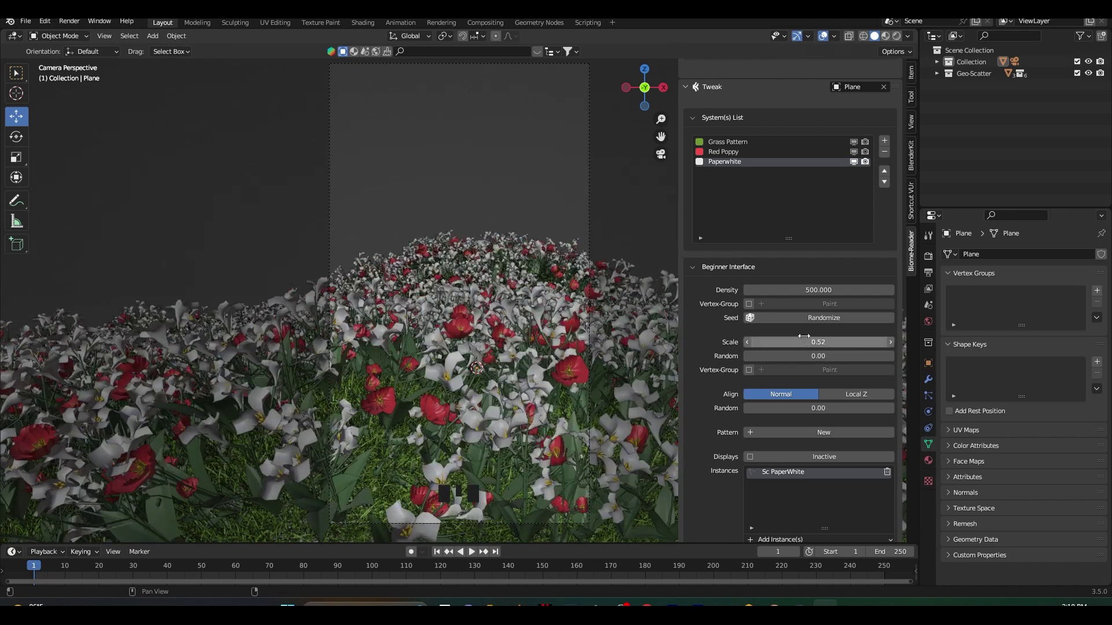
left_click(807, 291)
type("300")
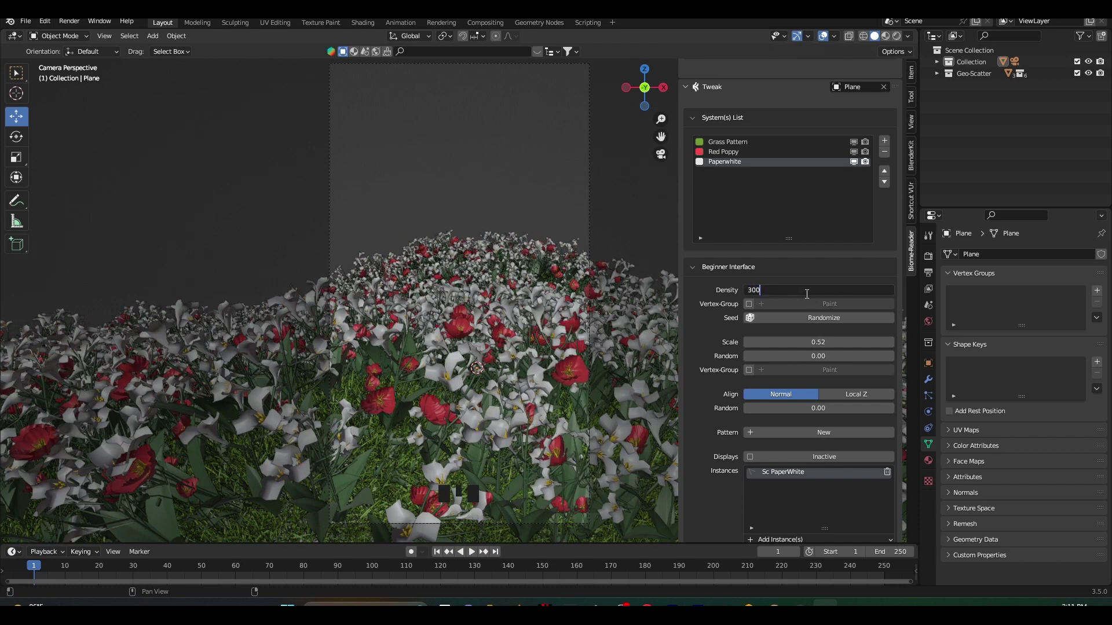
key("Return")
Step: Keyframe the Red Poppy system's random alignment at 0 on frame 1
scroll(409, 244, "down", 2)
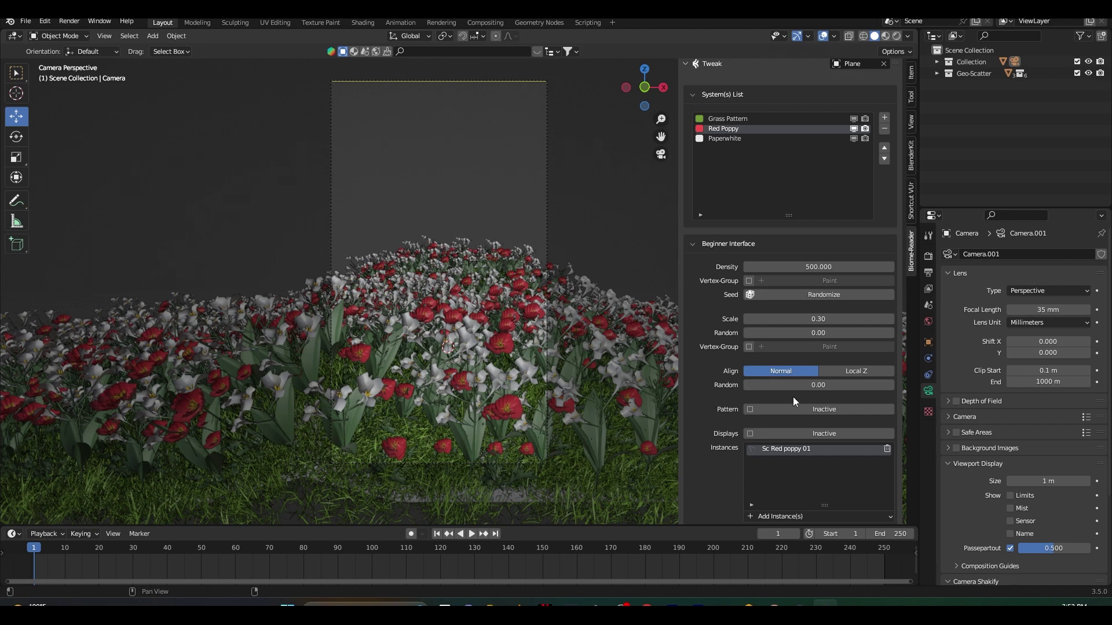
scroll(593, 370, "up", 2)
left_click_drag(810, 385, 764, 385)
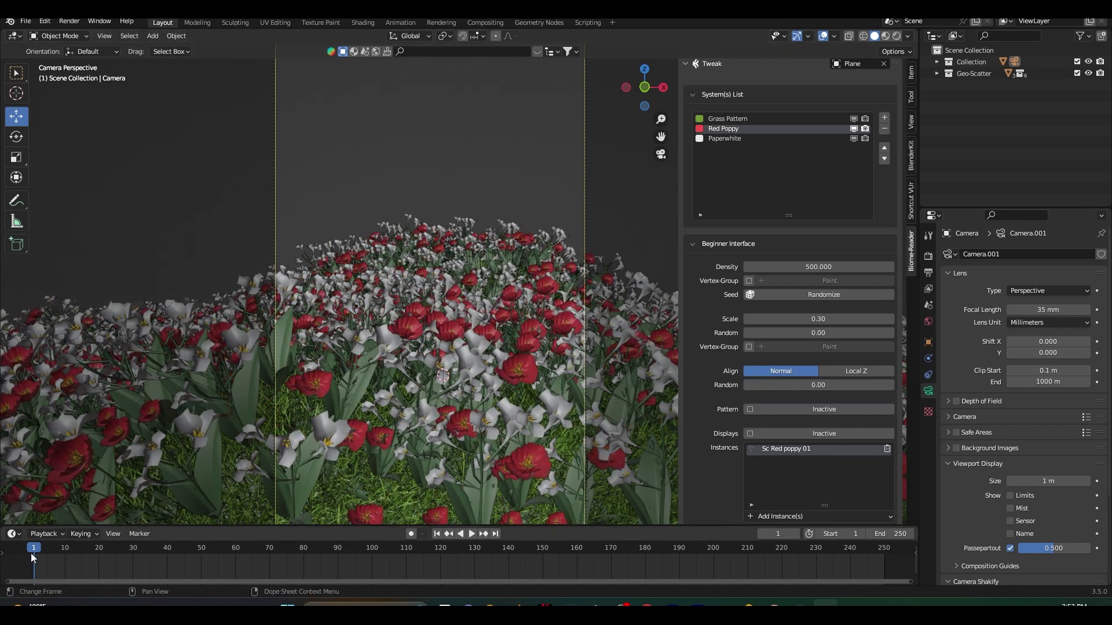
right_click(785, 384)
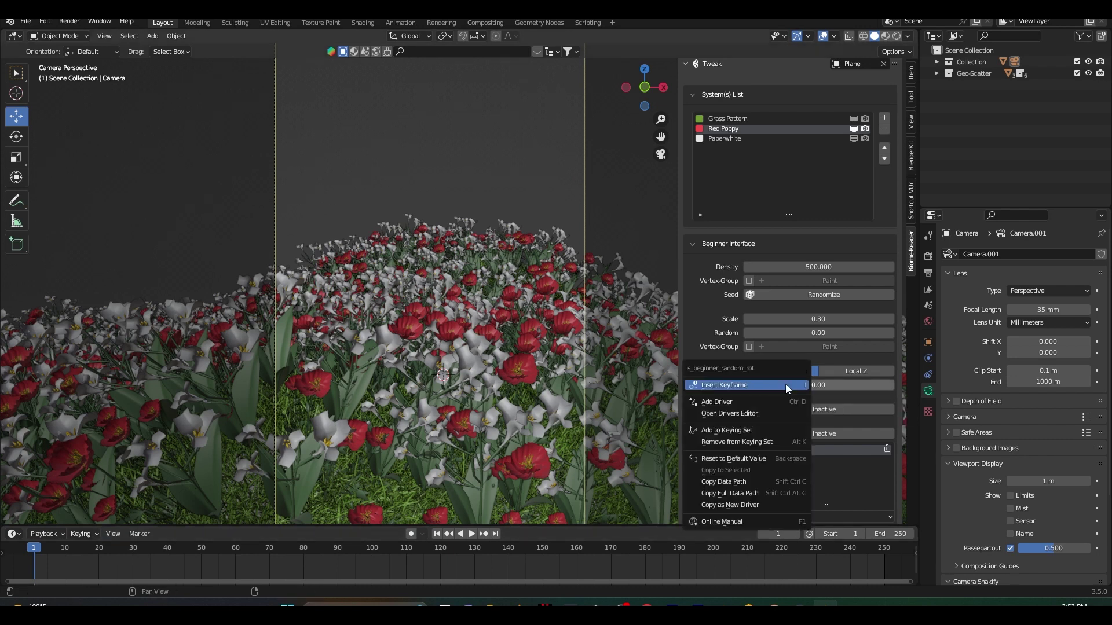
left_click(786, 384)
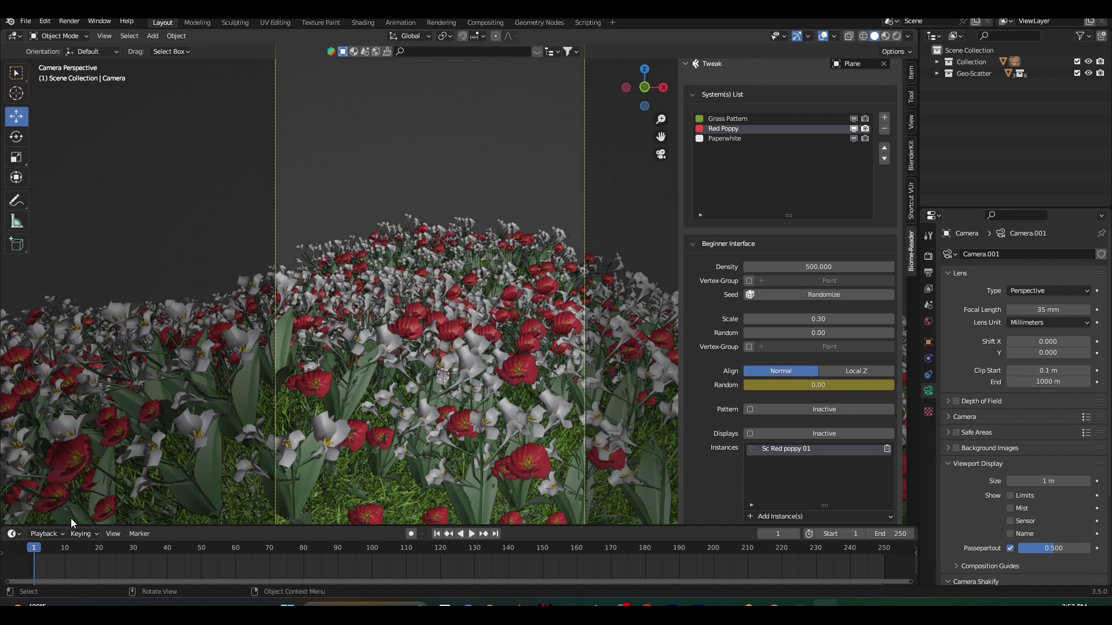
Step: On frame 20, set the Red Poppy system's random alignment to 0.15 and keyframe it
left_click(99, 553)
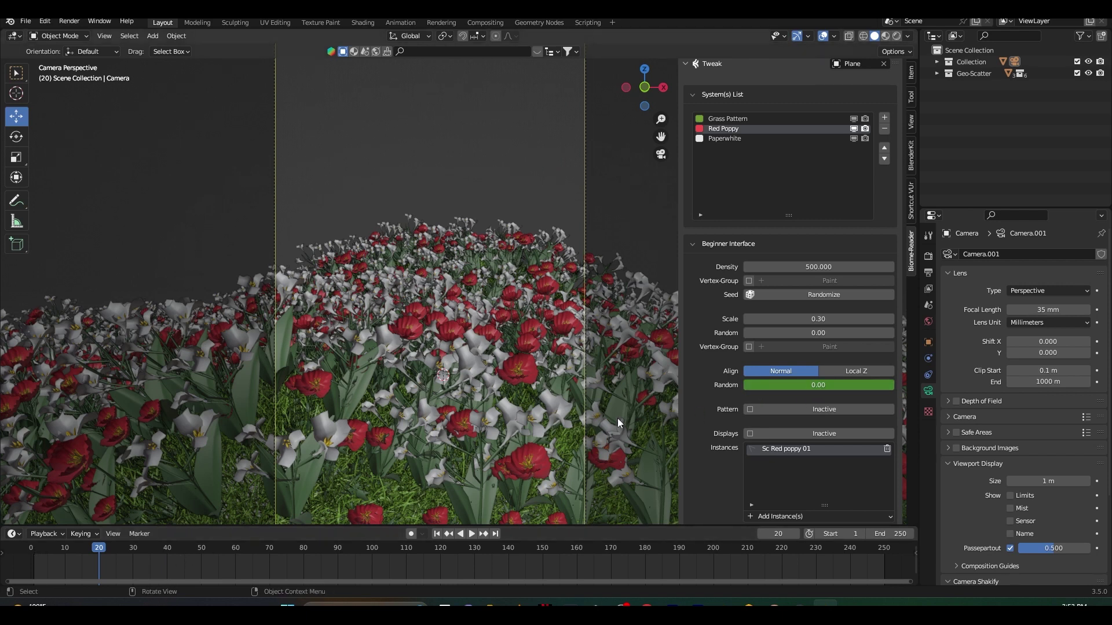
left_click_drag(814, 388, 766, 385)
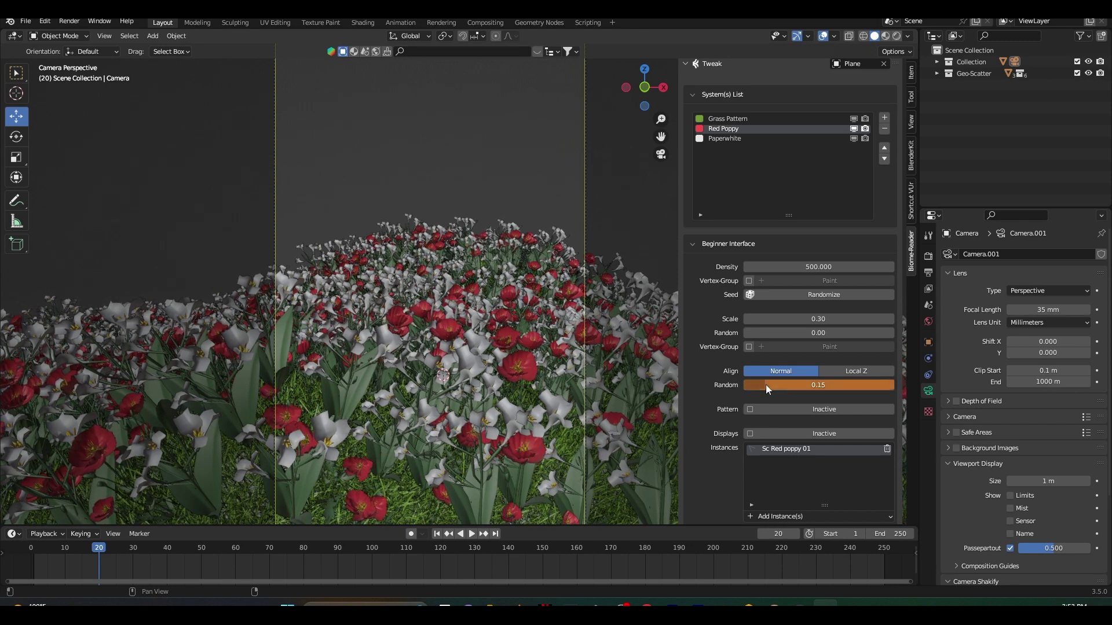
right_click(821, 388)
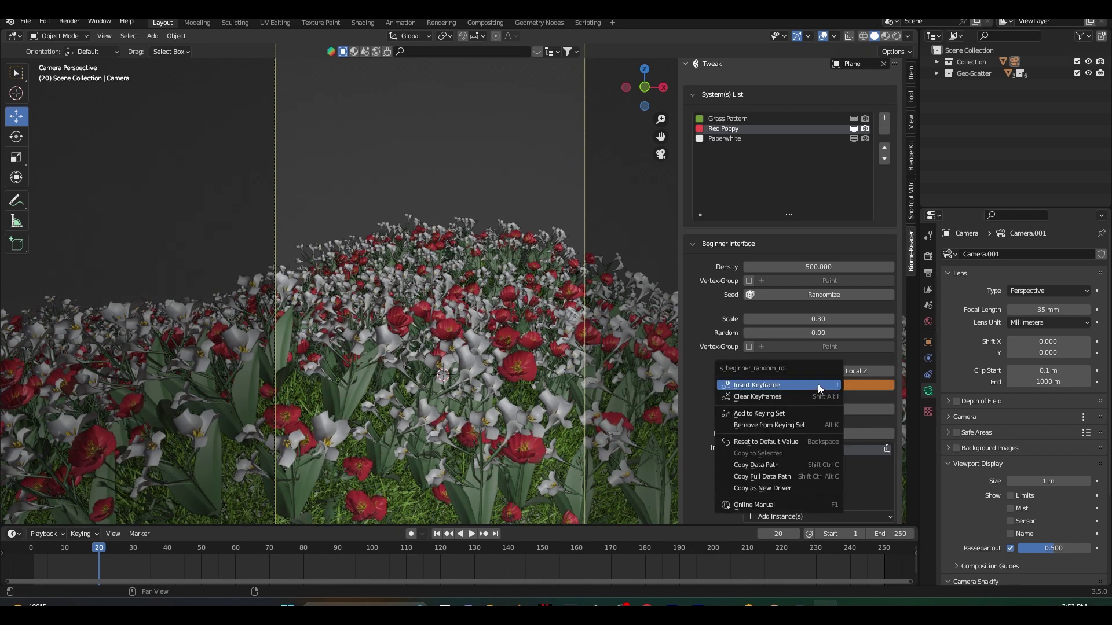
left_click(818, 384)
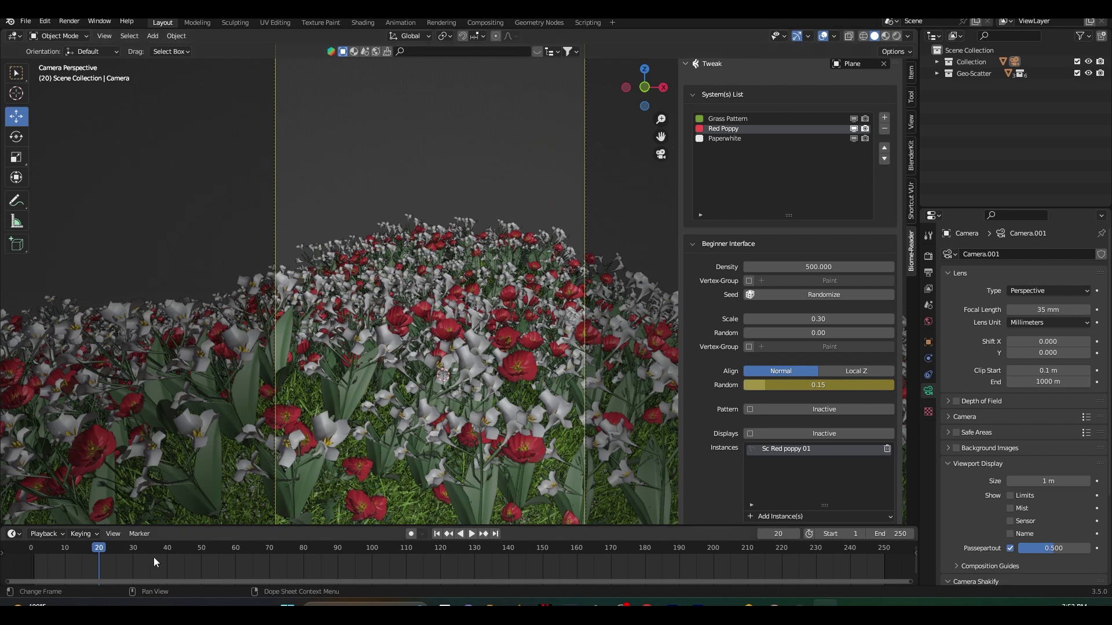
Step: On frame 40, set the Red Poppy system's random alignment to 0 and keyframe it
left_click(167, 547)
left_click(797, 388)
type("0")
key("Return")
right_click(795, 384)
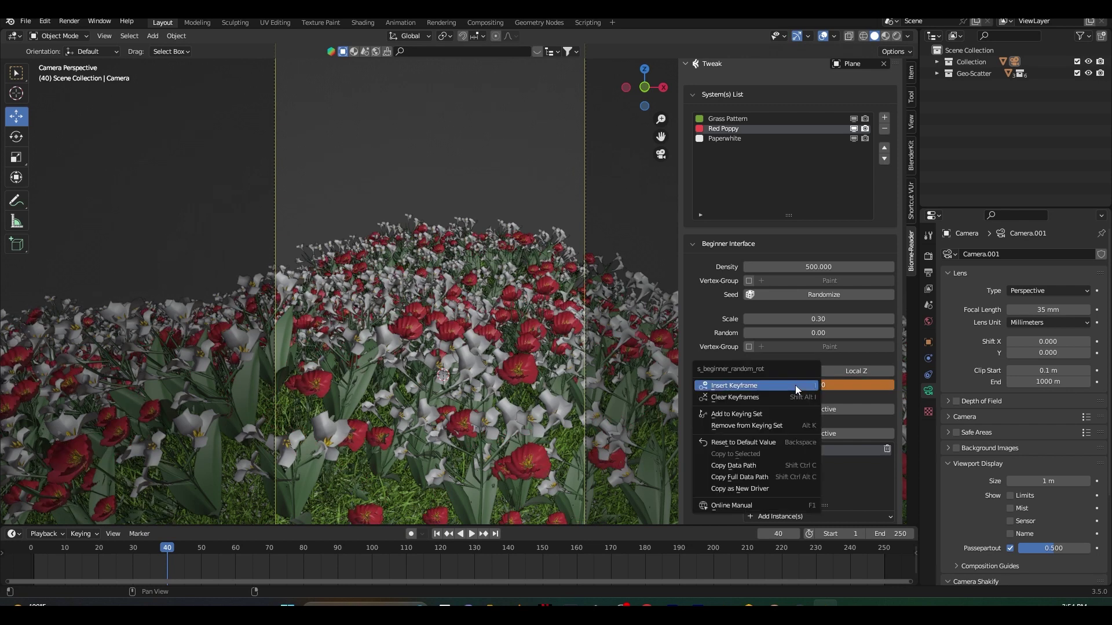
left_click(794, 385)
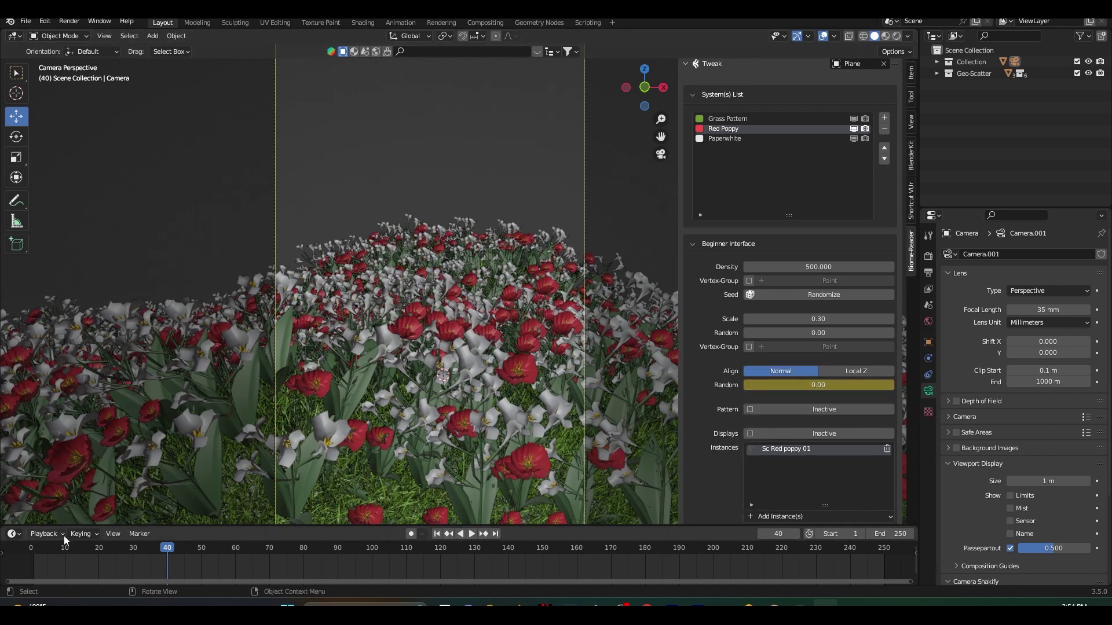
Step: Keyframe the Paperwhite system's random alignment at 0 on frame 1
left_click(35, 551)
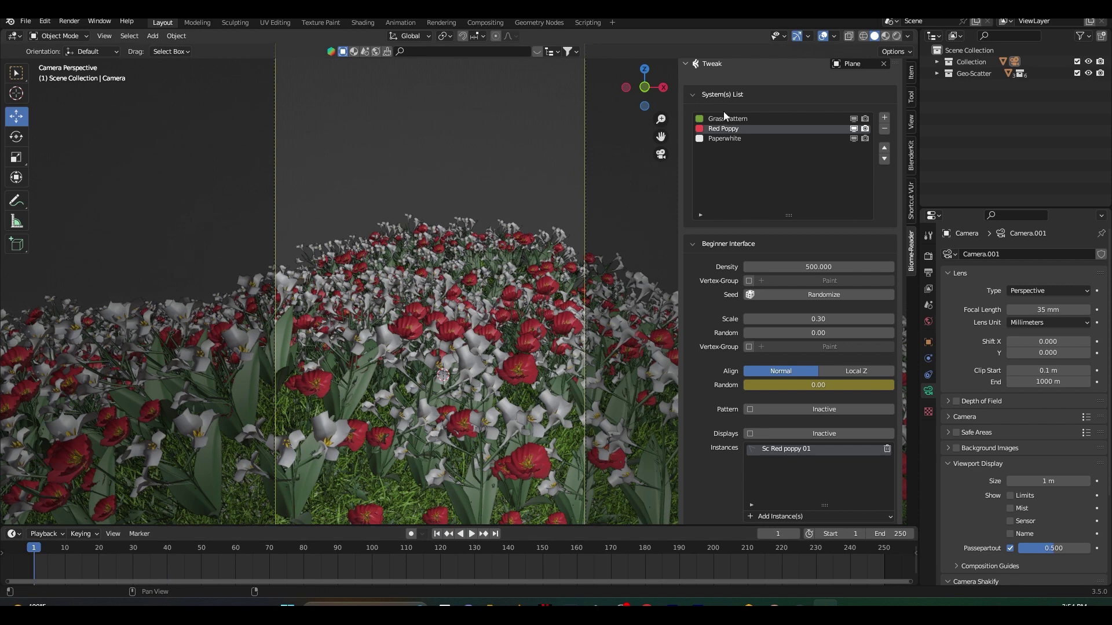
left_click(724, 139)
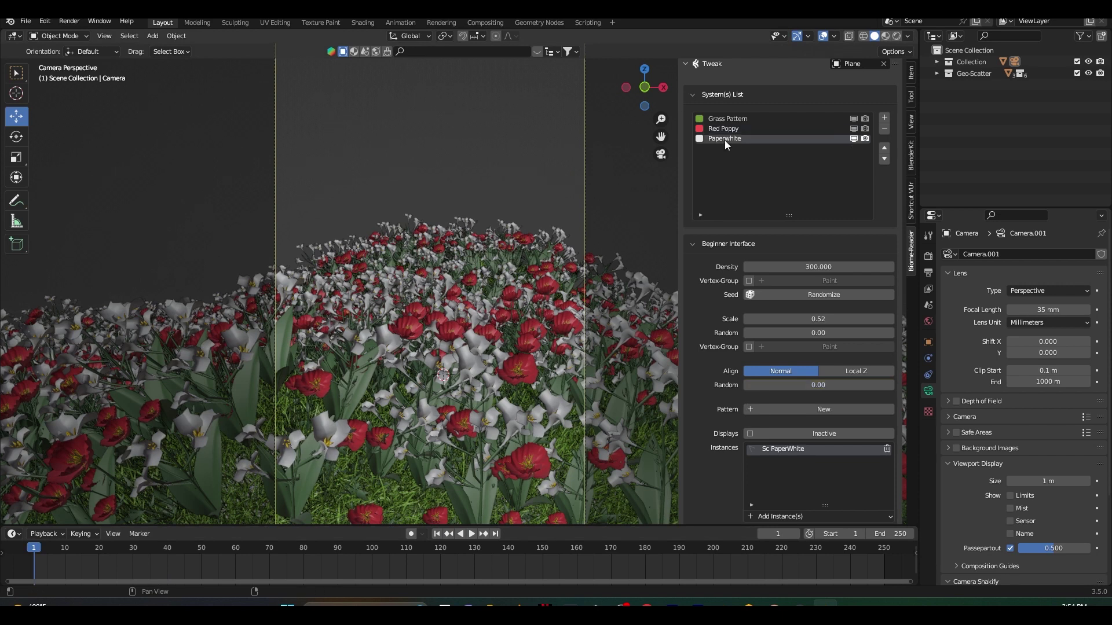
right_click(794, 385)
left_click(793, 387)
Step: On frame 20, set the Paperwhite system's random alignment to 0.1 and keyframe it
left_click(99, 564)
left_click(842, 386)
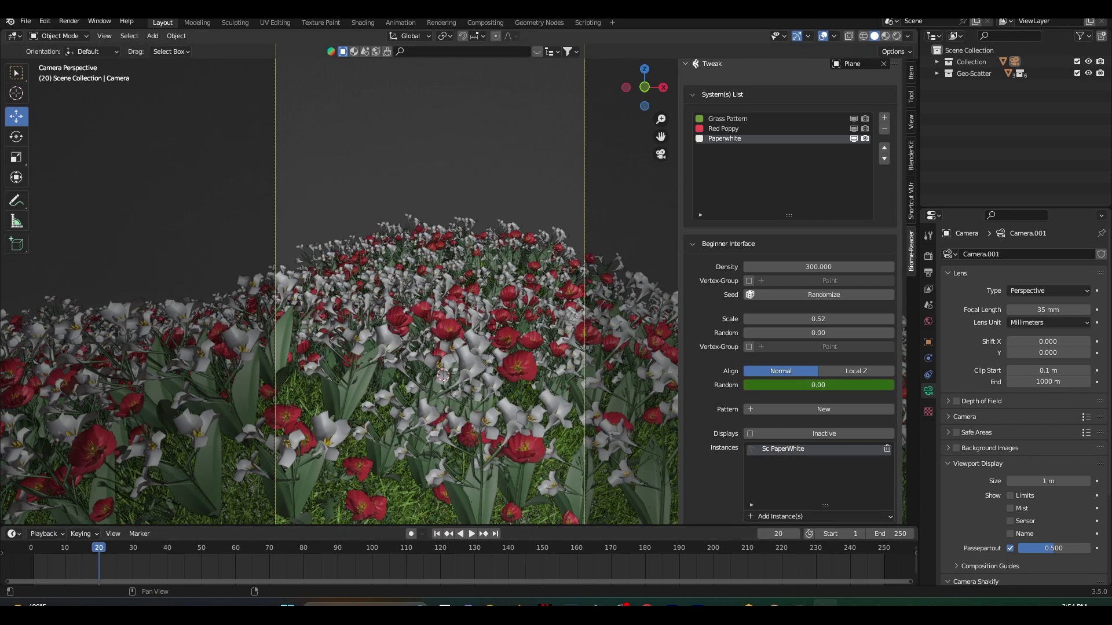
type("0.1")
key("Return")
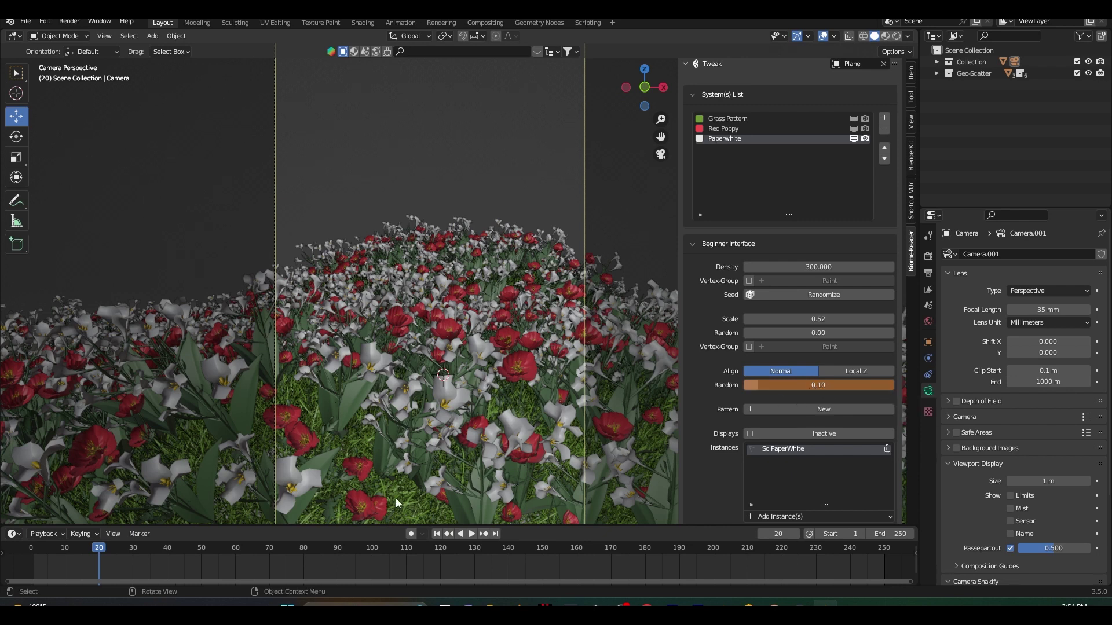
right_click(809, 384)
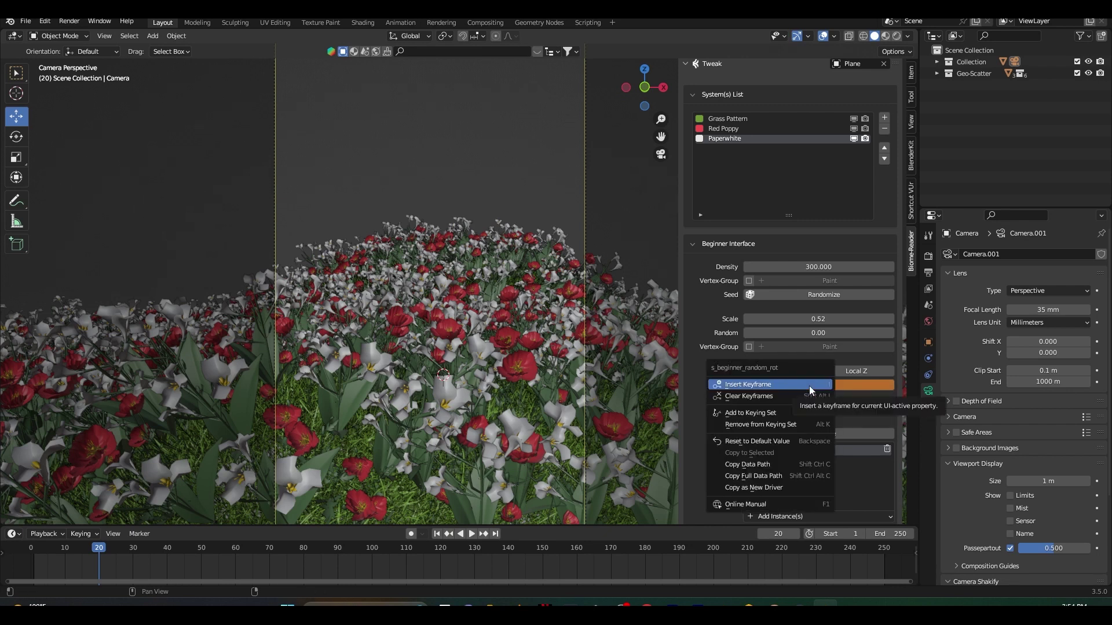
left_click(808, 385)
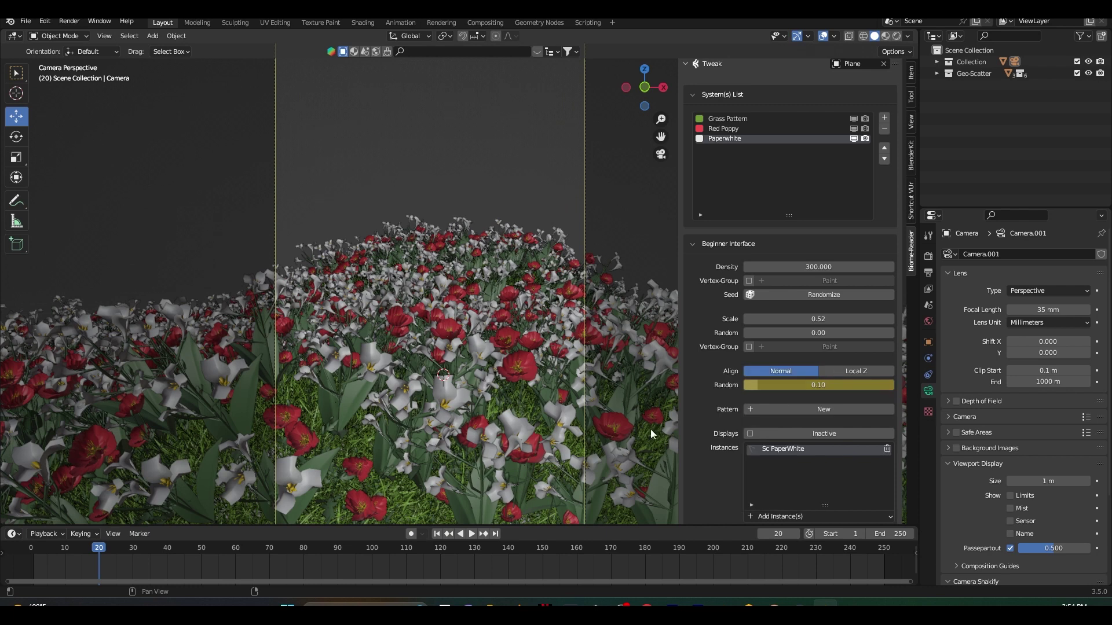
Step: On frame 40, set the Paperwhite system's random alignment to 0 and keyframe it
left_click(168, 547)
left_click_drag(795, 382, 779, 383)
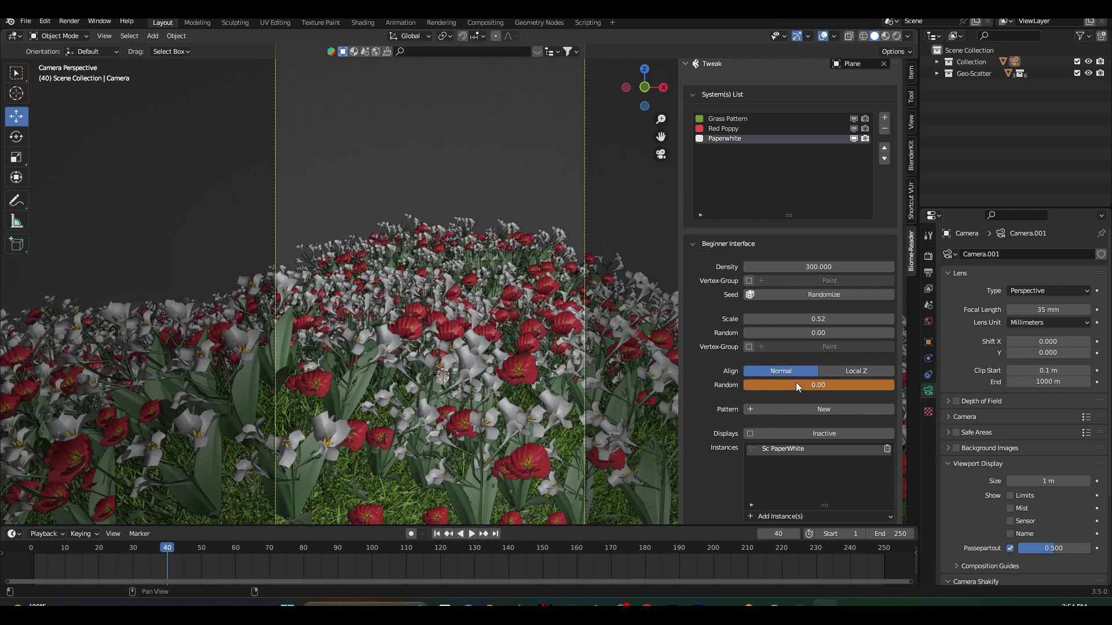
right_click(796, 382)
left_click(792, 383)
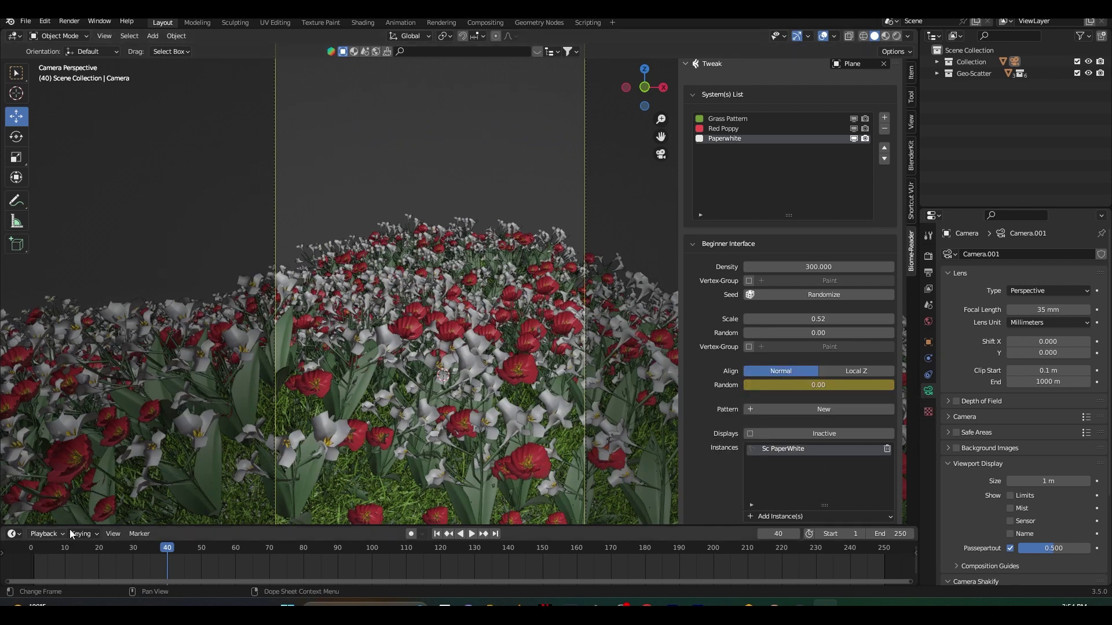
Step: Enlarge the timeline area and switch it to the Graph Editor
left_click_drag(222, 525, 226, 480)
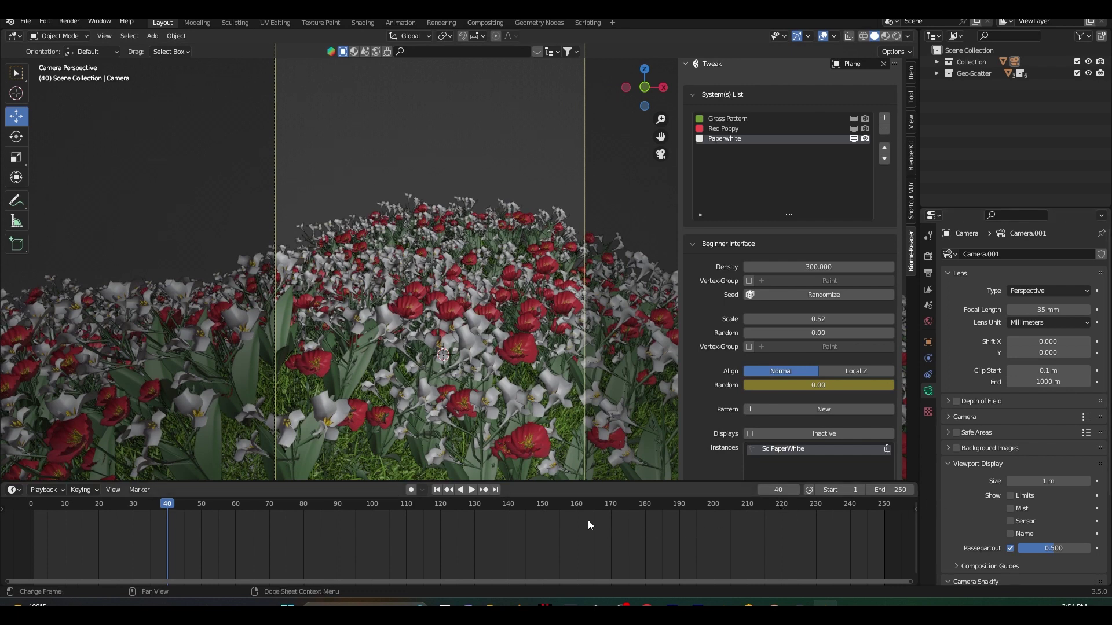
left_click(16, 491)
left_click(165, 401)
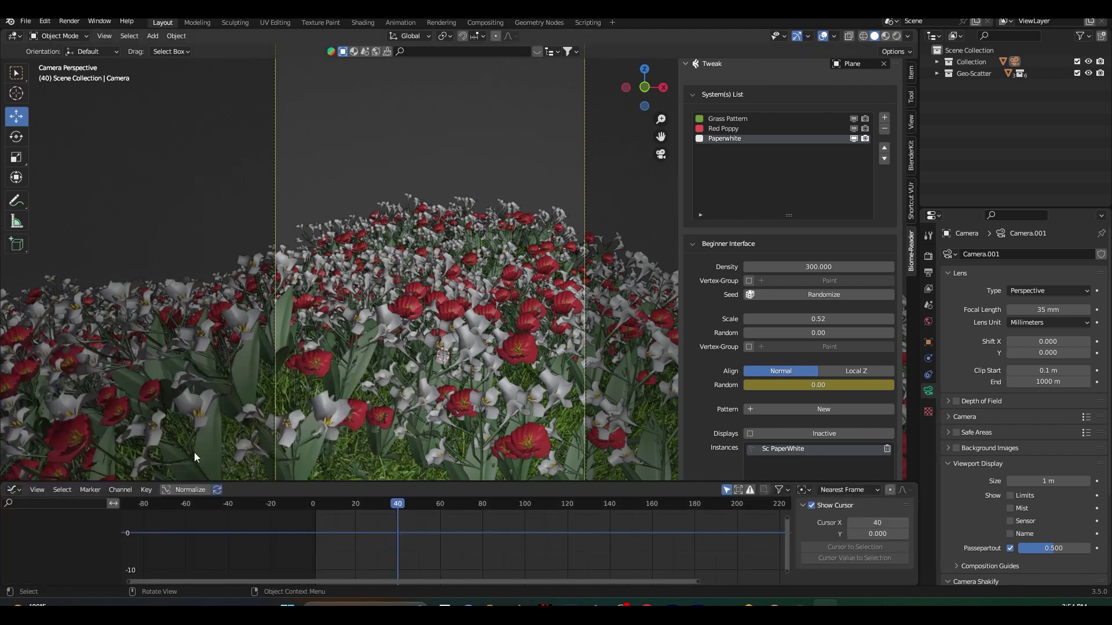
Step: Select the scattered plane and make both of its random-alignment animation curves cyclic
left_click(450, 359)
key("n")
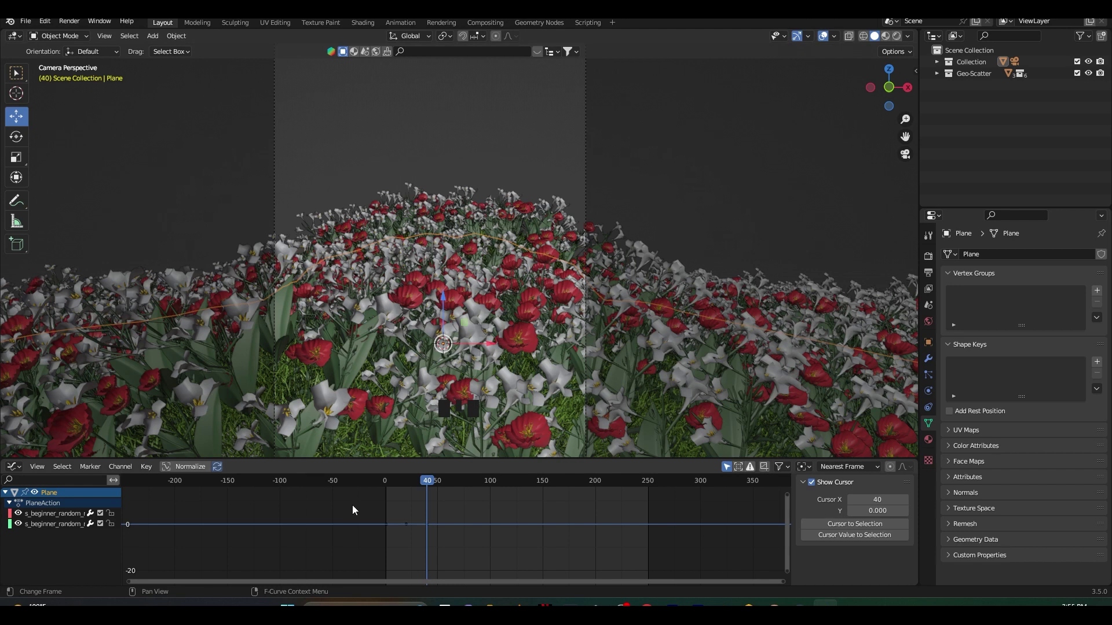
left_click_drag(357, 504, 499, 554)
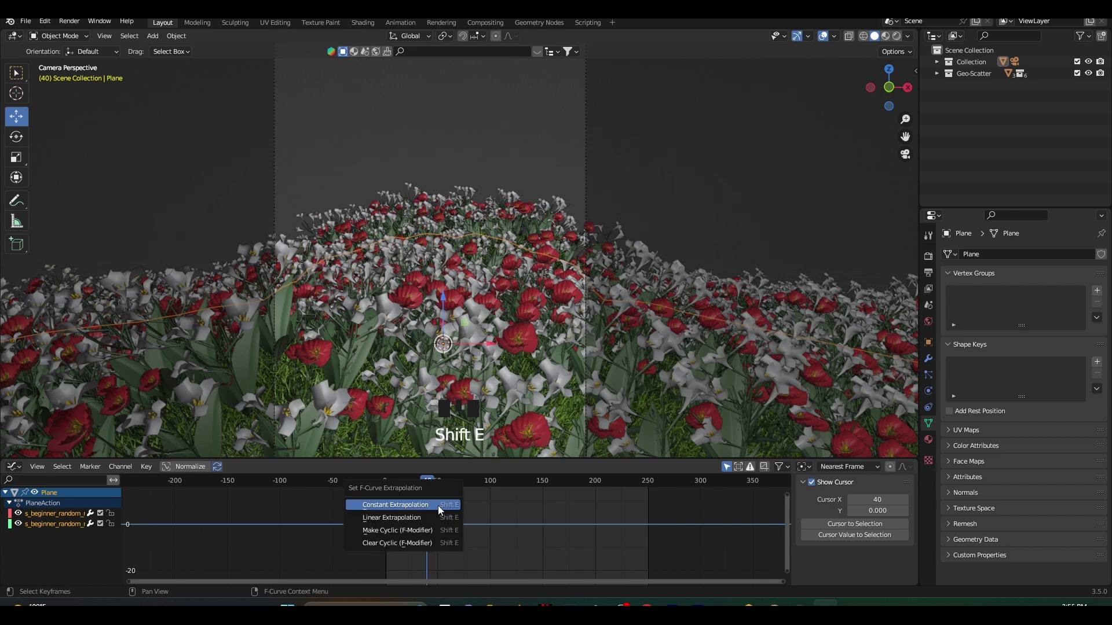
left_click(394, 530)
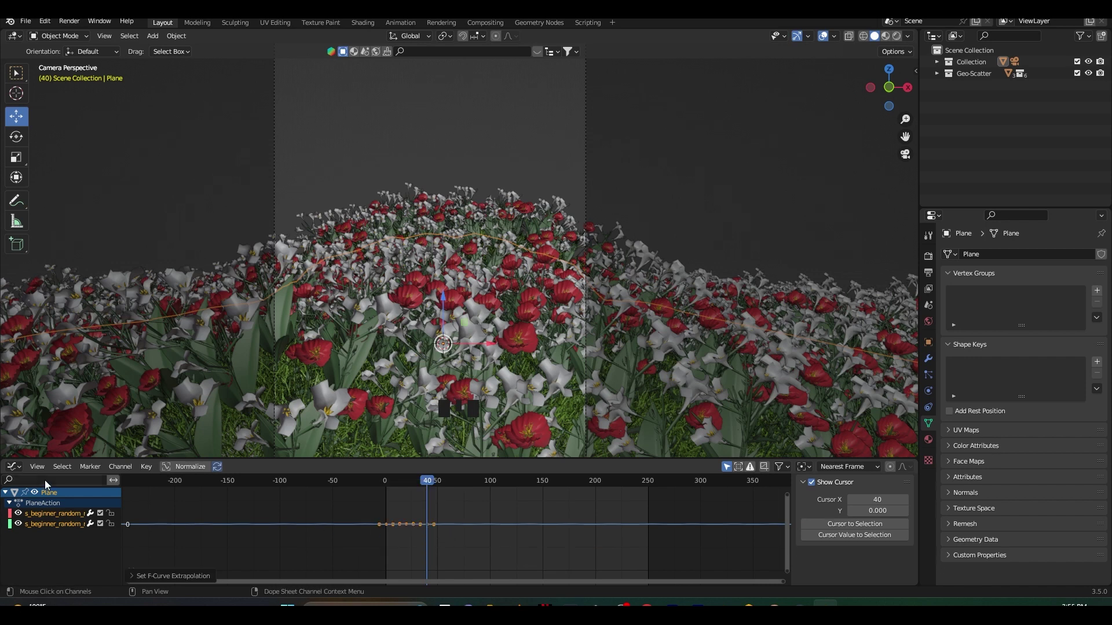
Step: Switch the Graph Editor back to the Timeline and play the flower animation from frame 1 in the camera view
left_click(14, 467)
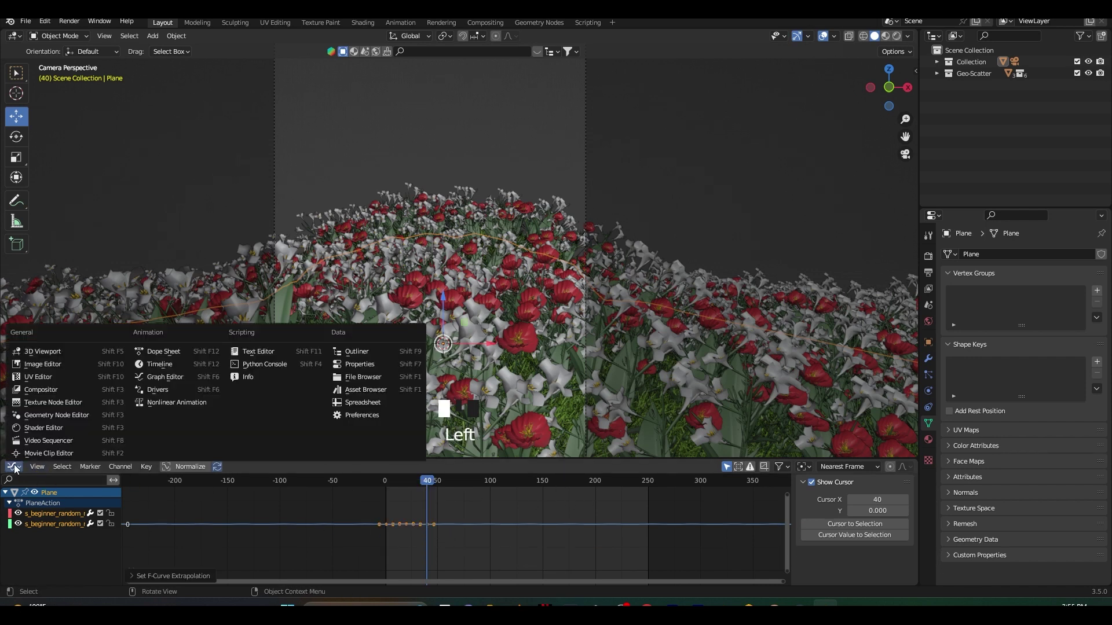
left_click(165, 369)
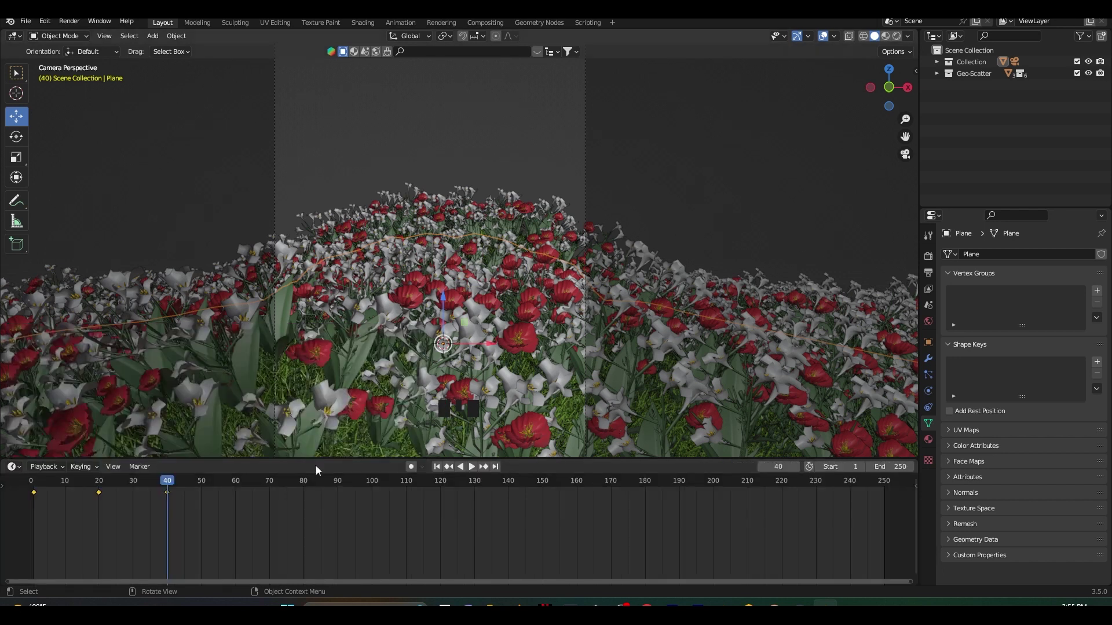
left_click(306, 510)
left_click_drag(168, 486, 822, 498)
left_click(35, 484)
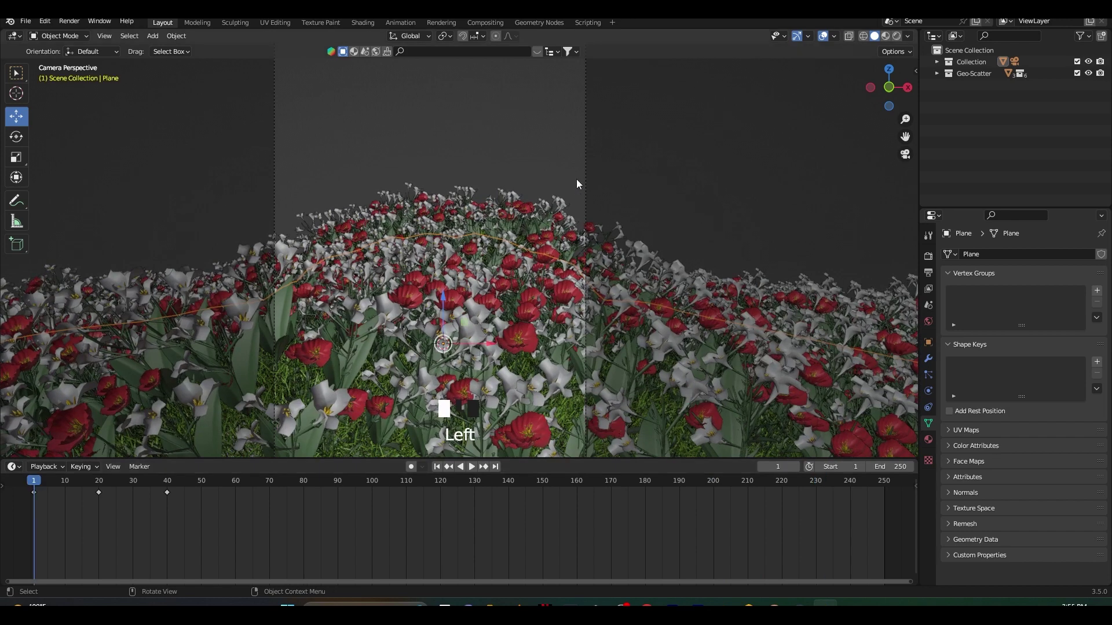
scroll(614, 260, "up", 2)
key("space")
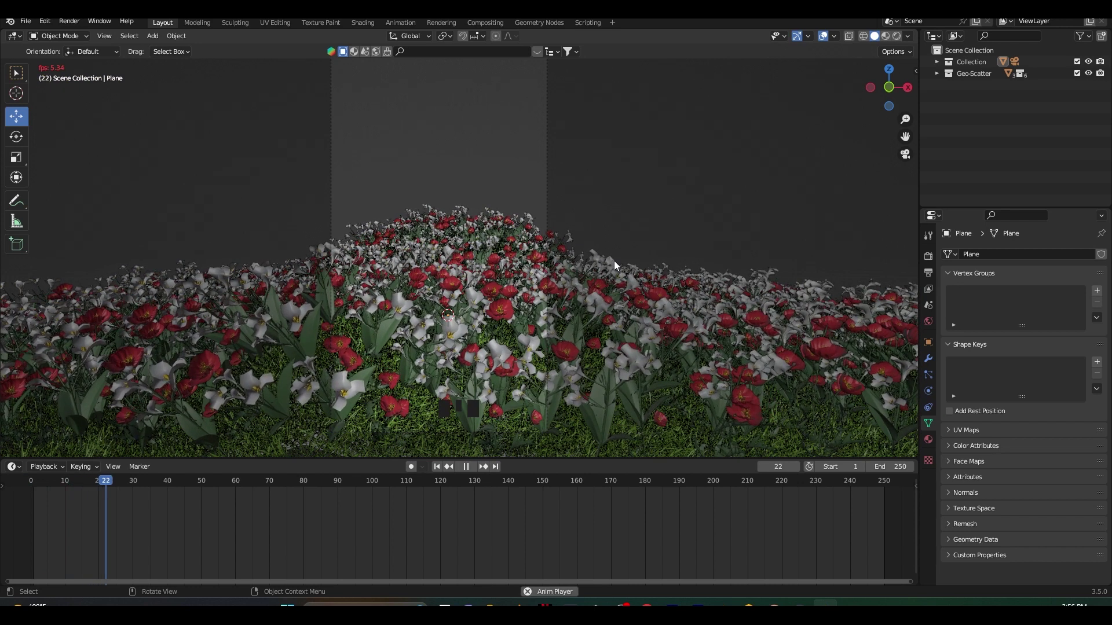
key("Escape")
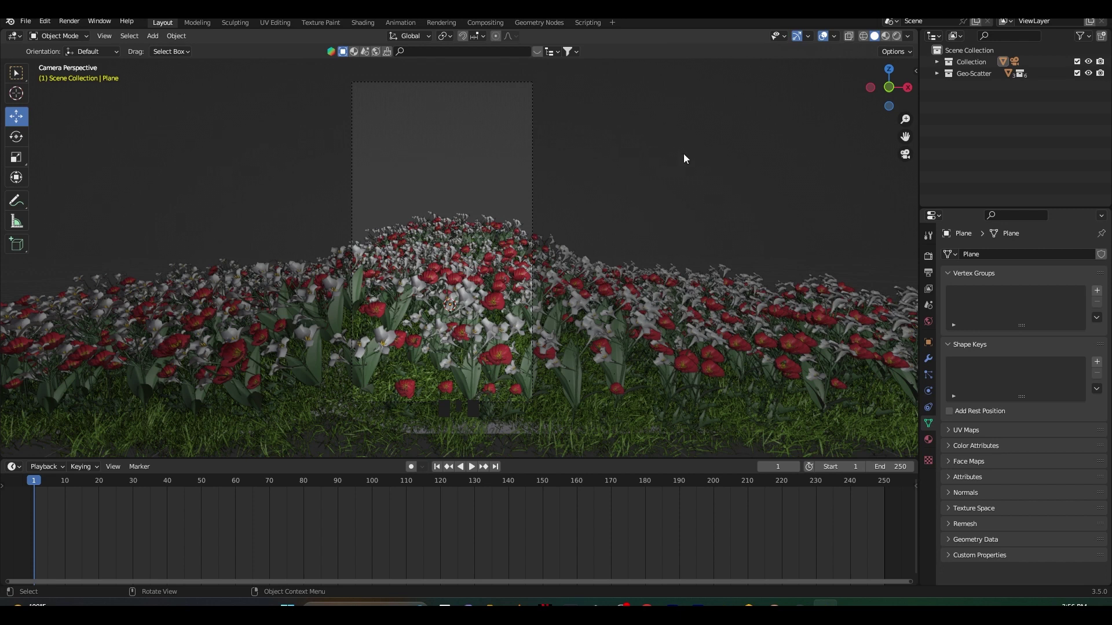
Step: Search the BlenderKit models for "redbull" and preview the Redbull Energy Drink can
key("n")
left_click(911, 155)
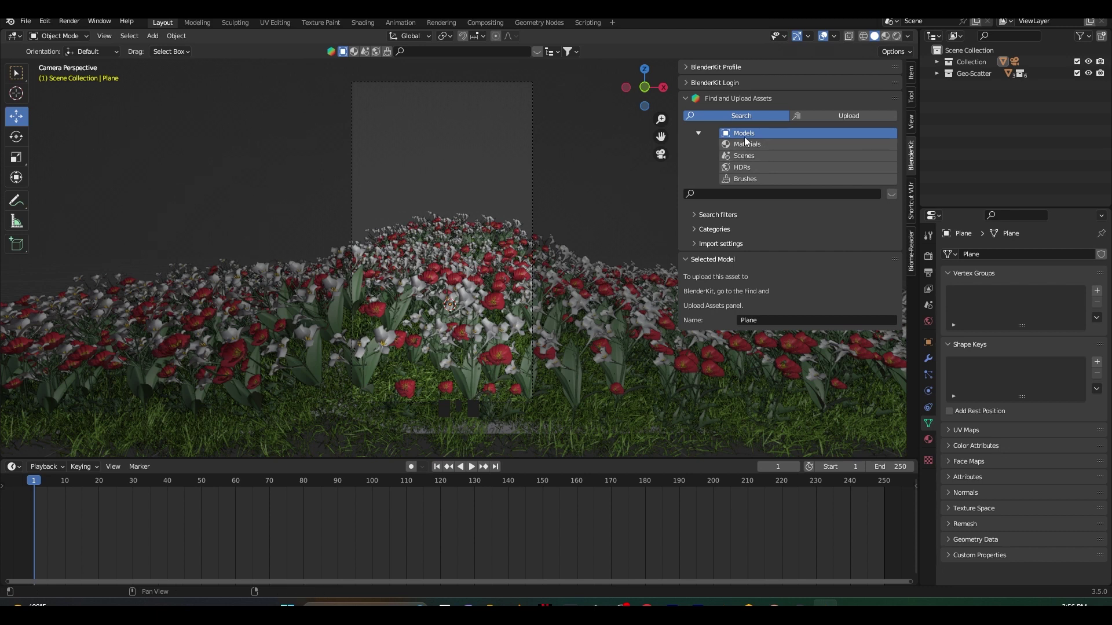
left_click(492, 53)
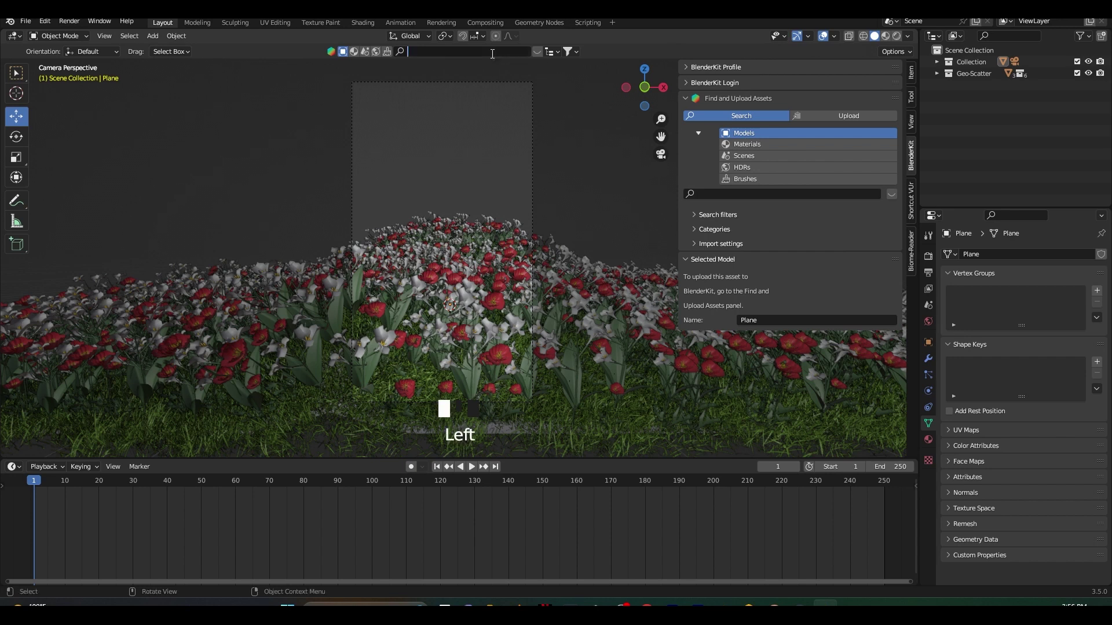
type("redbull")
key("Return")
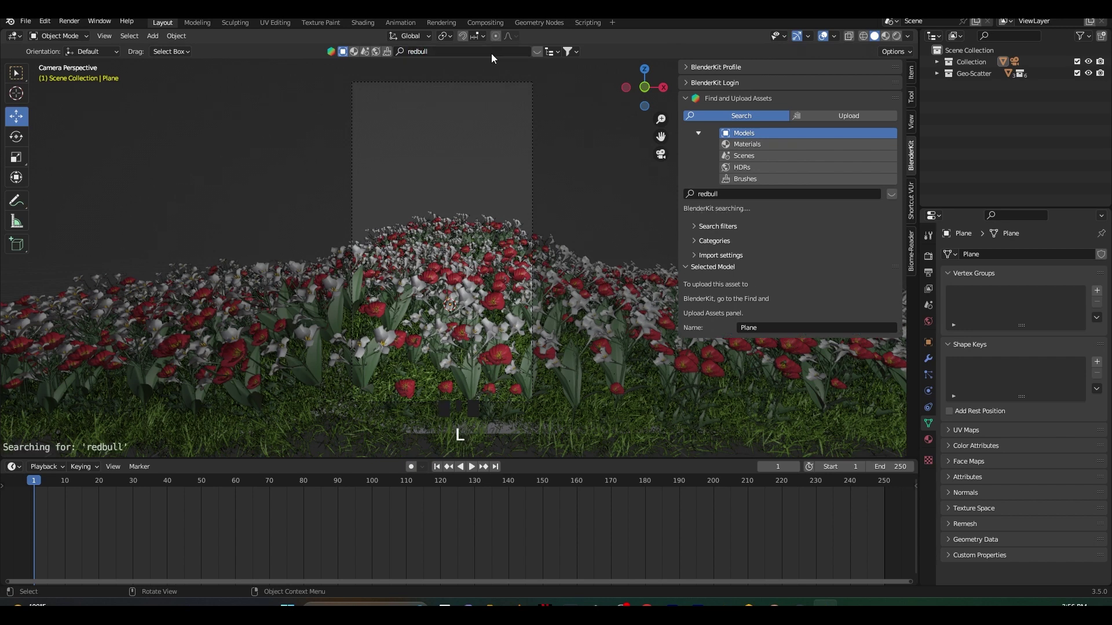
left_click(538, 52)
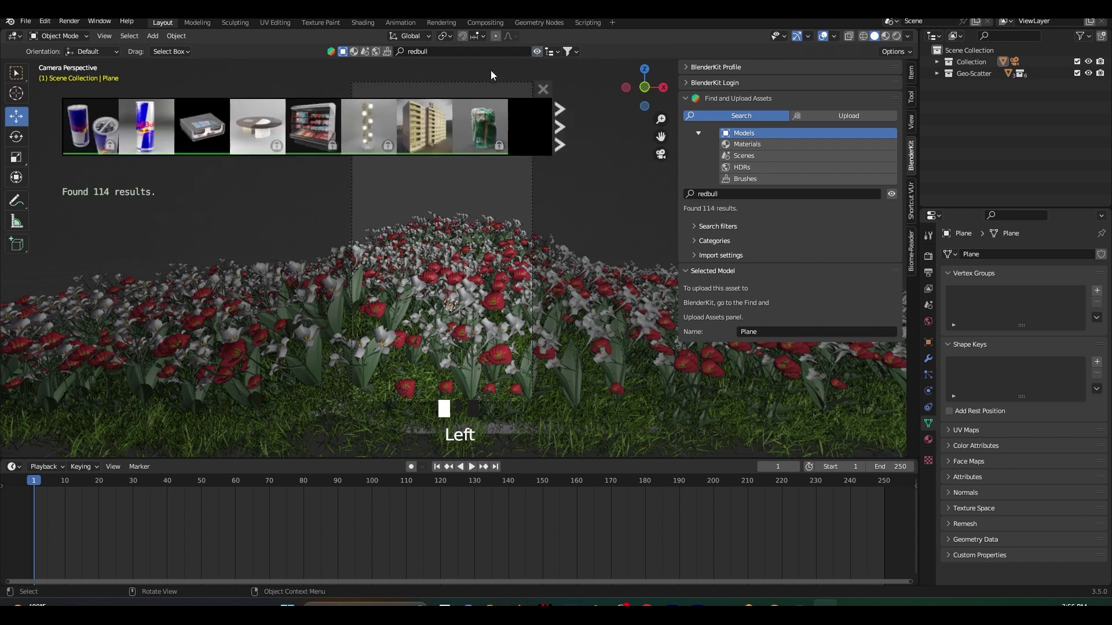
mouse_move(136, 134)
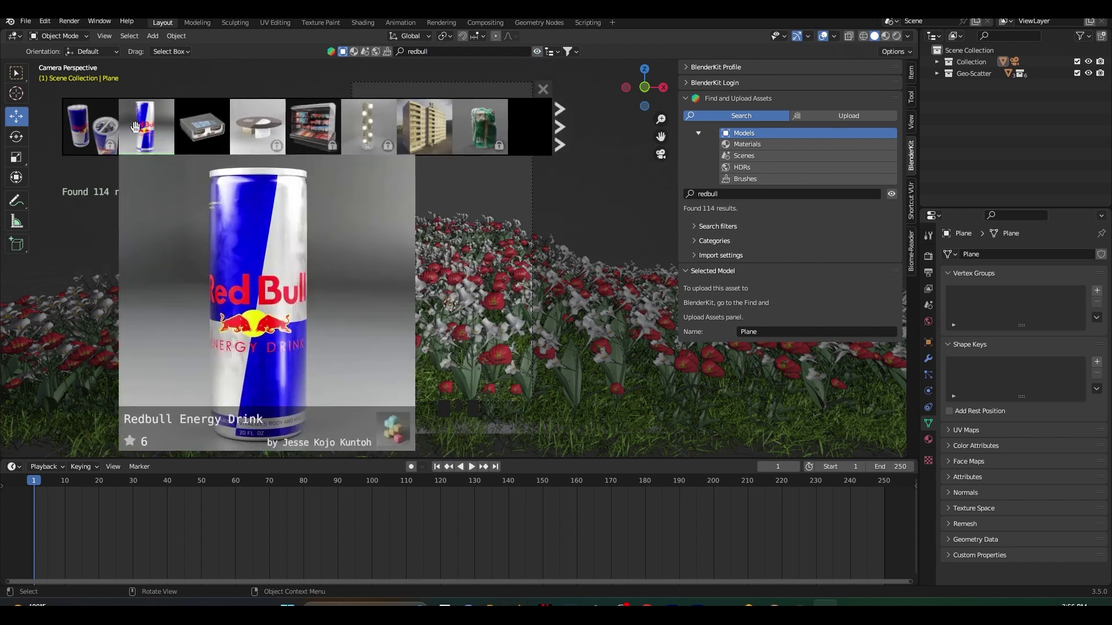
Step: Add the Redbull Energy Drink can to the scene, raise it about 3.3 m and scale it up about 30 times
left_click(135, 127)
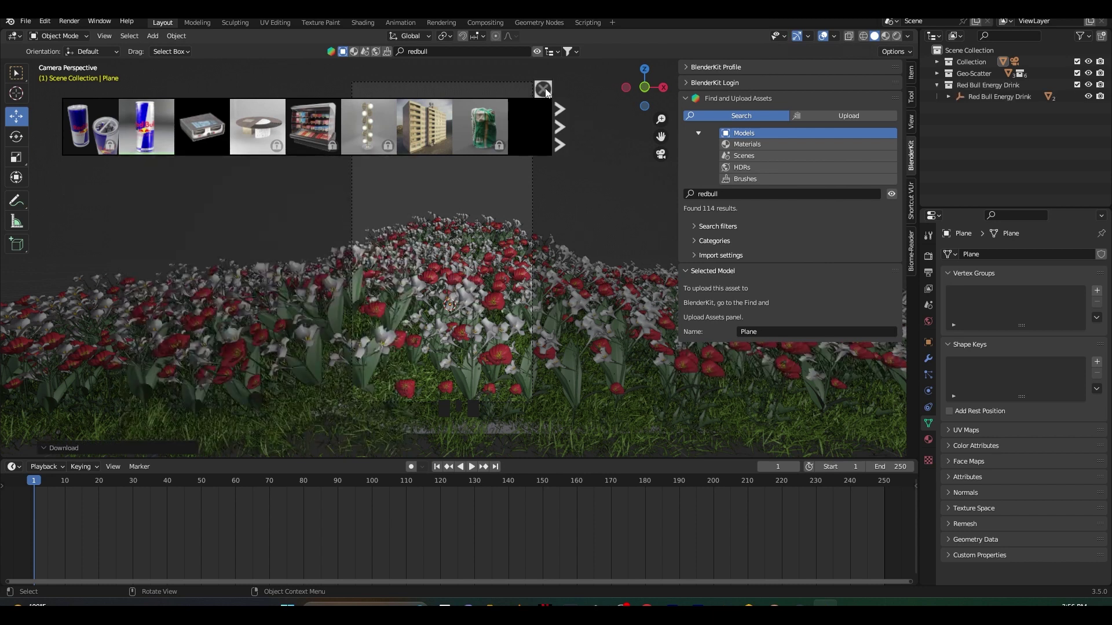
left_click(993, 98)
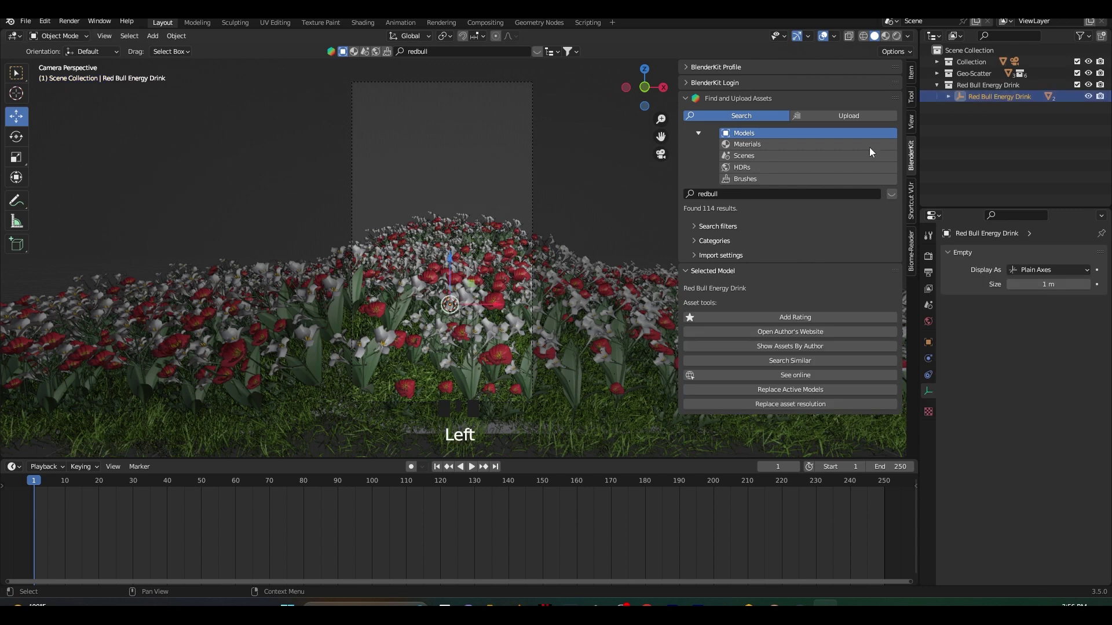
left_click_drag(452, 287, 451, 199)
key("s")
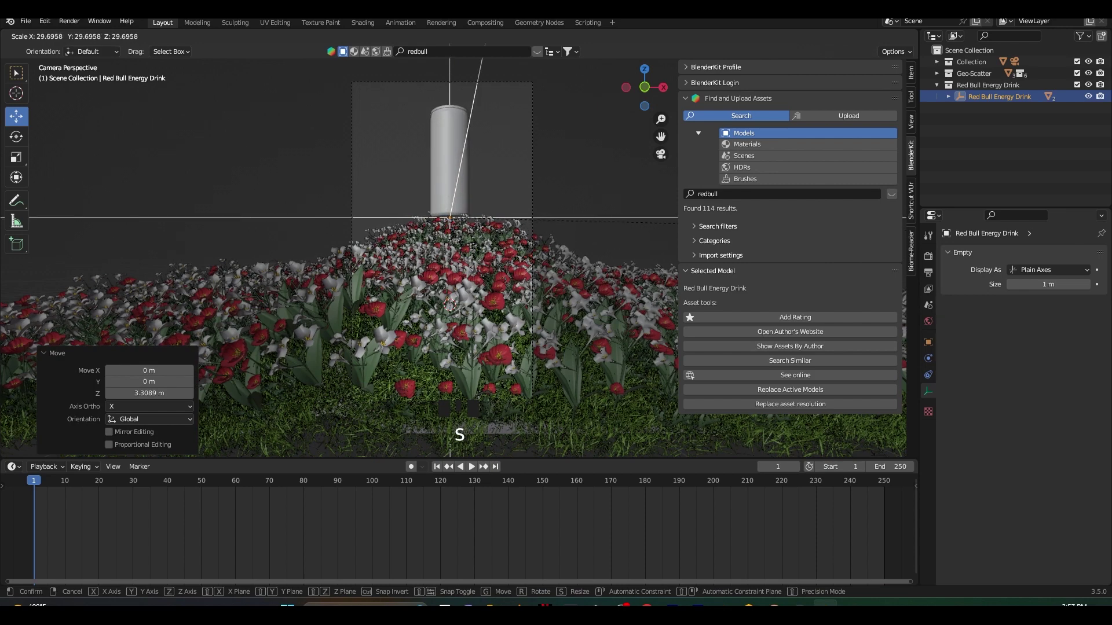
left_click(502, 238)
Step: Nudge the can up about 0.01 m above the flower hilltop and check its placement through the camera
middle_click_drag(502, 238, 392, 269)
left_click_drag(480, 184, 480, 182)
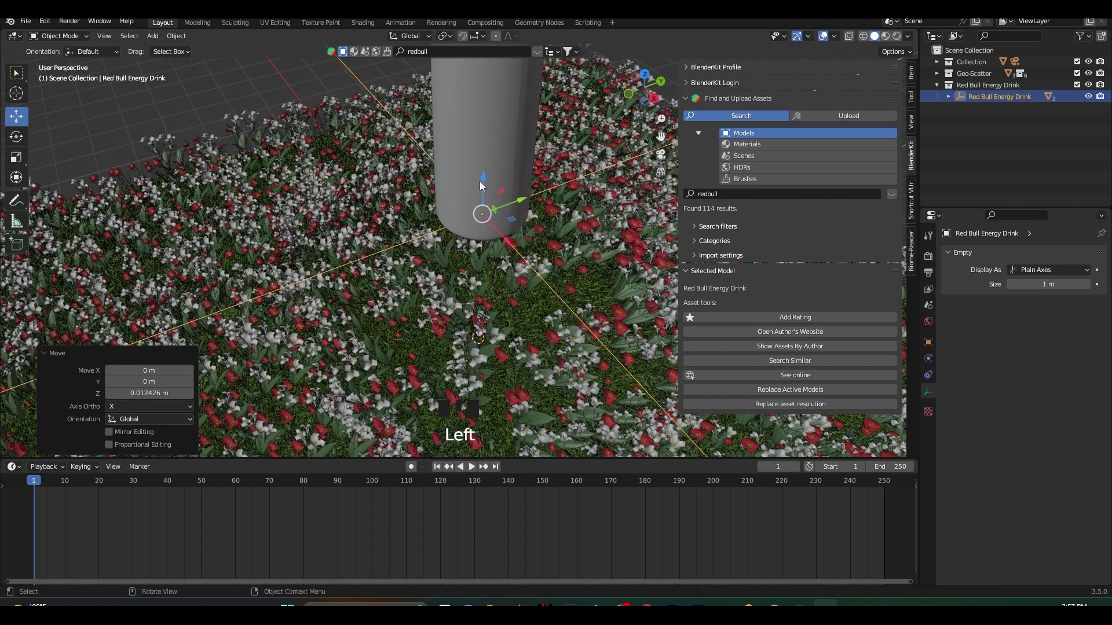
key("KP_0")
key("Left")
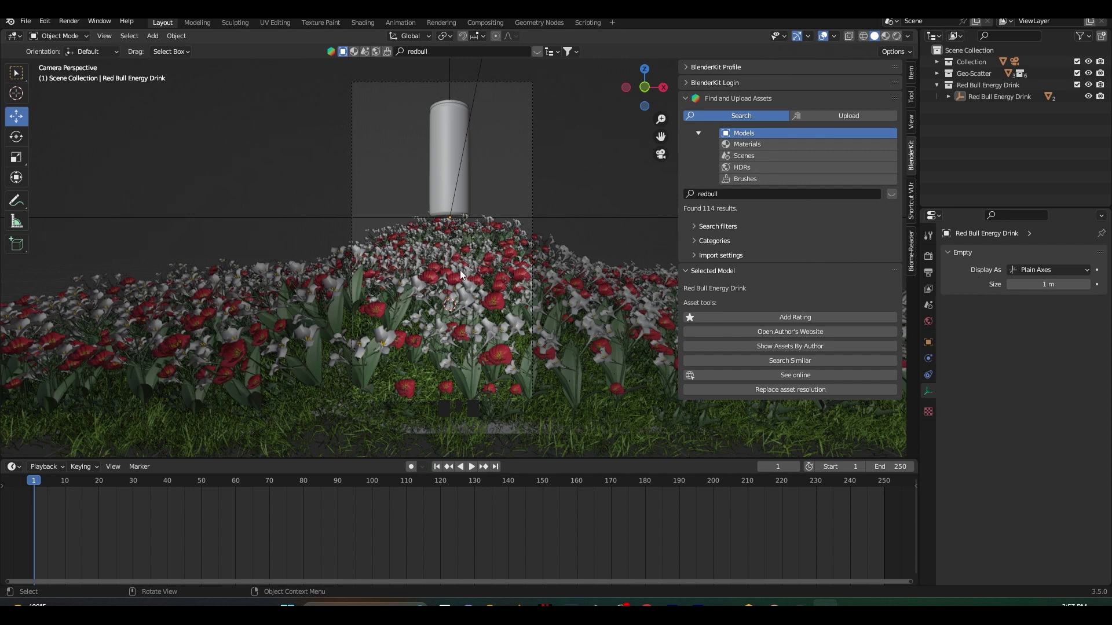
middle_click_drag(452, 250, 457, 272)
key("KP_0")
Step: Import the glTF wings model from the wings folder inside the redbull project folder
left_click(26, 21)
mouse_move(105, 175)
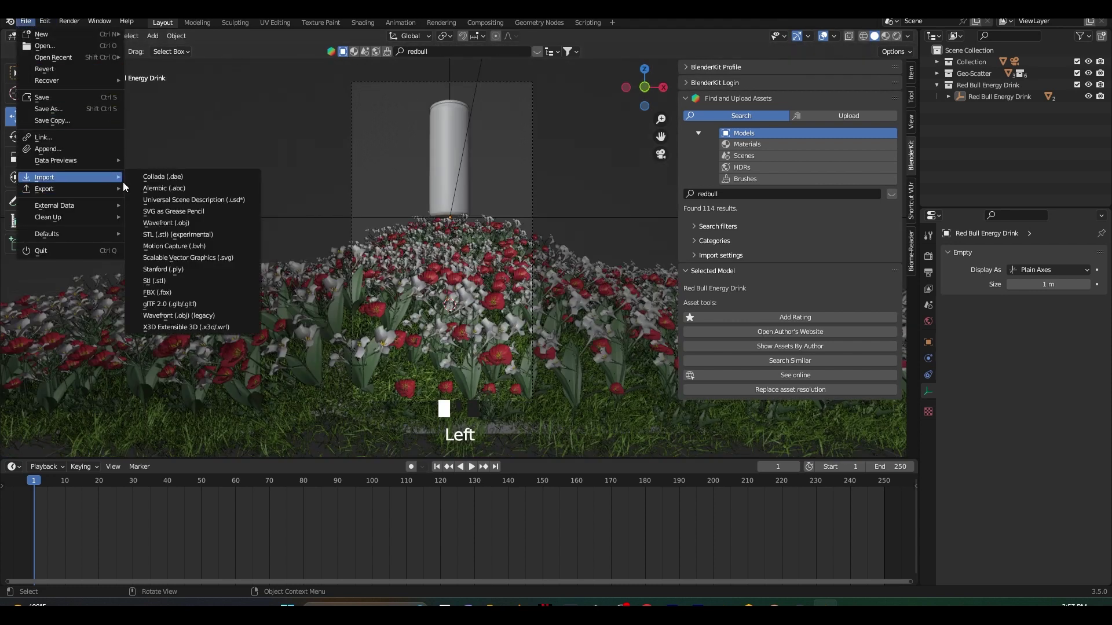
left_click(174, 304)
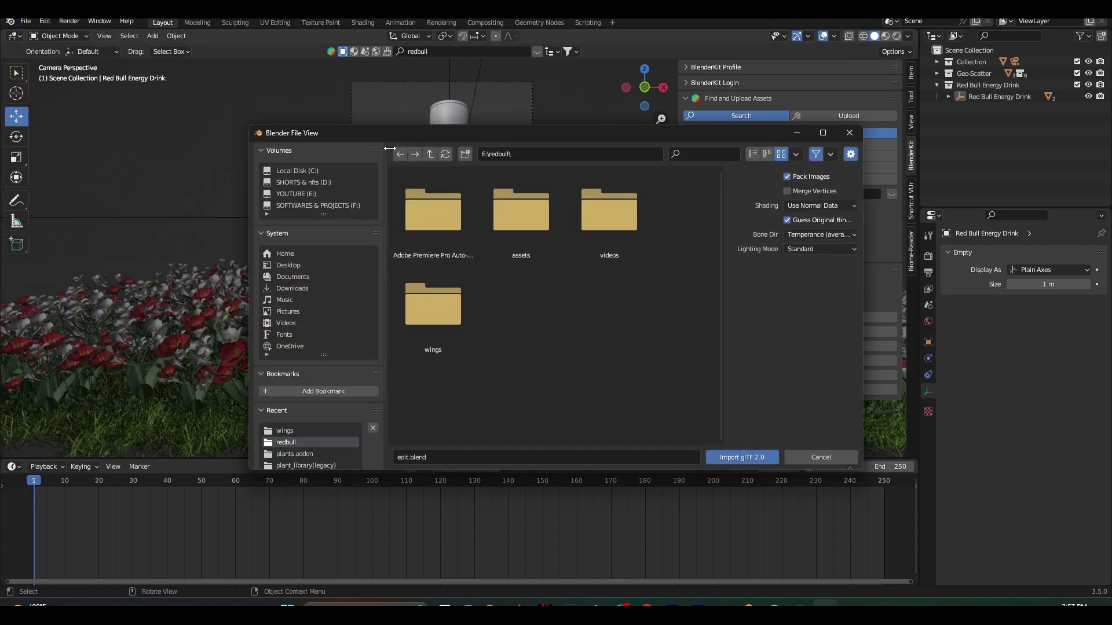
double_click(465, 296)
double_click(536, 218)
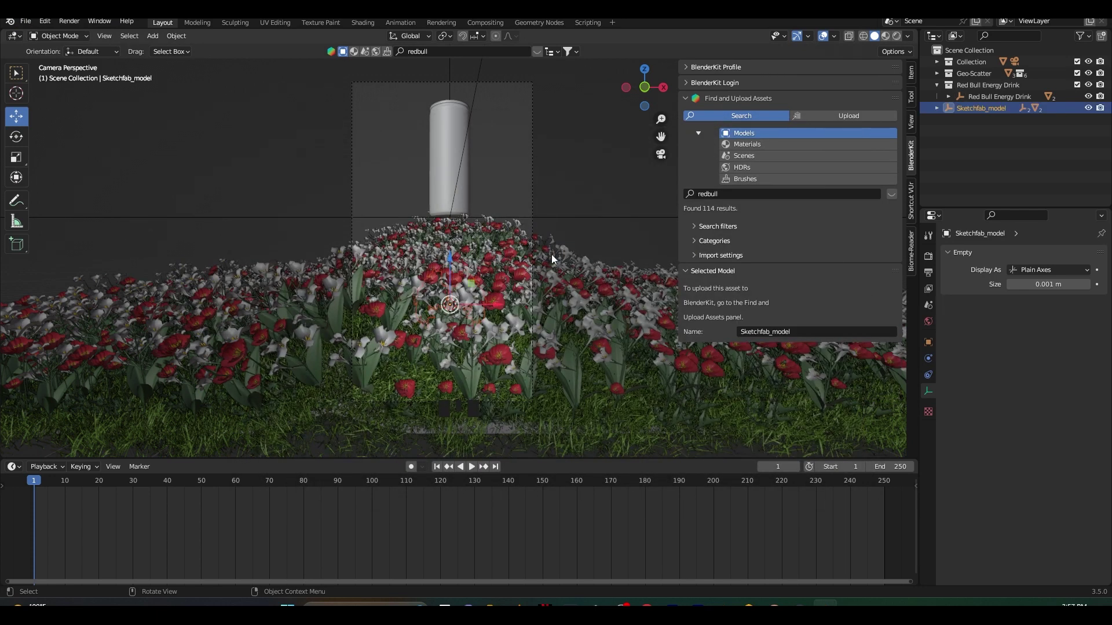
Step: Raise the wings about 5.1 m, scale them up, and lower them about 0.38 m to flank the can
left_click_drag(472, 284, 472, 150)
key("s")
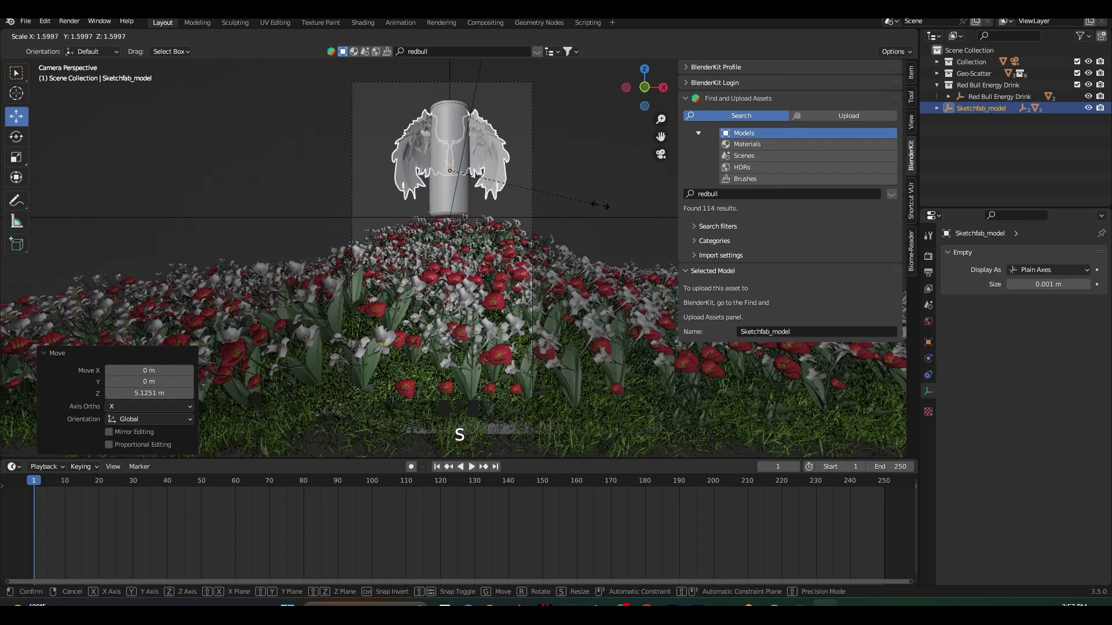
left_click(662, 207)
left_click_drag(449, 130, 448, 140)
Step: Shift the wings along the Y axis behind the can, deselect them and check the composition through the camera
middle_click_drag(448, 140, 320, 250)
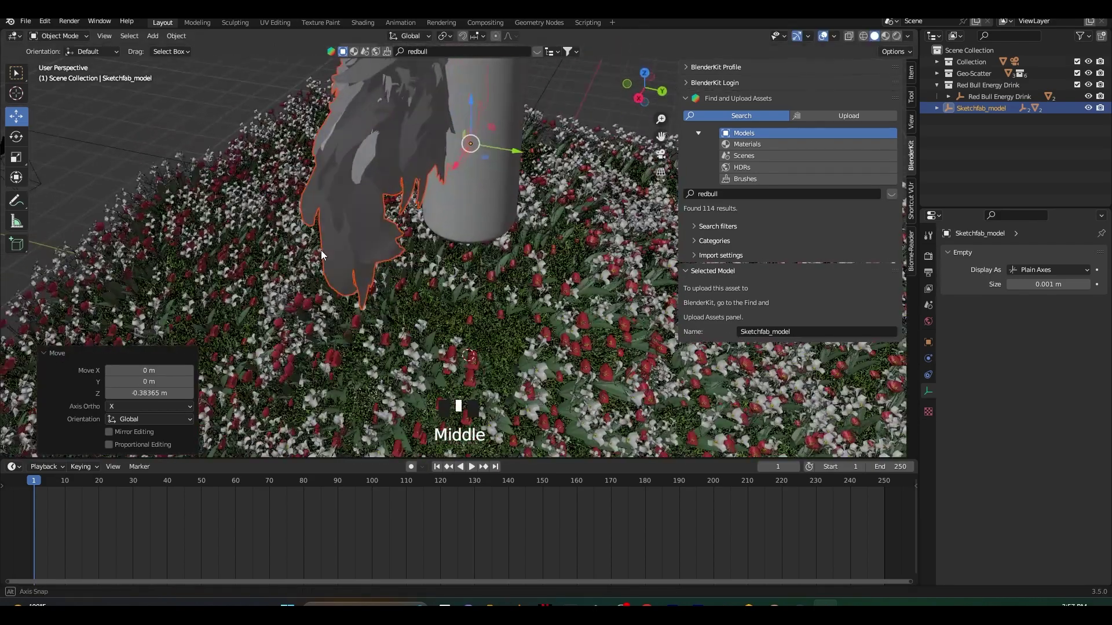
scroll(417, 204, "down", 2)
left_click_drag(514, 172, 539, 182)
middle_click_drag(539, 182, 648, 173)
left_click(269, 107)
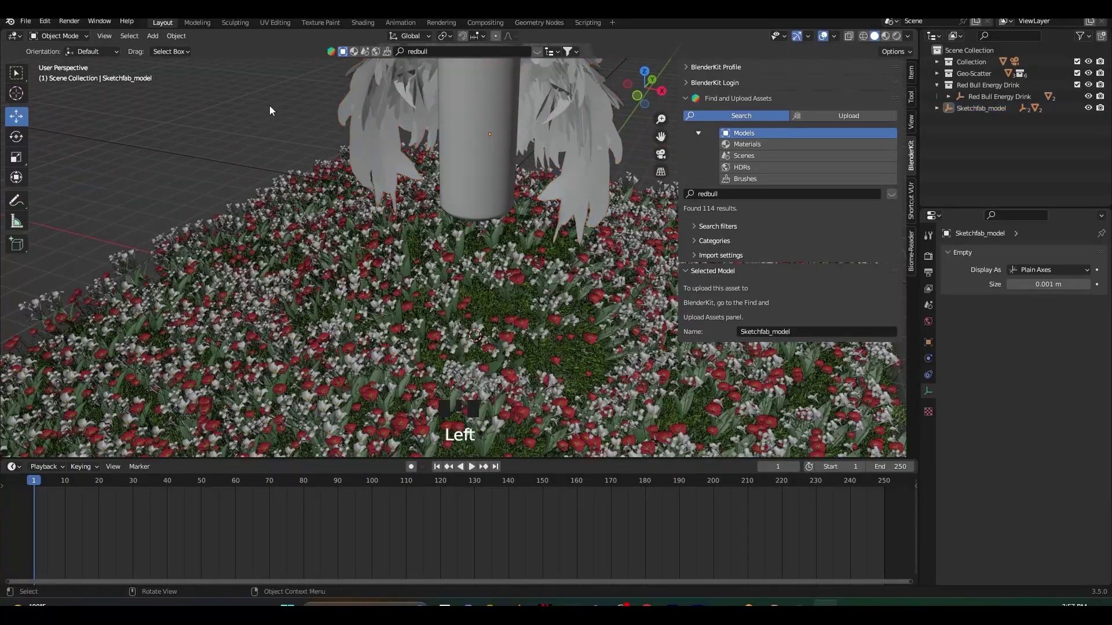
key("KP_0")
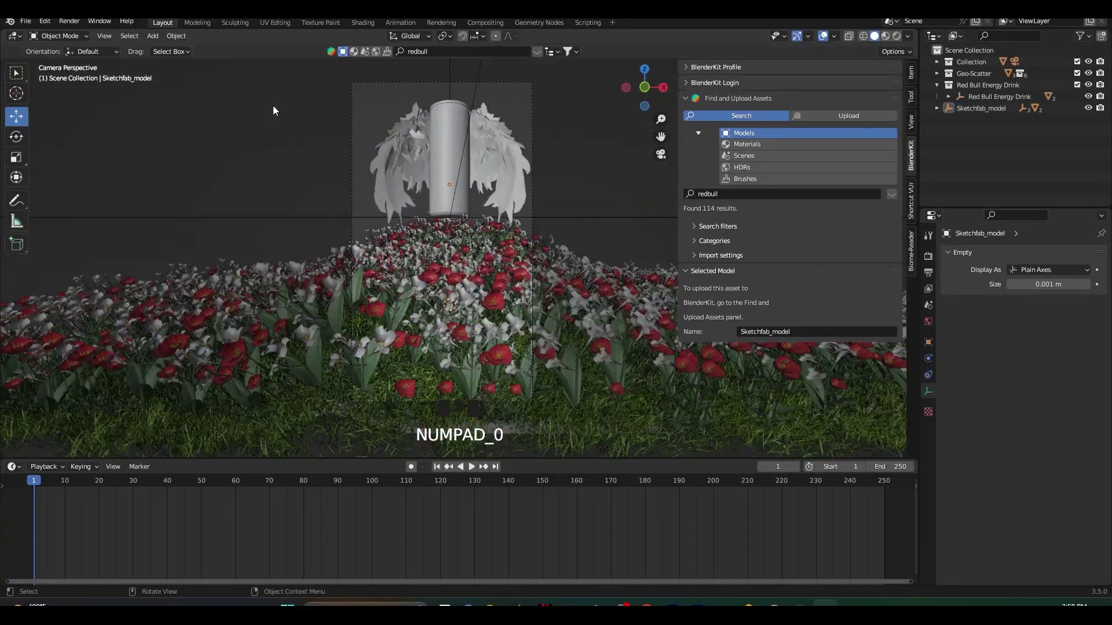
left_click(283, 177)
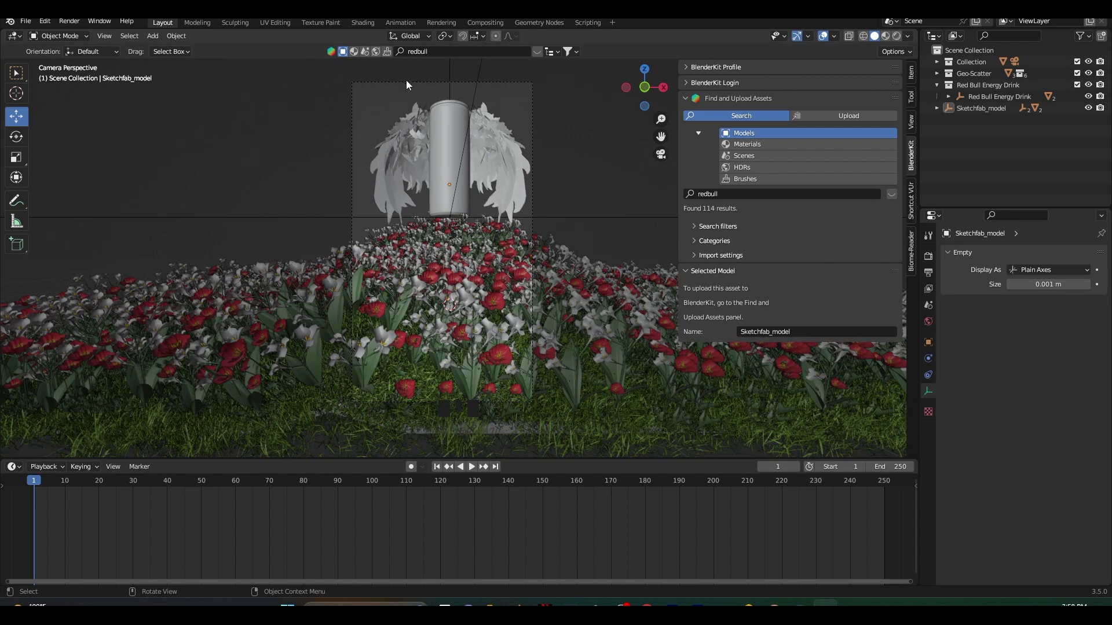
Step: Move the camera about 0.18 m along the global X axis to centre the winged can in the frame
left_click(377, 81)
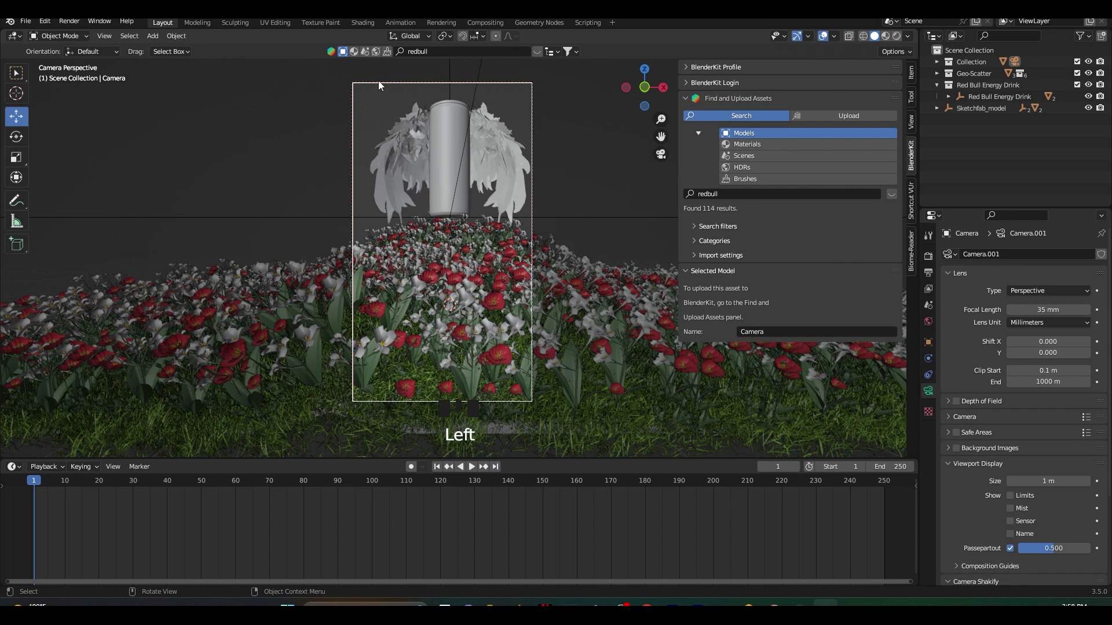
key("g")
key("x")
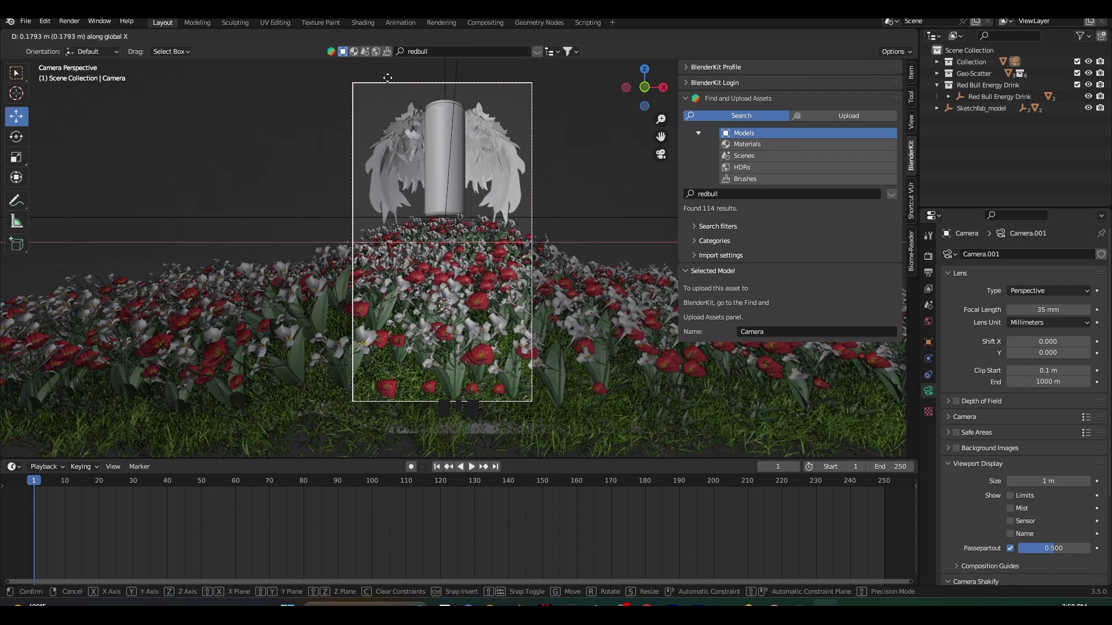
left_click(387, 78)
left_click(210, 134)
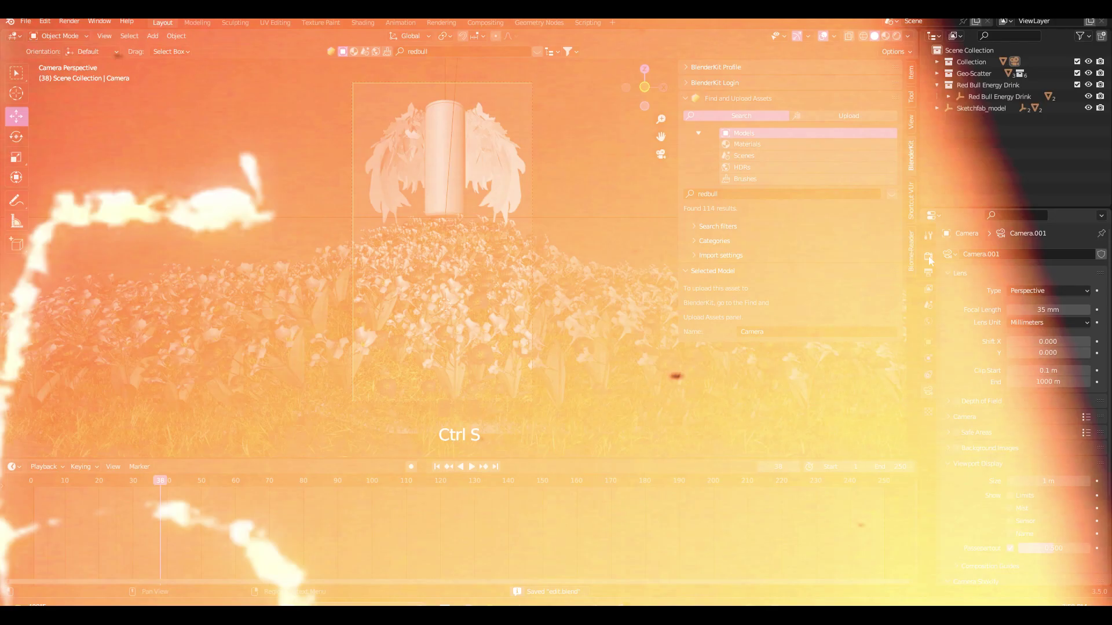
Step: Switch the render engine to Cycles with GPU Compute as the device
left_click(929, 256)
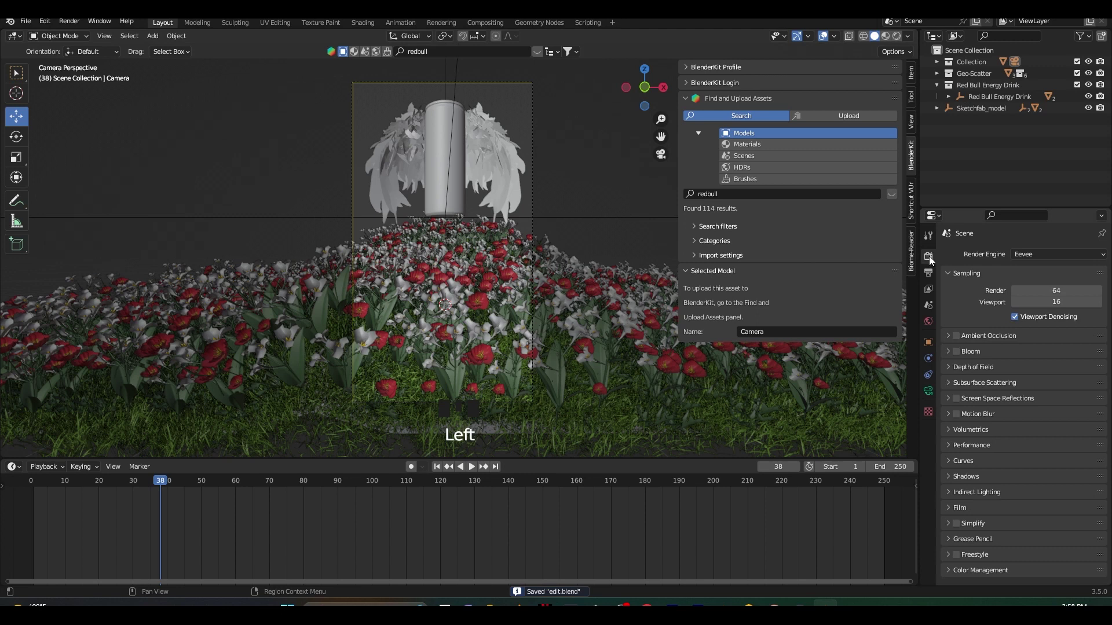
left_click(1038, 253)
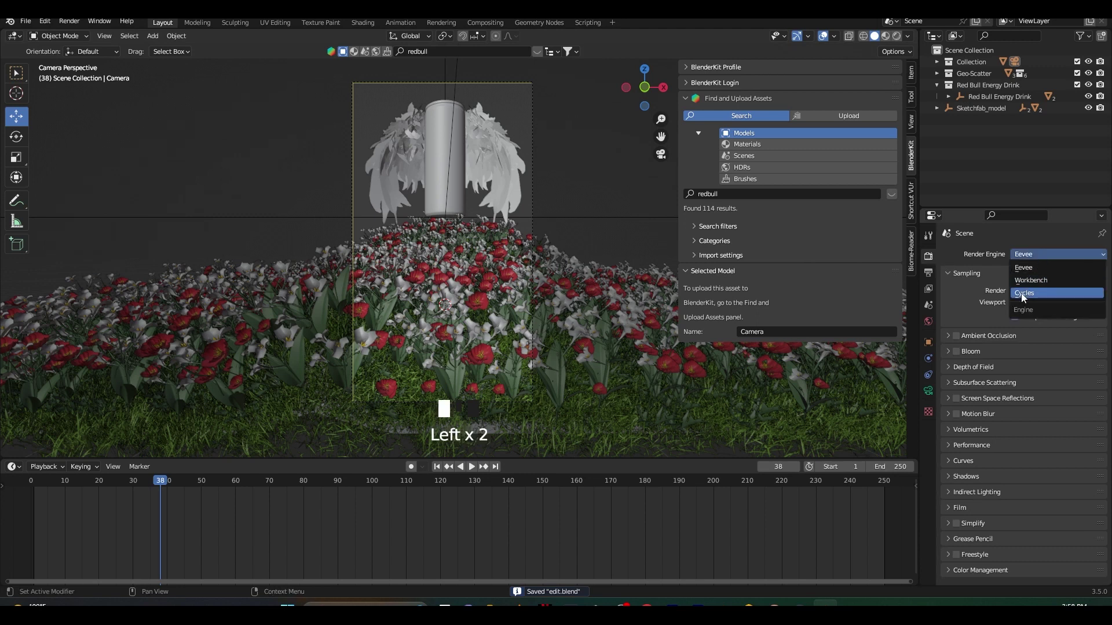
left_click(1024, 293)
left_click(1022, 283)
left_click(1035, 309)
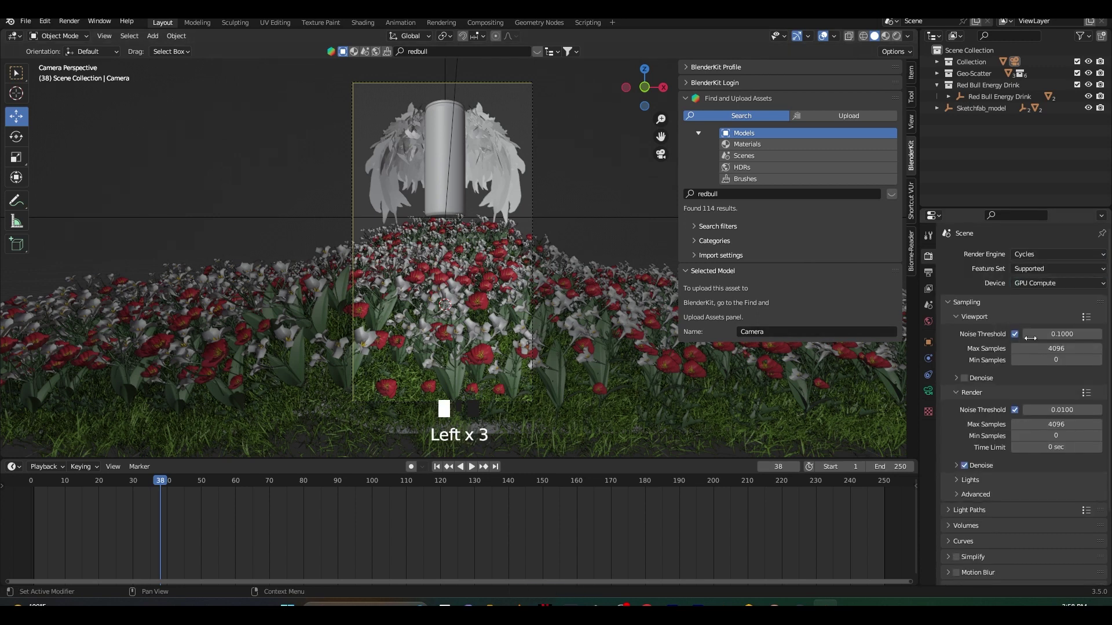
Step: Set the maximum samples to 100 for the viewport and 130 for the final render
left_click(1042, 348)
type("100")
left_click(1029, 424)
type("130")
key("Return")
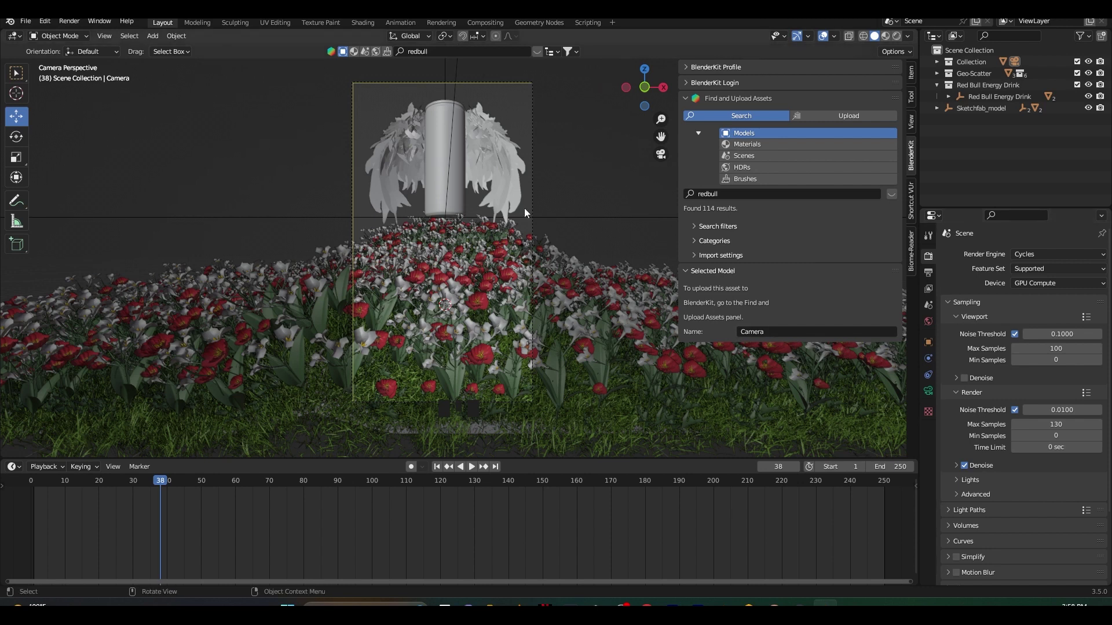
Step: Hide the viewport sidebar, show the scene in rendered shading and enlarge the 3D view by shrinking the timeline
key("n")
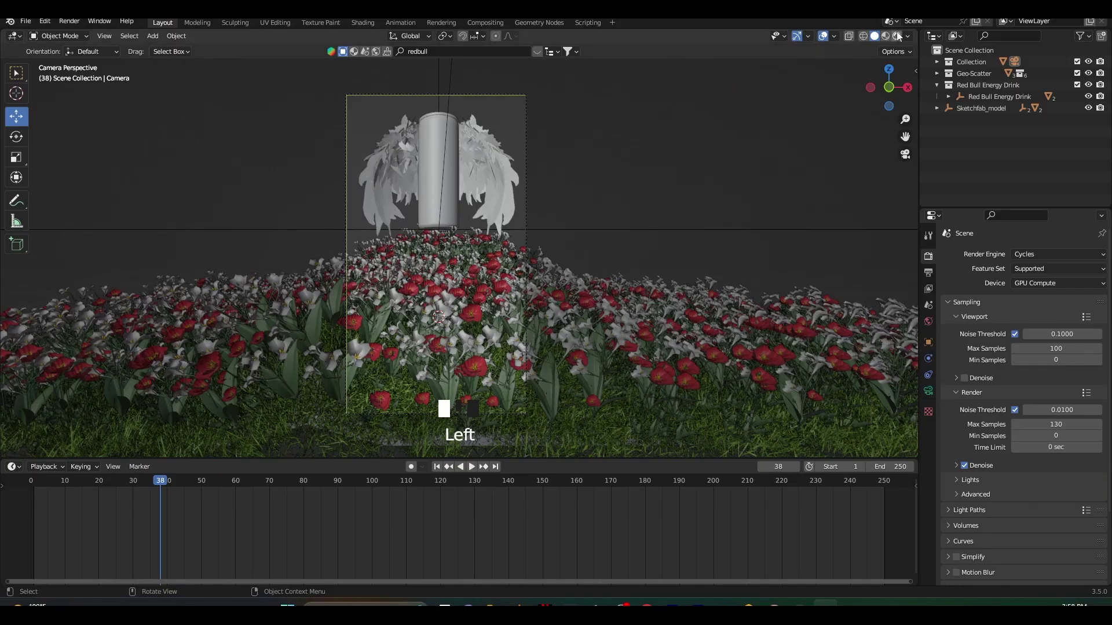
scroll(587, 259, "down", 1)
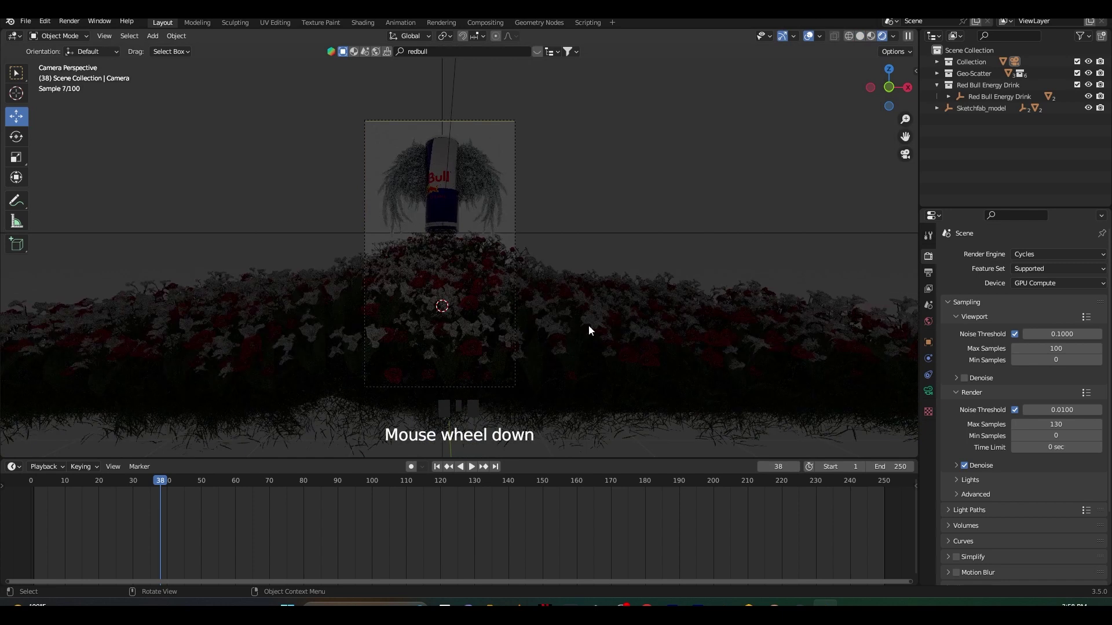
left_click_drag(620, 458, 616, 493)
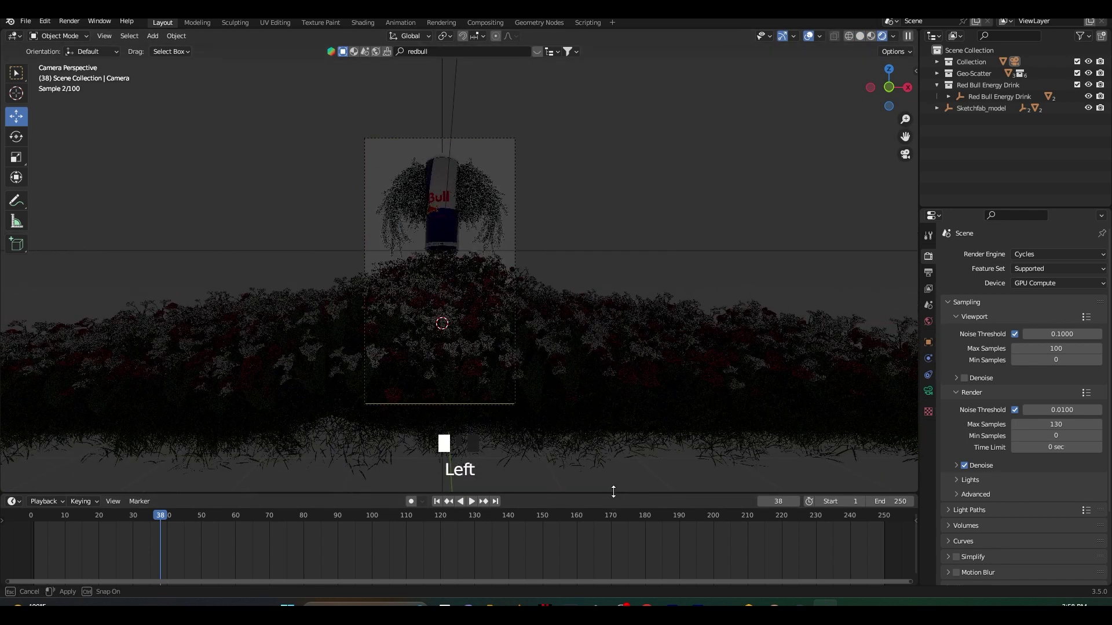
scroll(618, 282, "up", 3)
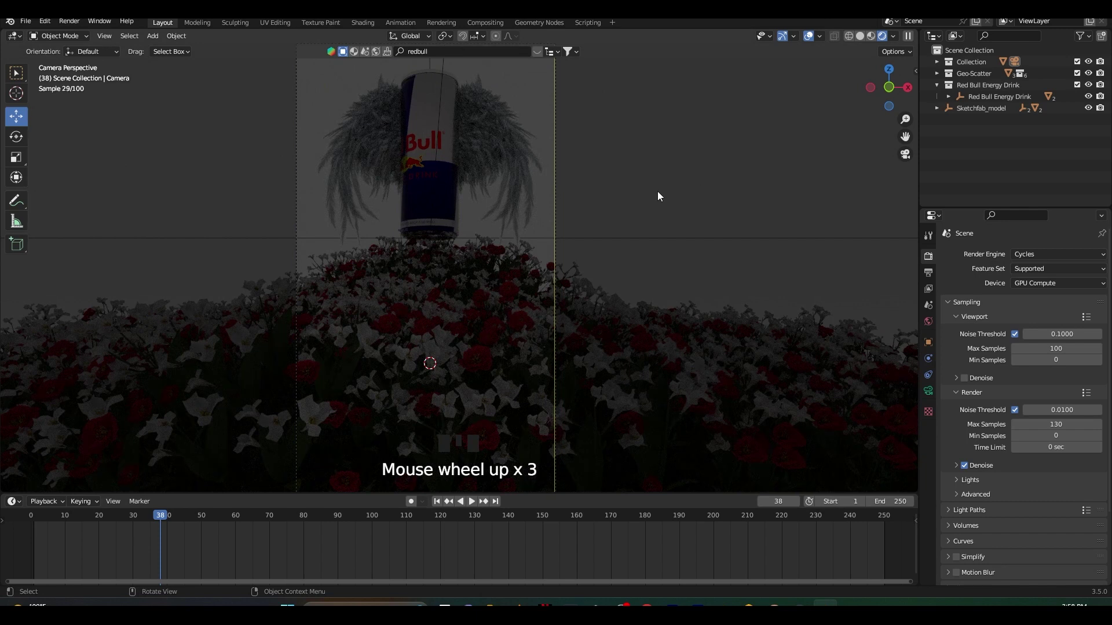
Step: Rotate the can about 61.7° around the Z axis so its logo faces the camera, and deselect it
left_click(450, 189)
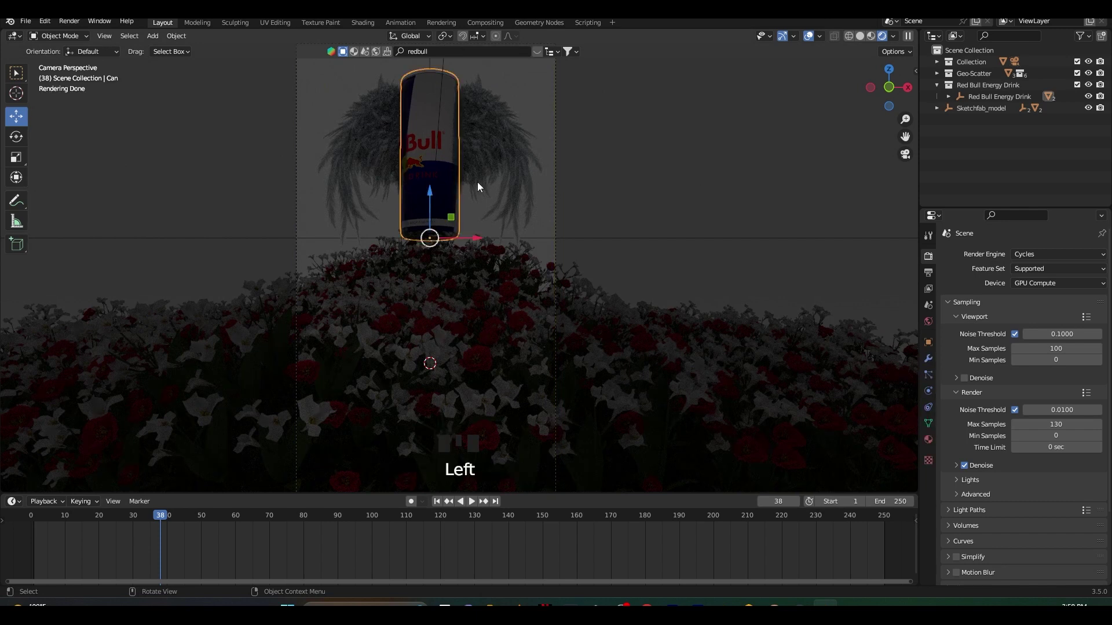
key("r")
key("z")
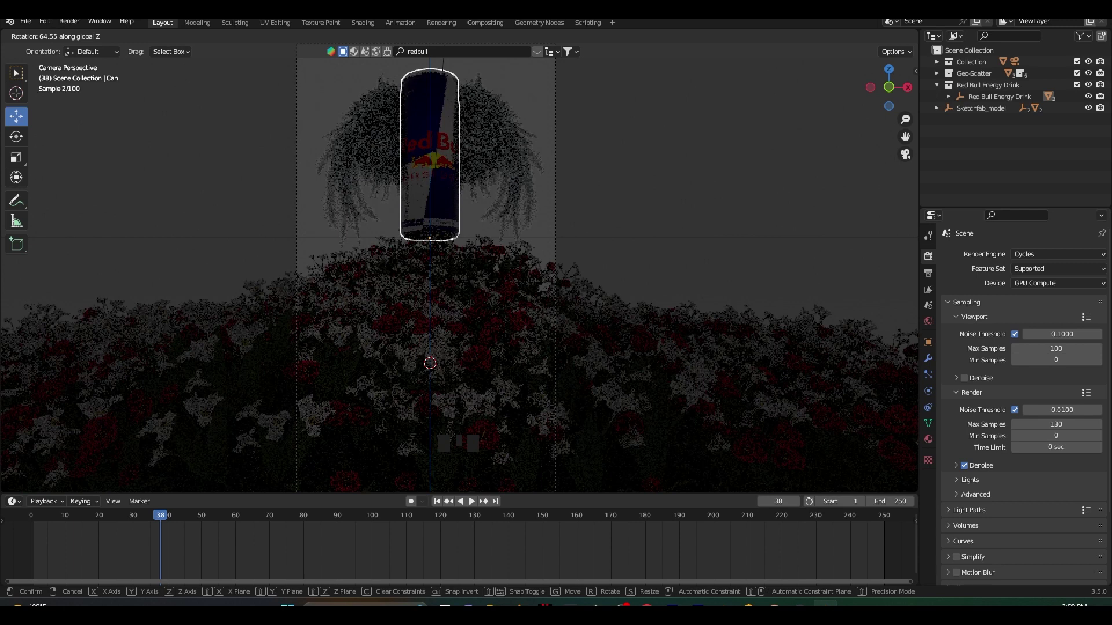
left_click(499, 275)
scroll(734, 127, "down", 2)
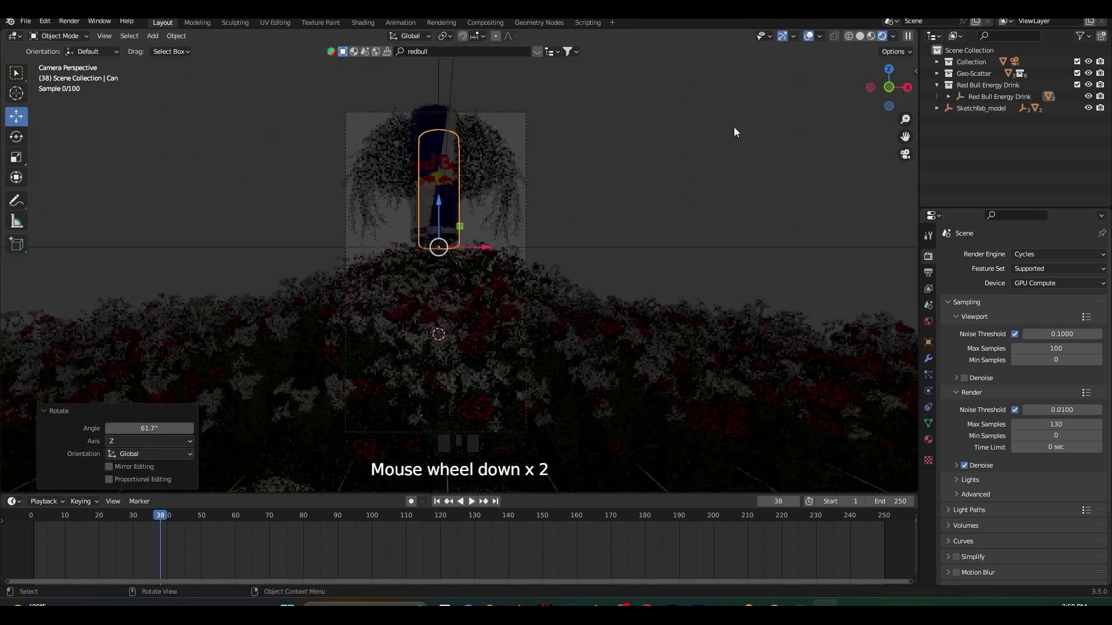
left_click(716, 186)
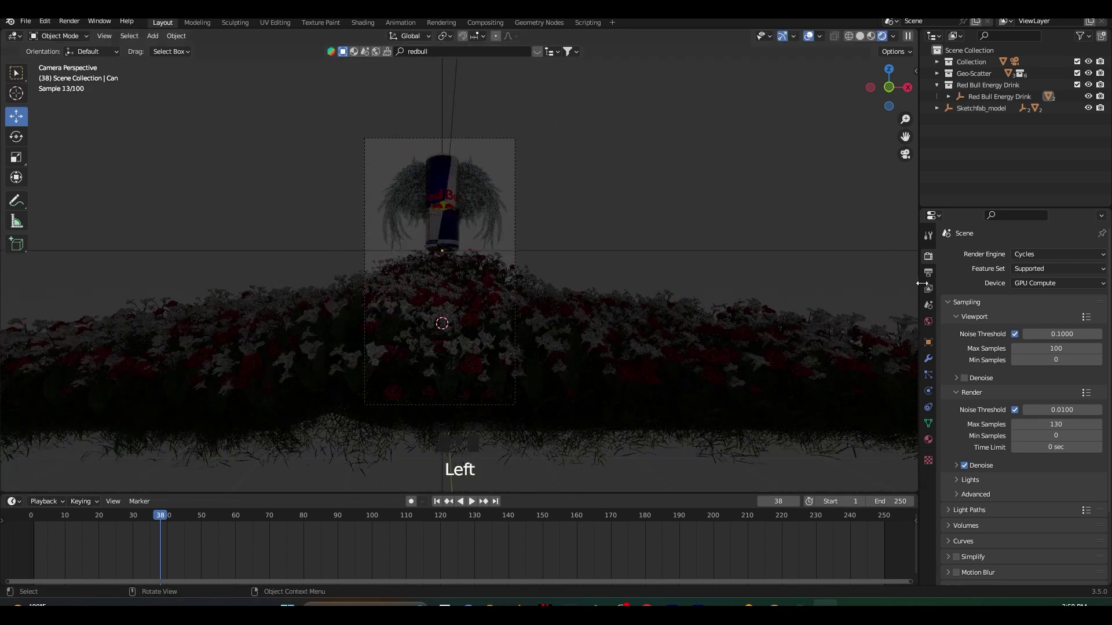
Step: Assign a Sky Texture to the world background's color
left_click(929, 324)
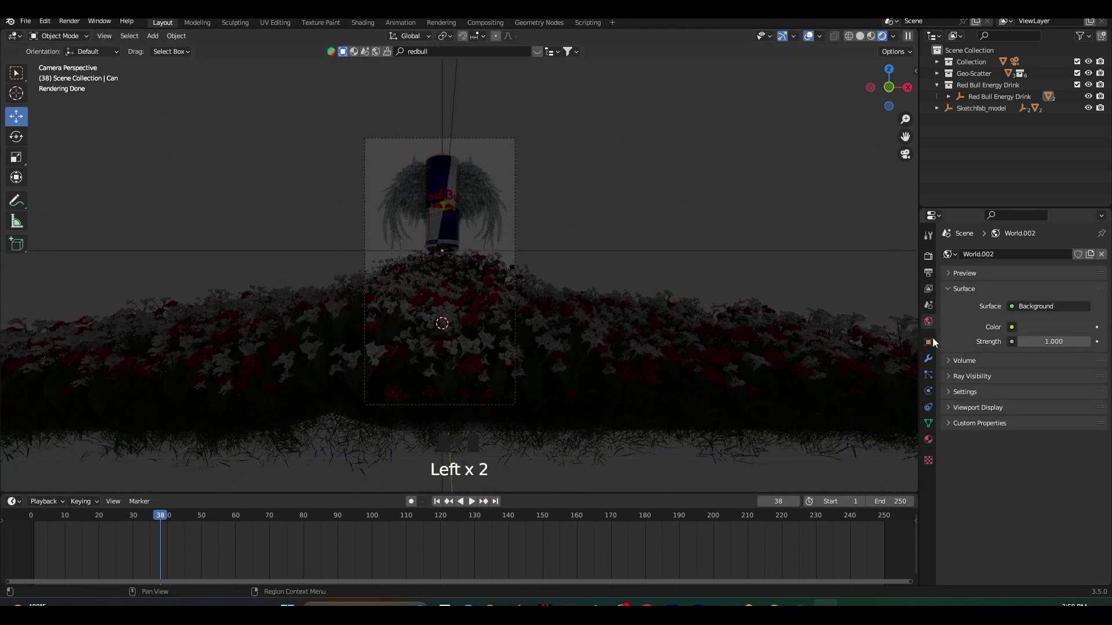
left_click(1012, 328)
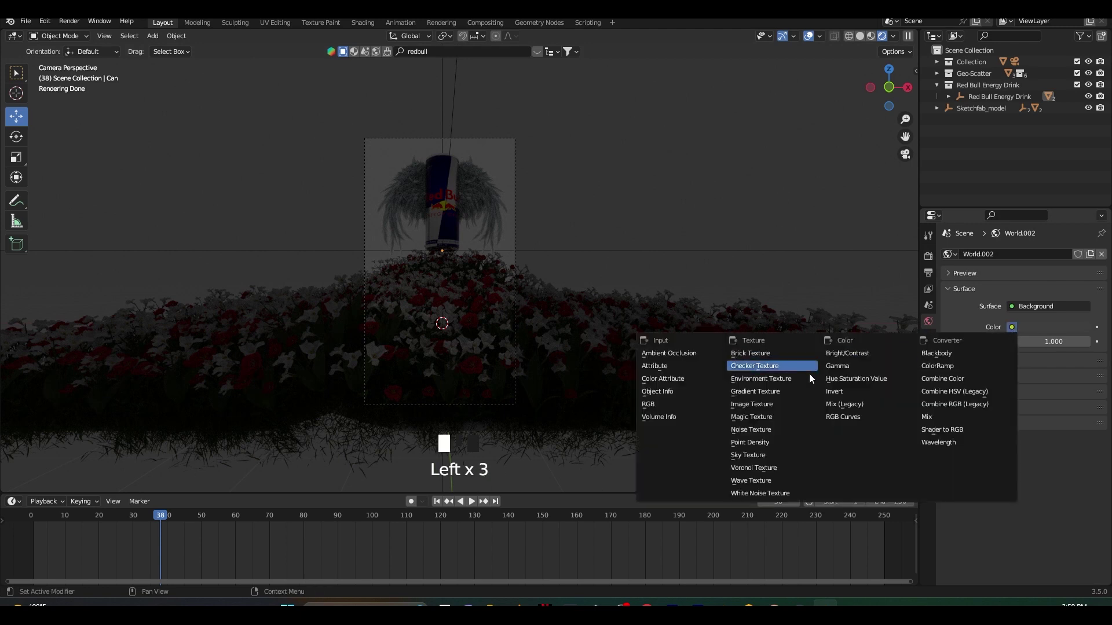
left_click(753, 456)
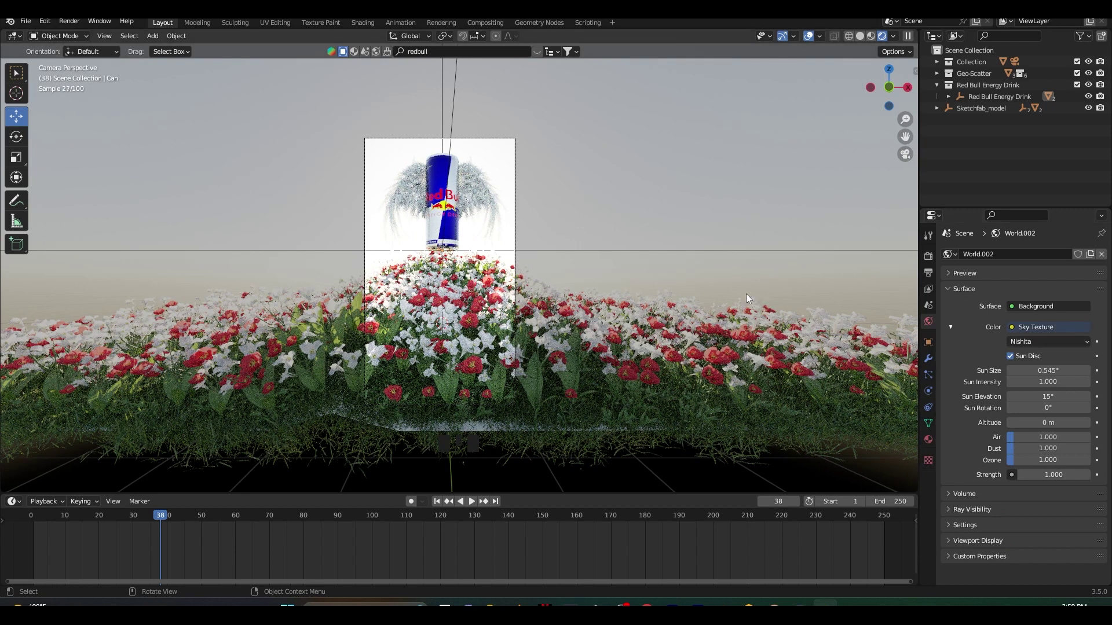
Step: Set the sky's sun intensity to 0.2, strength to 0.3, sun elevation to 37.9° and sun rotation to -15.7°, and inspect the lit flowers
left_click(1048, 381)
left_click_drag(1048, 382, 1043, 382)
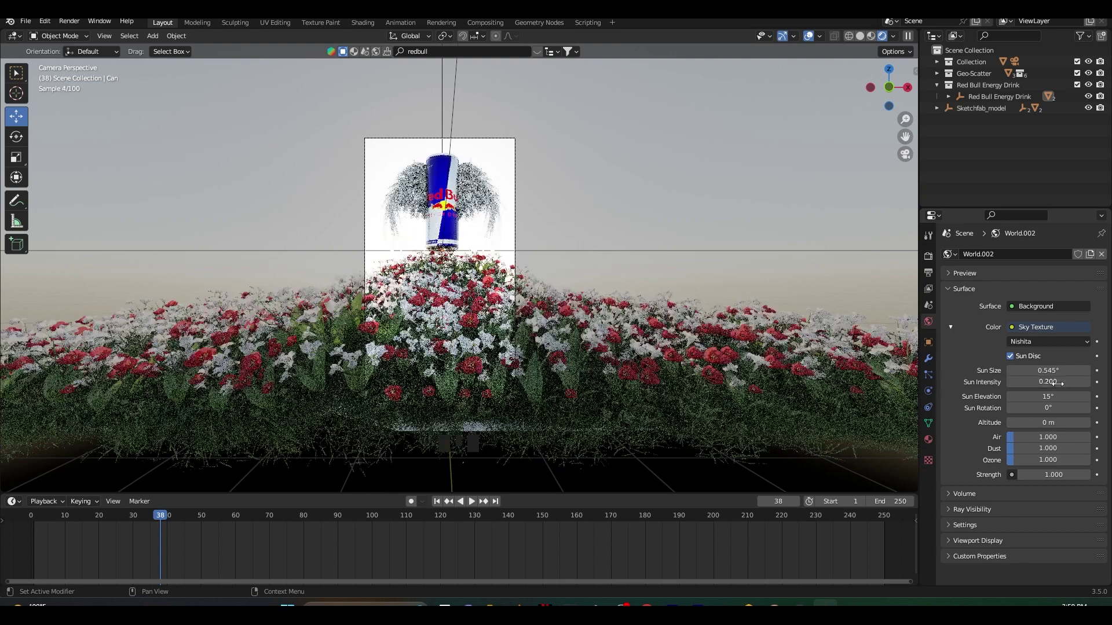
left_click_drag(1049, 474, 1031, 475)
left_click_drag(1049, 396, 1105, 396)
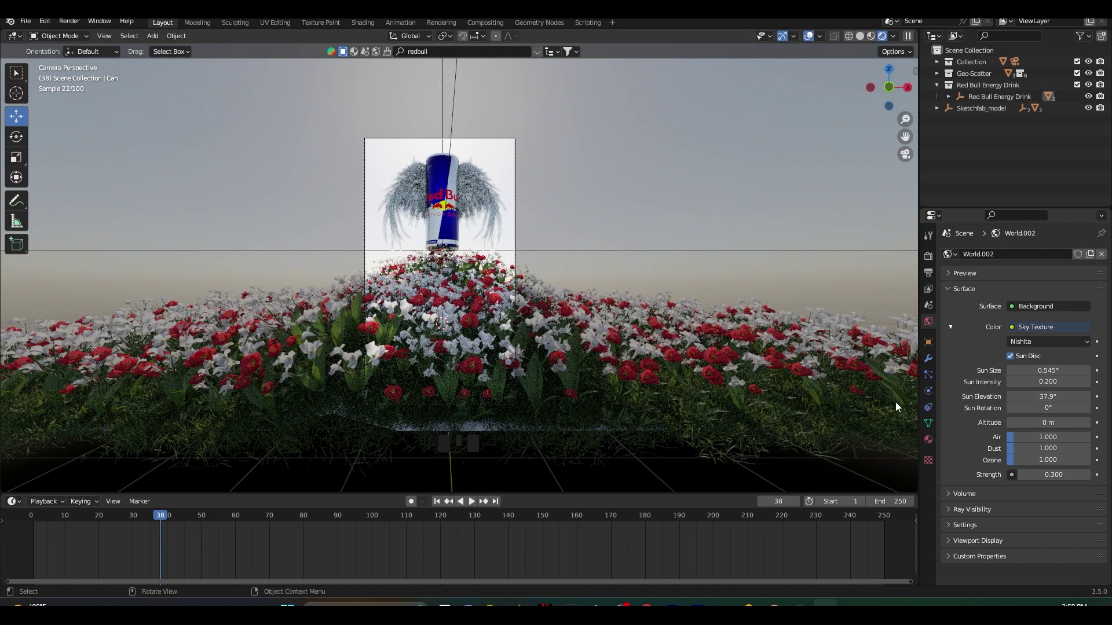
left_click_drag(1043, 408, 1007, 407)
scroll(569, 398, "up", 4)
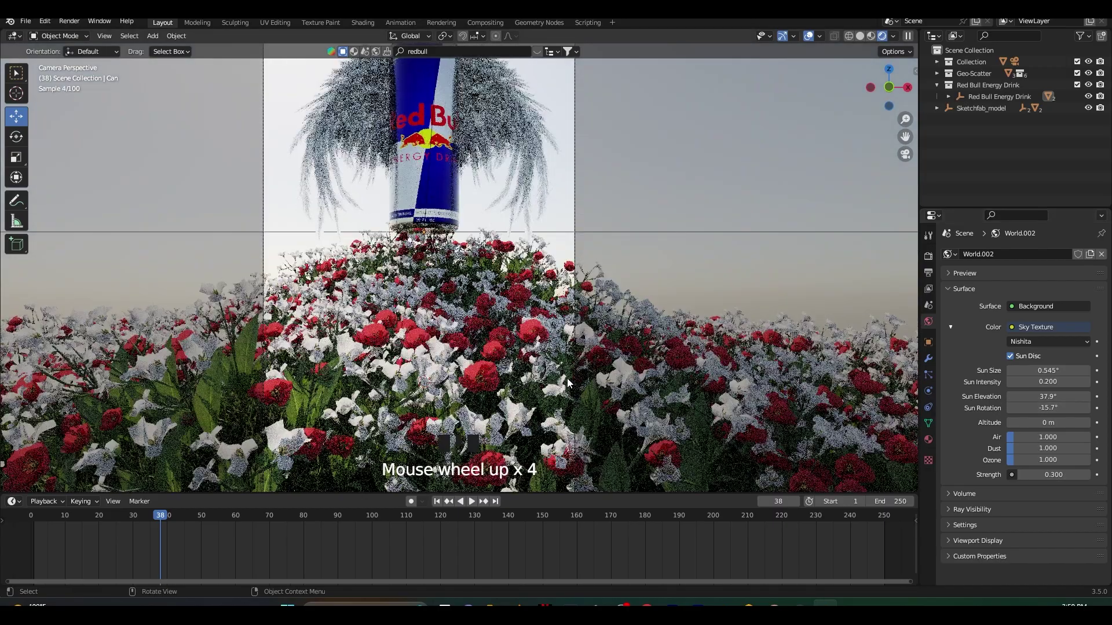
scroll(569, 394, "up", 3)
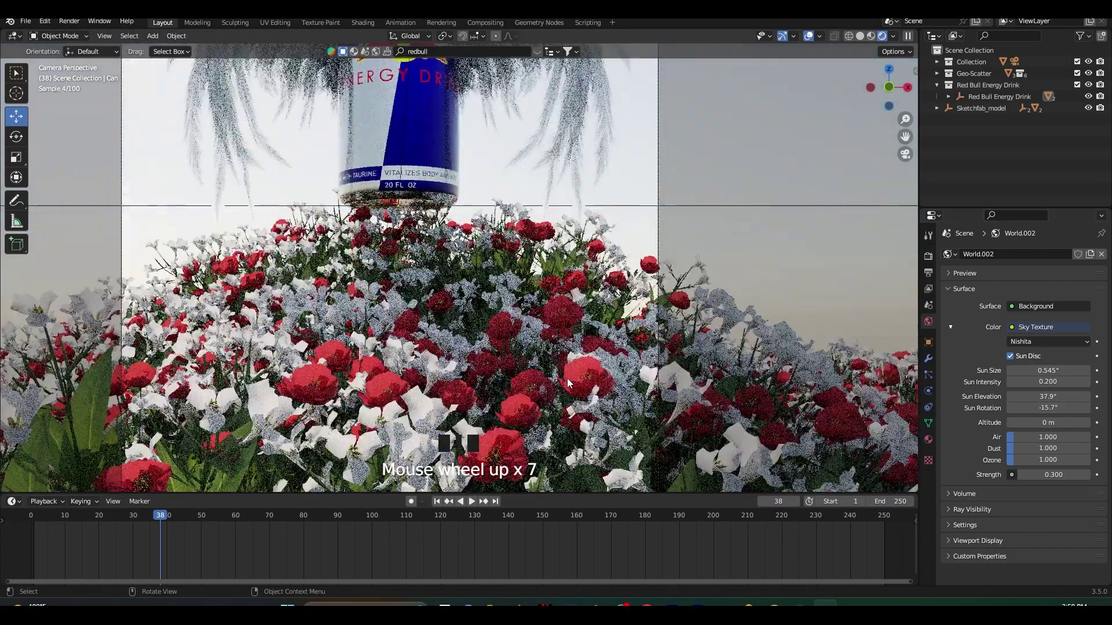
Step: Set the density of the Paperwhite scatter system to 200
scroll(567, 382, "down", 4)
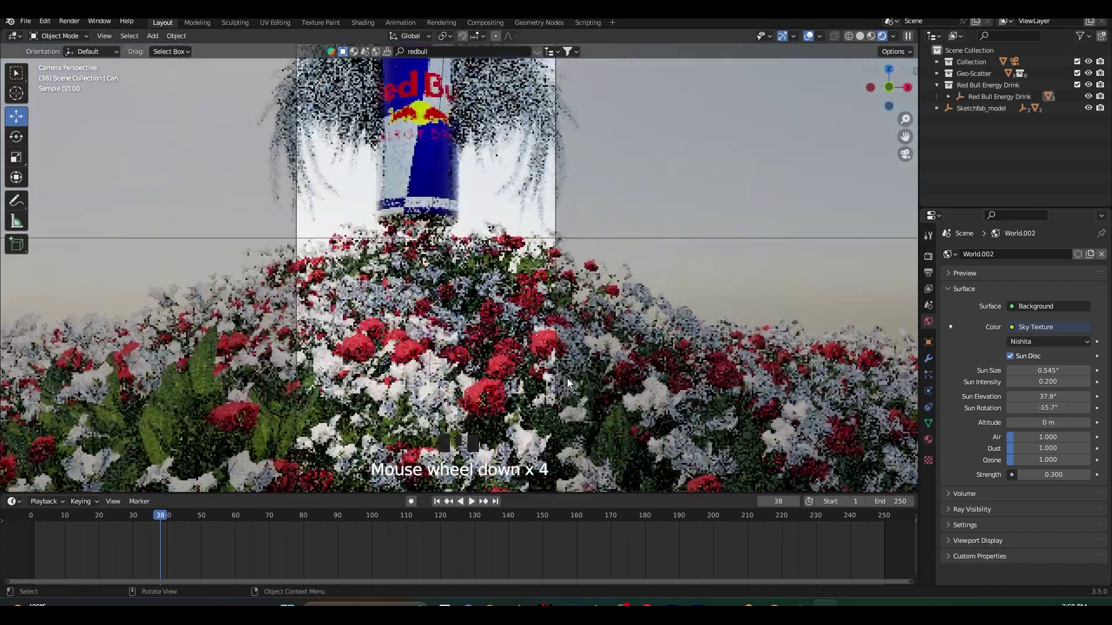
scroll(646, 252, "down", 2)
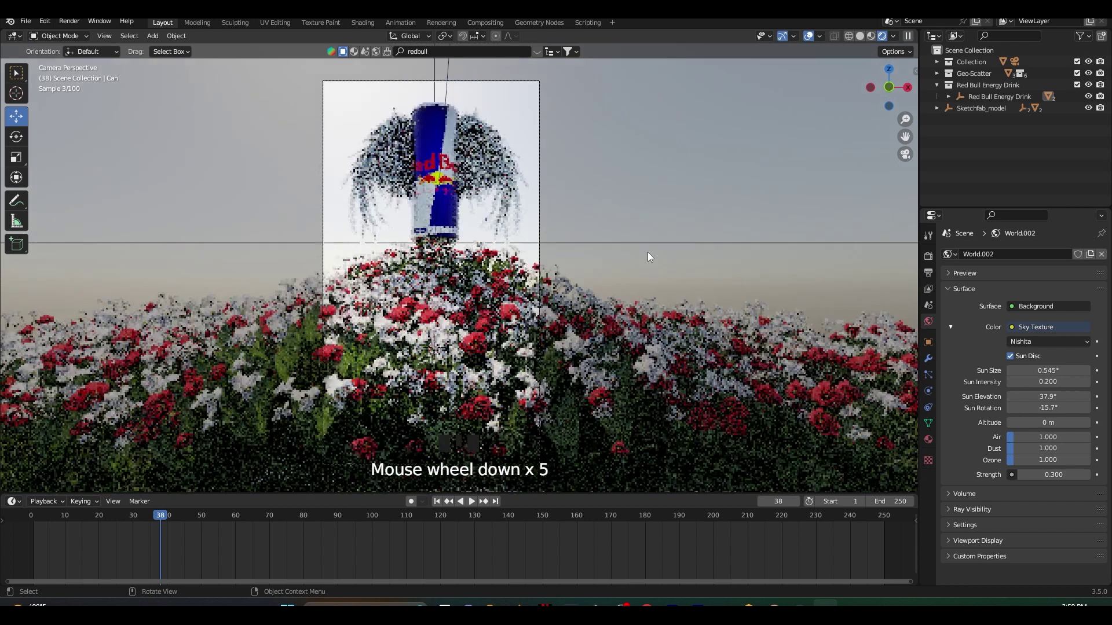
key("n")
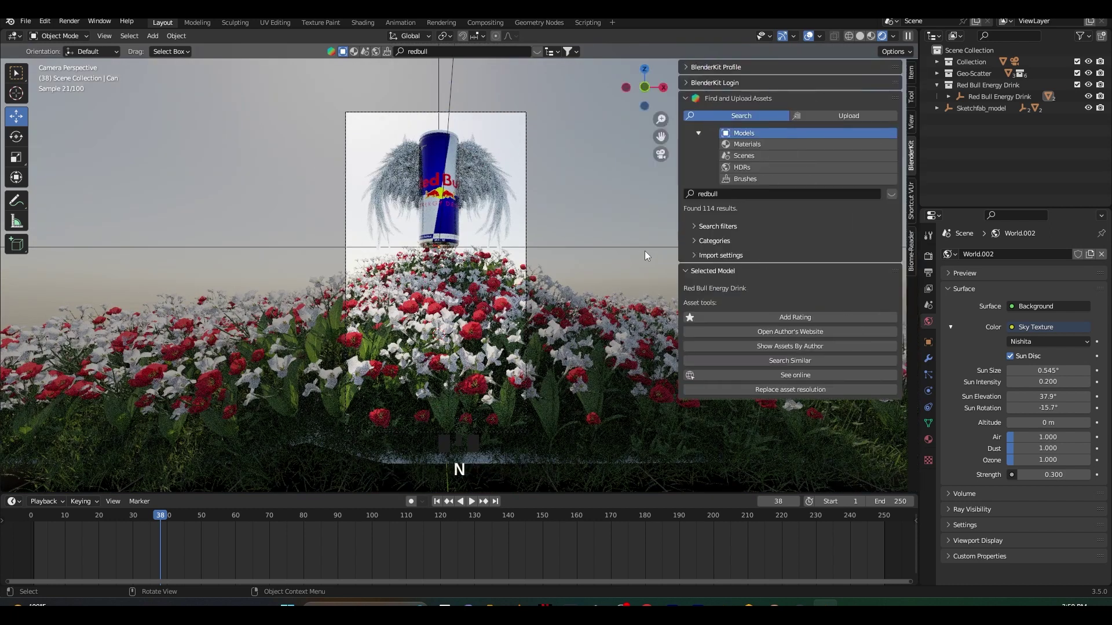
left_click(911, 255)
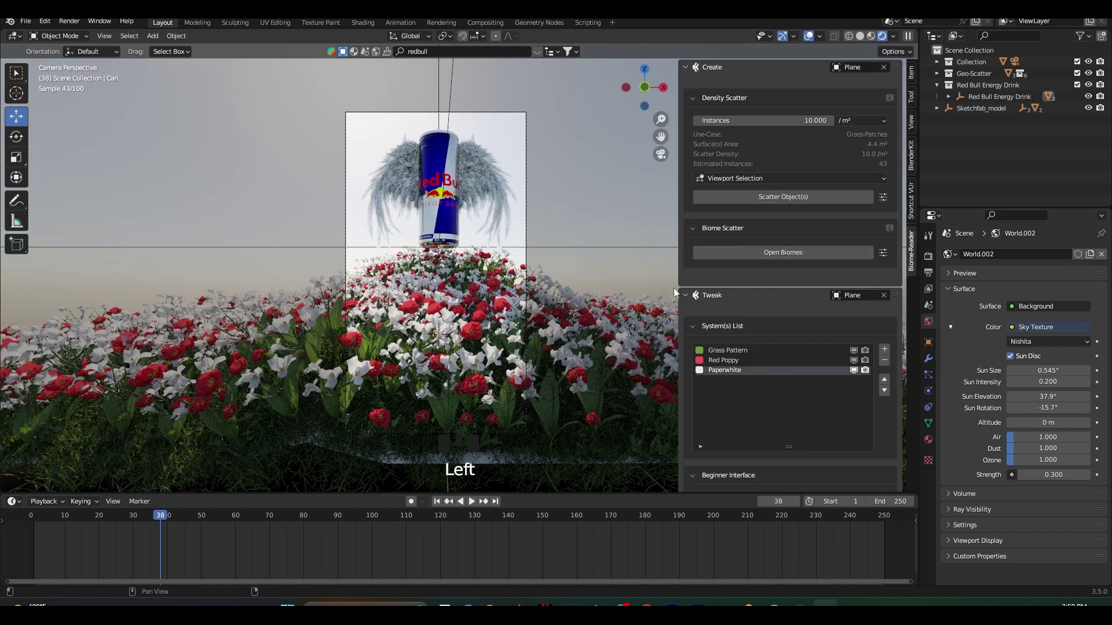
scroll(732, 373, "down", 7)
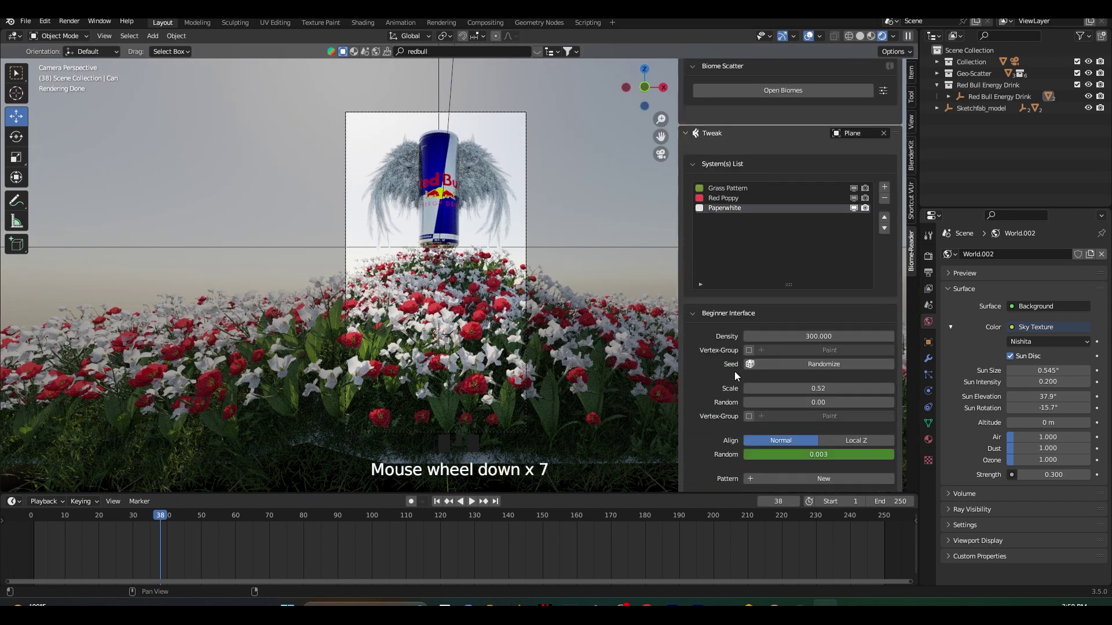
left_click(804, 335)
type("200")
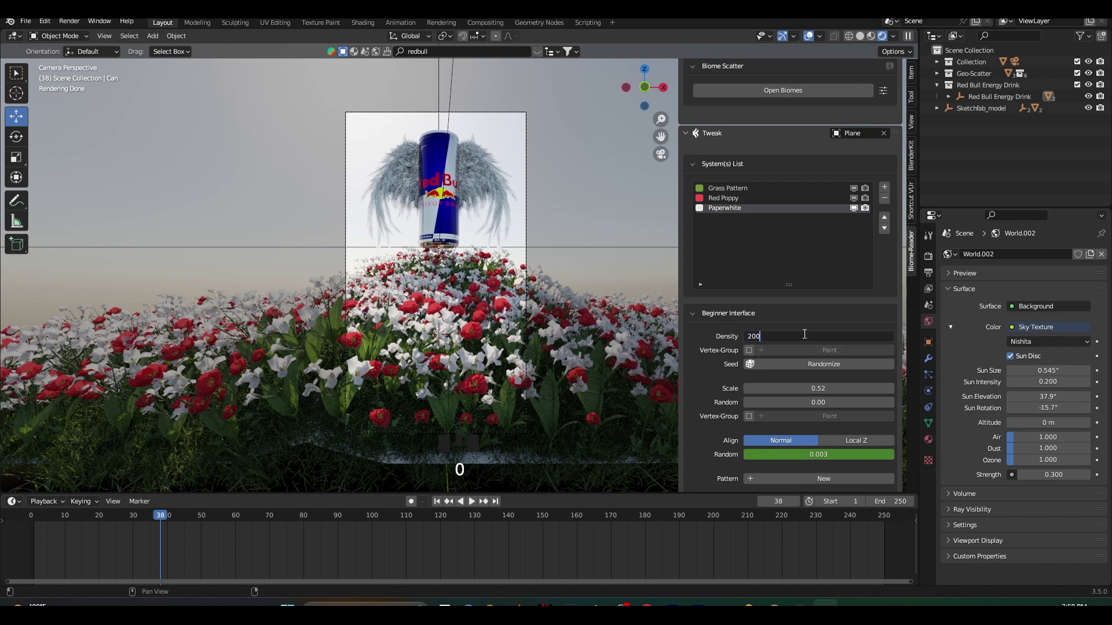
key("Return")
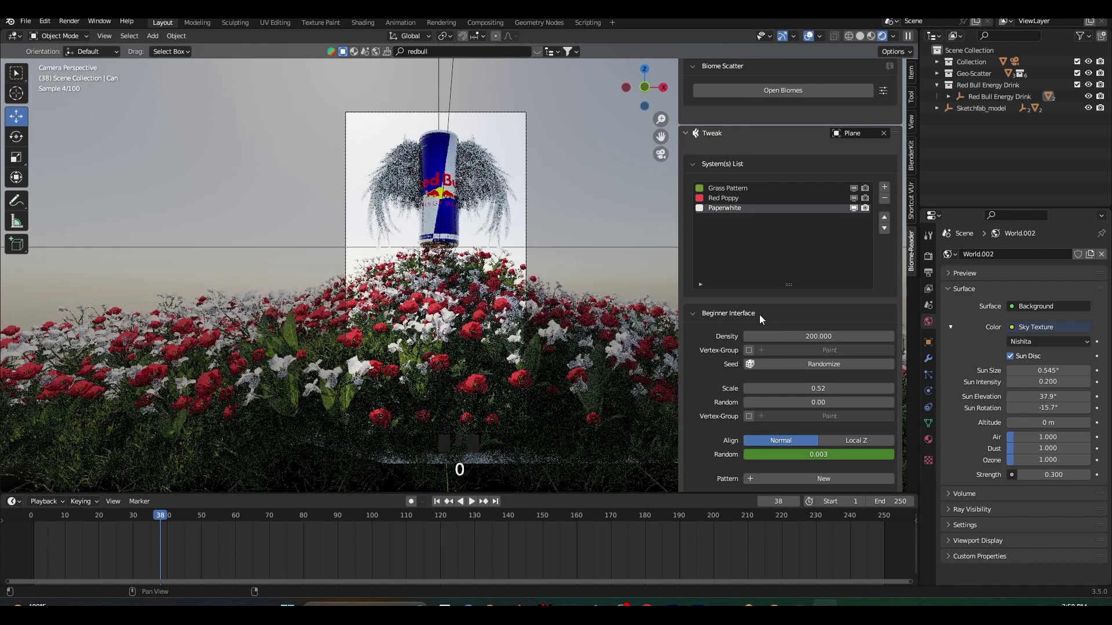
Step: Set the density of the Red Poppy scatter system to 300
left_click(734, 199)
double_click(799, 336)
type("300")
key("Return")
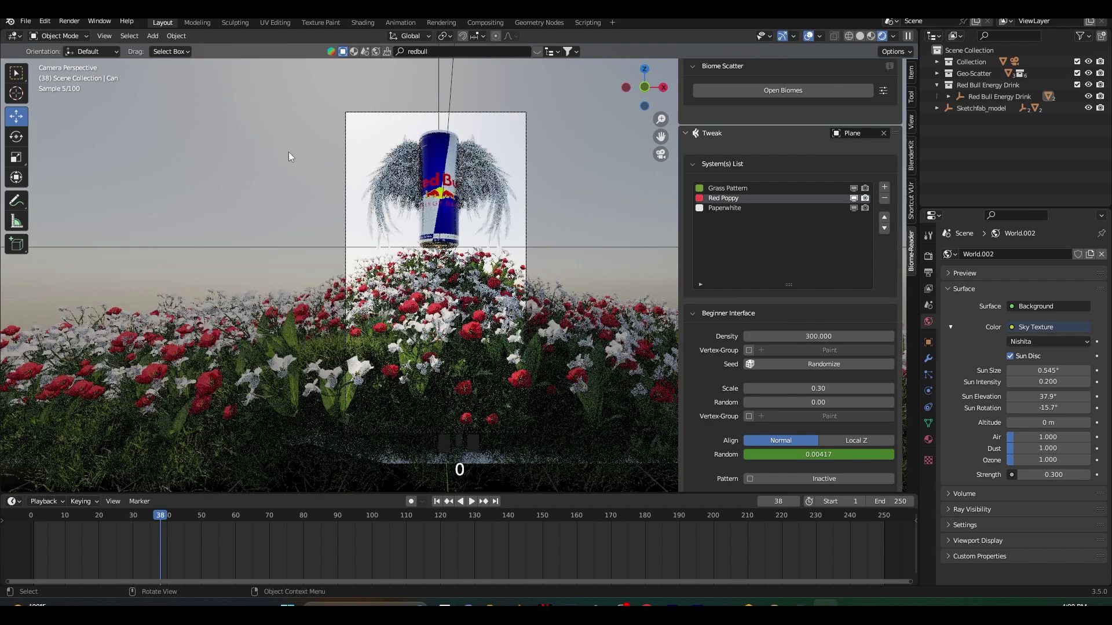
left_click(202, 199)
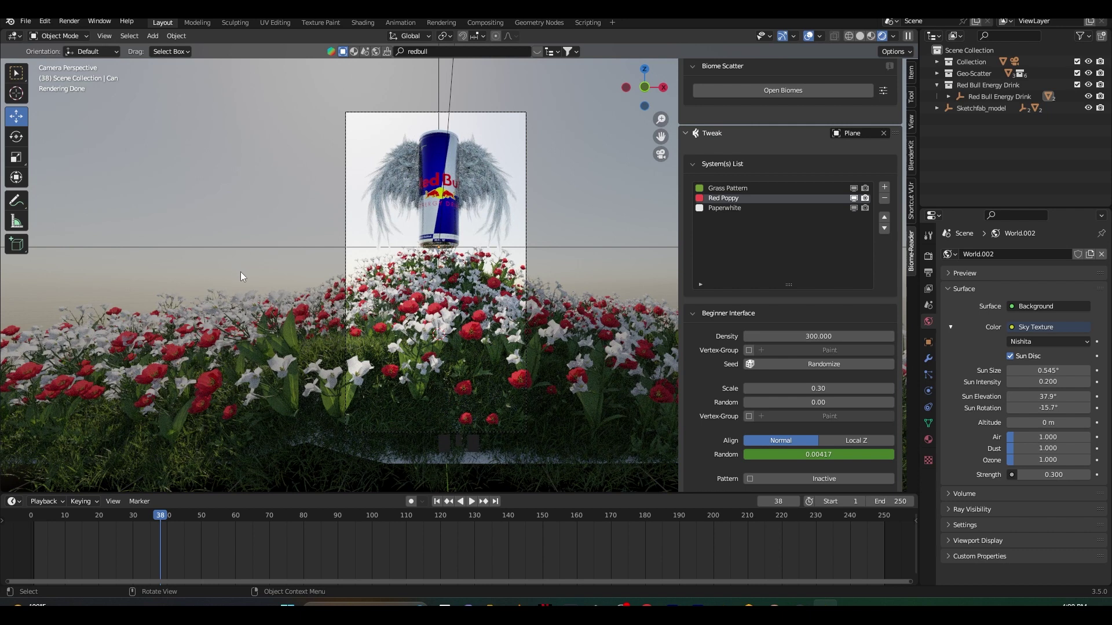
Step: Hide the viewport overlays and gizmos, and inspect the rendered flowers beneath the can
left_click(808, 36)
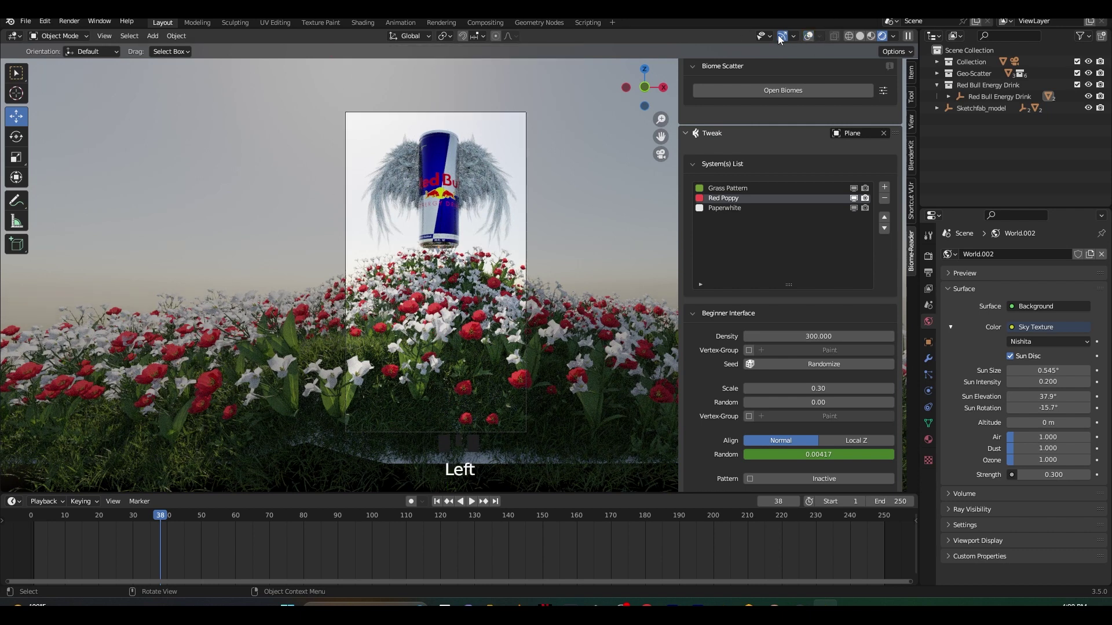
left_click(781, 36)
scroll(659, 130, "up", 5)
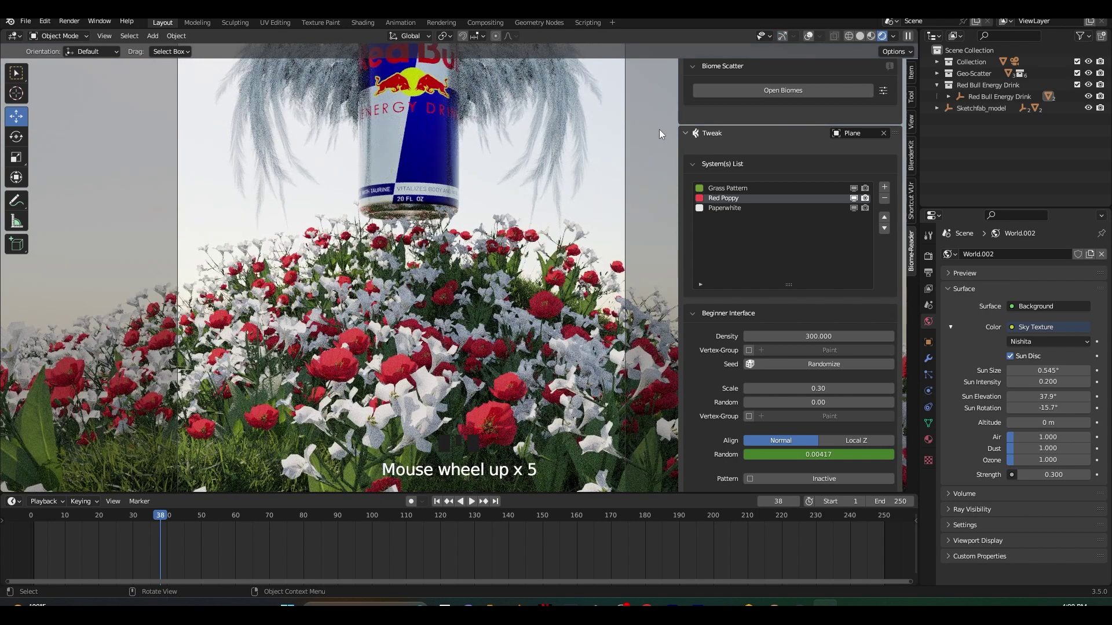
scroll(659, 130, "down", 4)
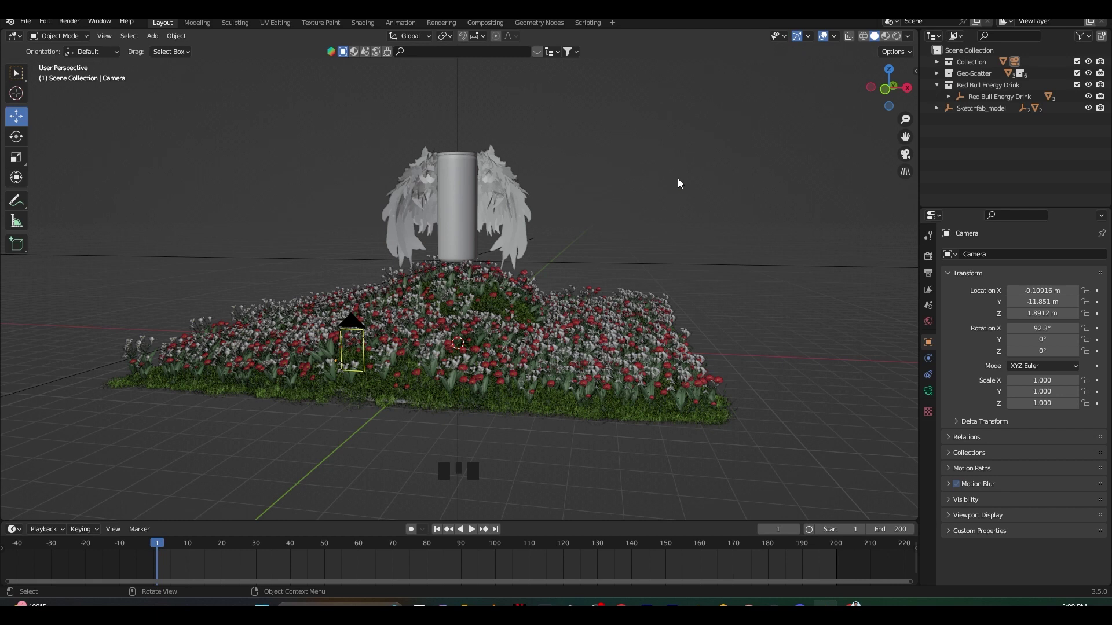
Step: Search the BlenderKit models for "butterfly" and add the Butterfly (Rigged) model to the scene
left_click(424, 52)
type("butterfly")
key("Return")
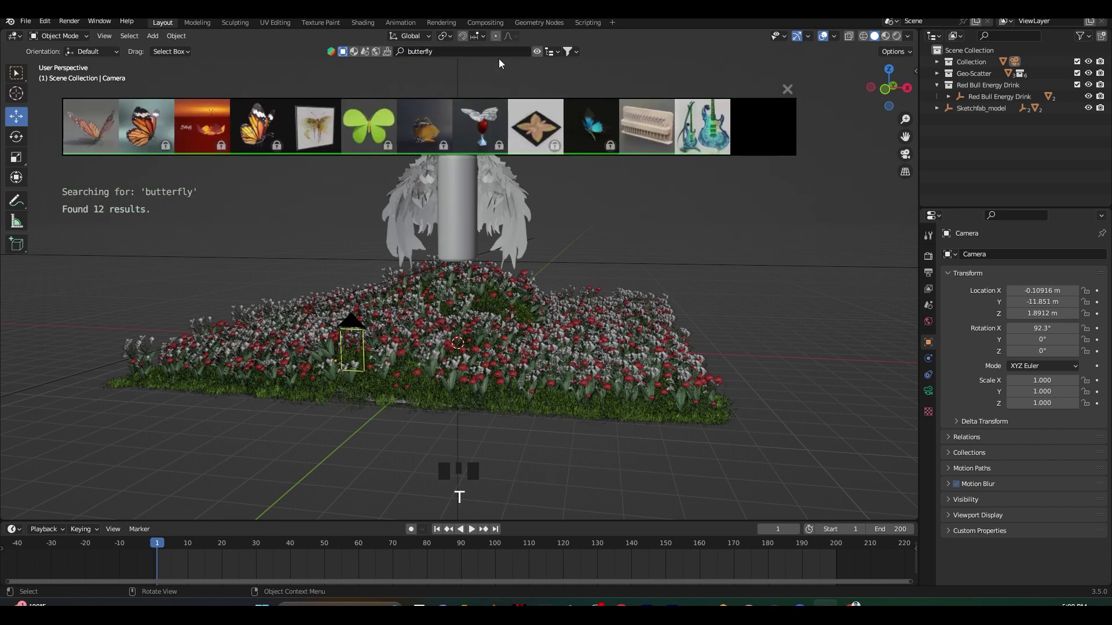
mouse_move(220, 144)
mouse_move(94, 141)
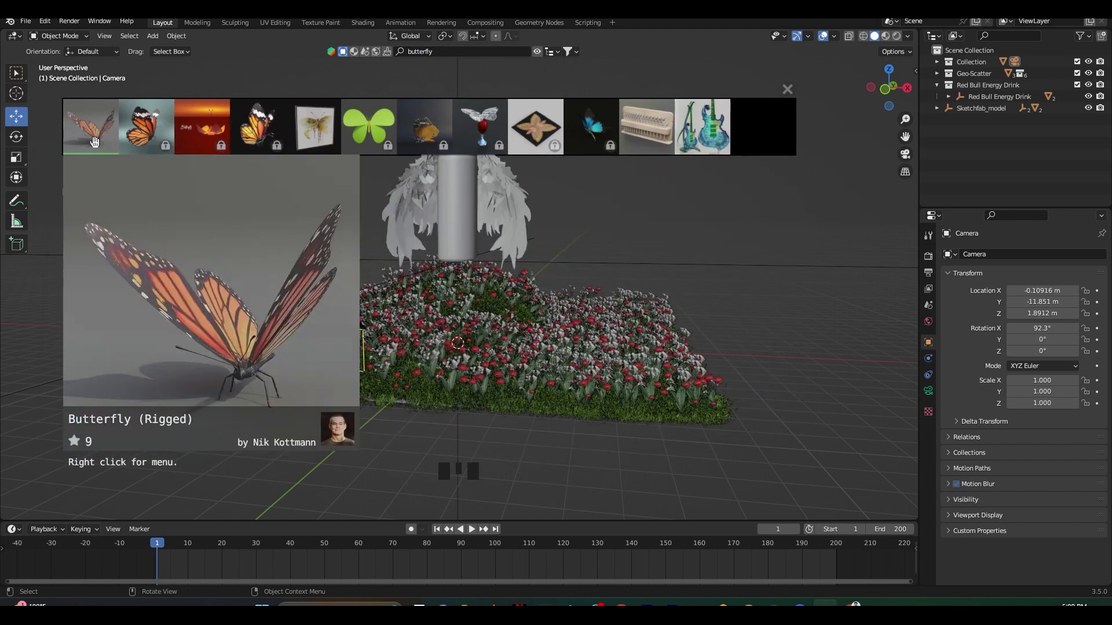
left_click_drag(94, 141, 351, 356)
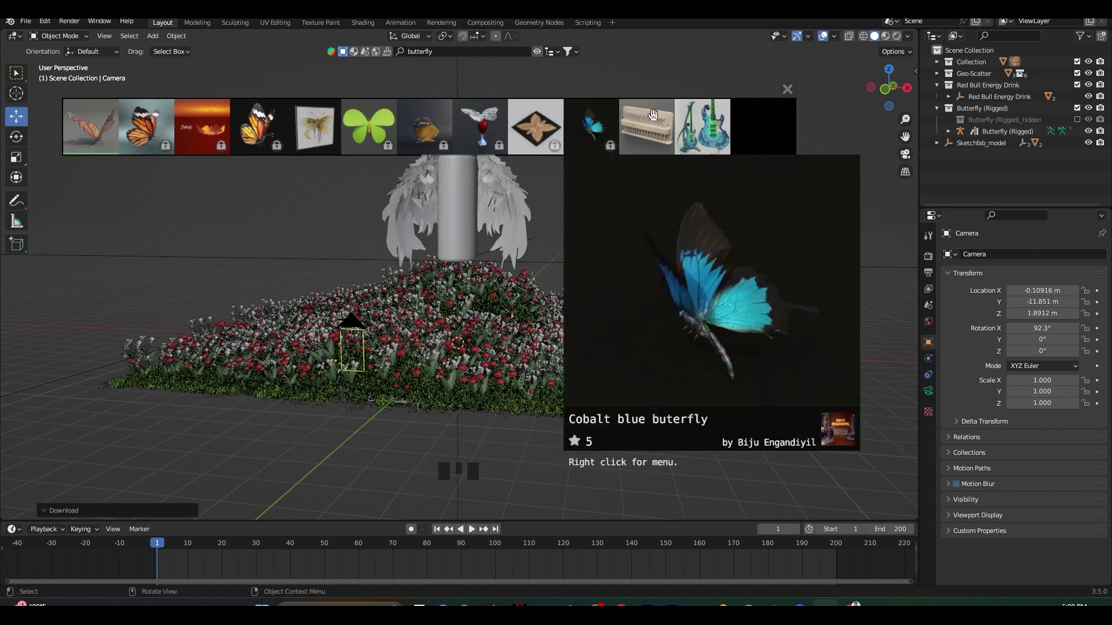
left_click(787, 90)
Step: Scale the rigged butterfly up uniformly to about 31.1
left_click(989, 131)
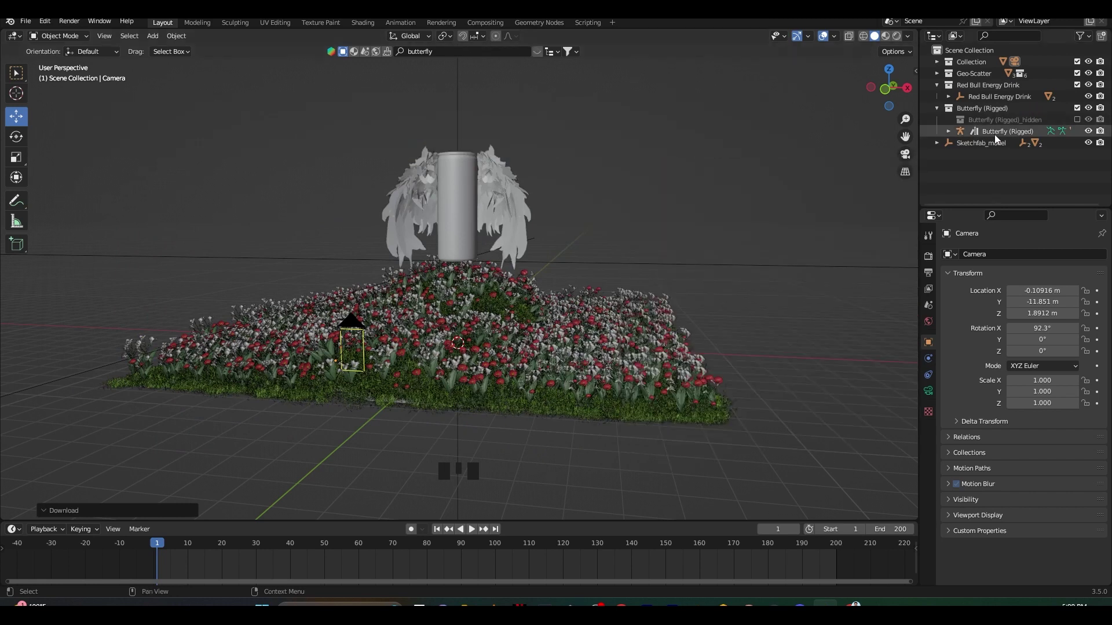
key("s")
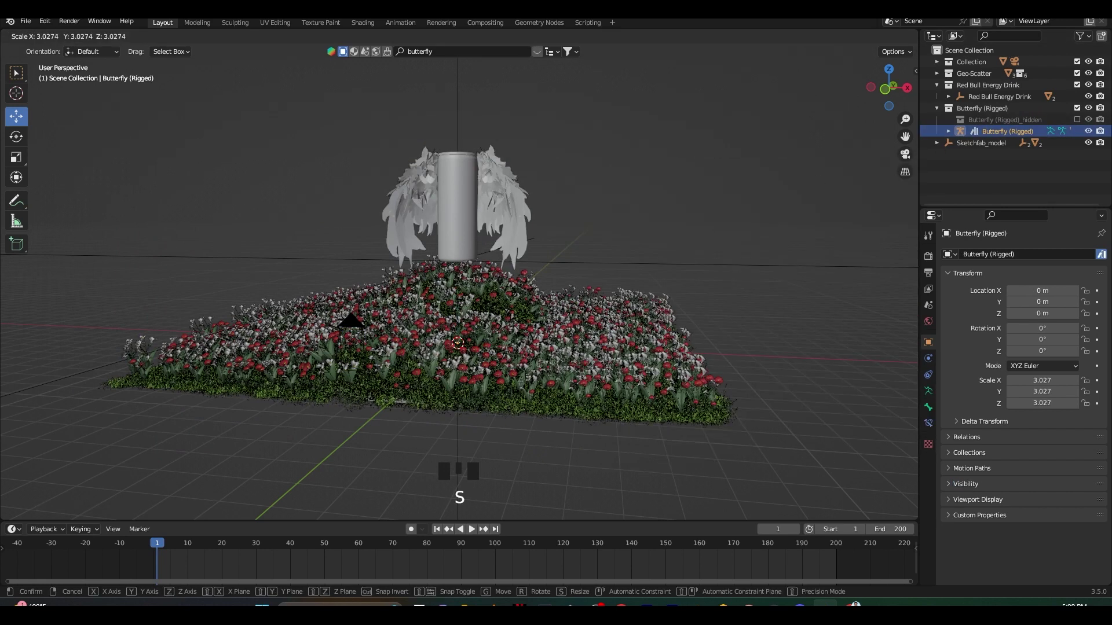
left_click(128, 411)
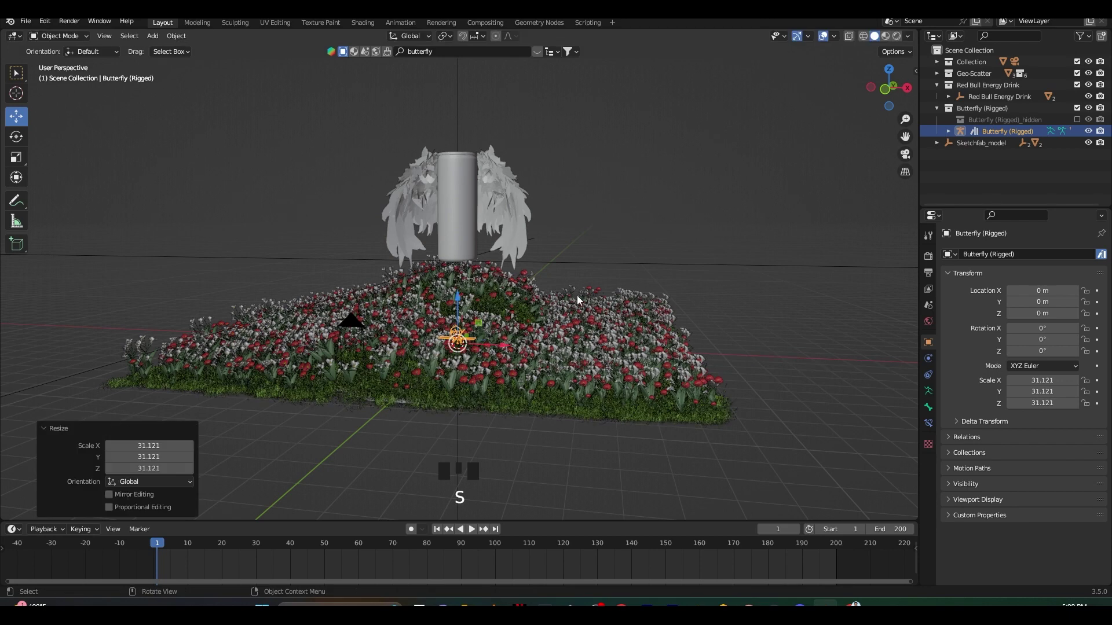
Step: Move the butterfly out beside the flower field, to about X 14.06 m, Y -1.94 m and Z 5.33 m
left_click_drag(458, 307, 465, 175)
left_click_drag(507, 212, 883, 200)
middle_click_drag(765, 275, 707, 322)
scroll(708, 323, "down", 2)
left_click_drag(688, 394, 649, 406)
middle_click_drag(692, 391, 655, 361)
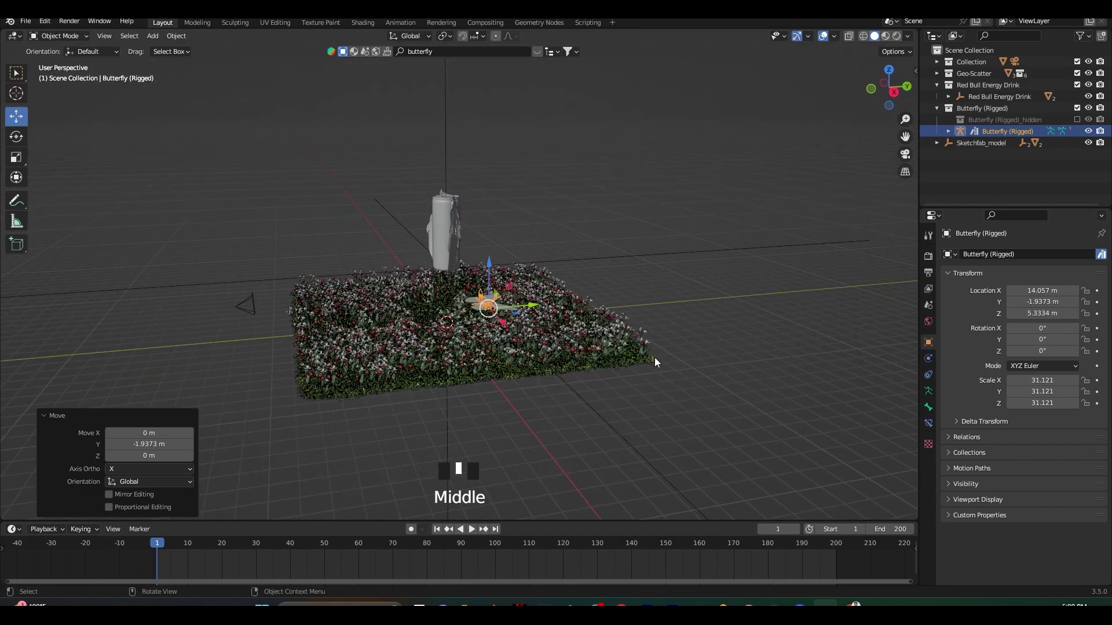
scroll(529, 377, "up", 3)
left_click(683, 256)
left_click(537, 316)
middle_click_drag(537, 316, 300, 277)
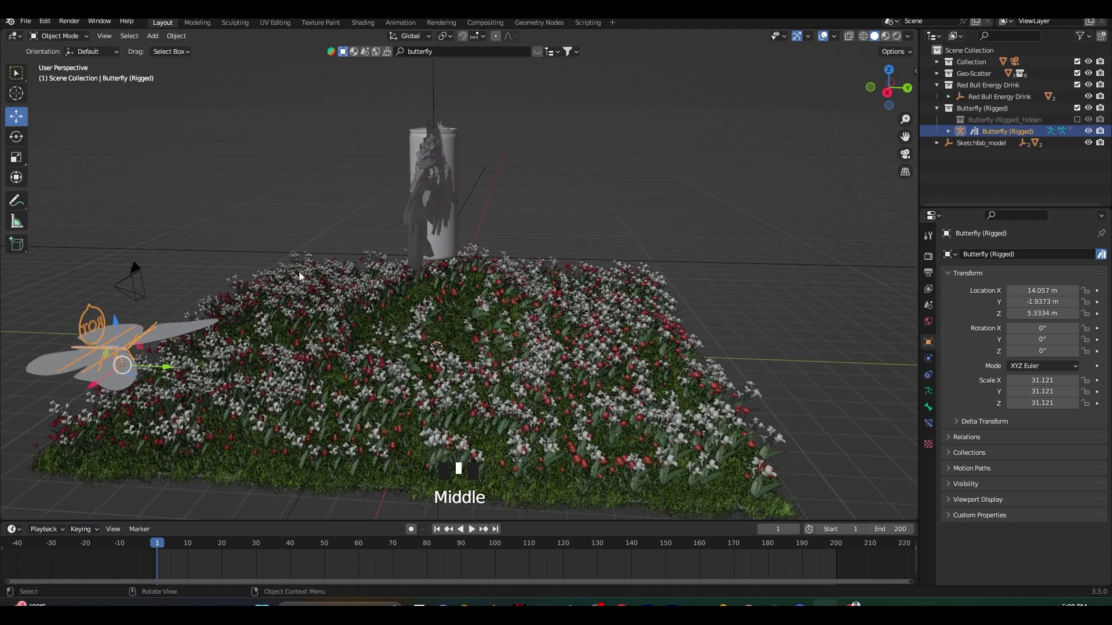
Step: Switch the butterfly rig to Pose Mode and keyframe its wings control's location, rotation and scale at frame 1
left_click(50, 34)
left_click(54, 77)
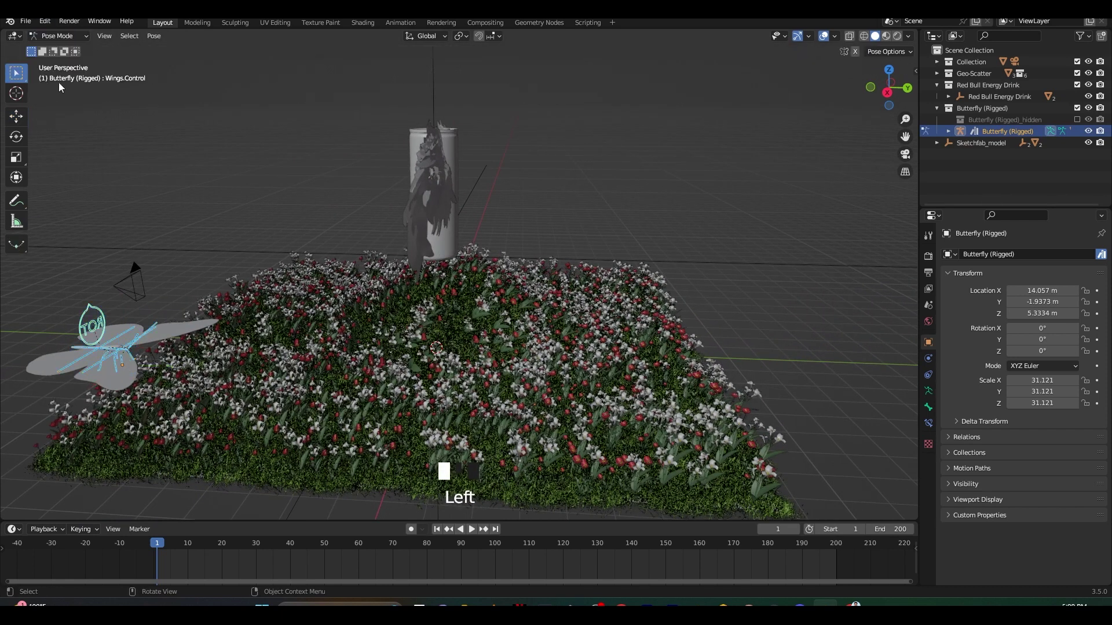
left_click(86, 316)
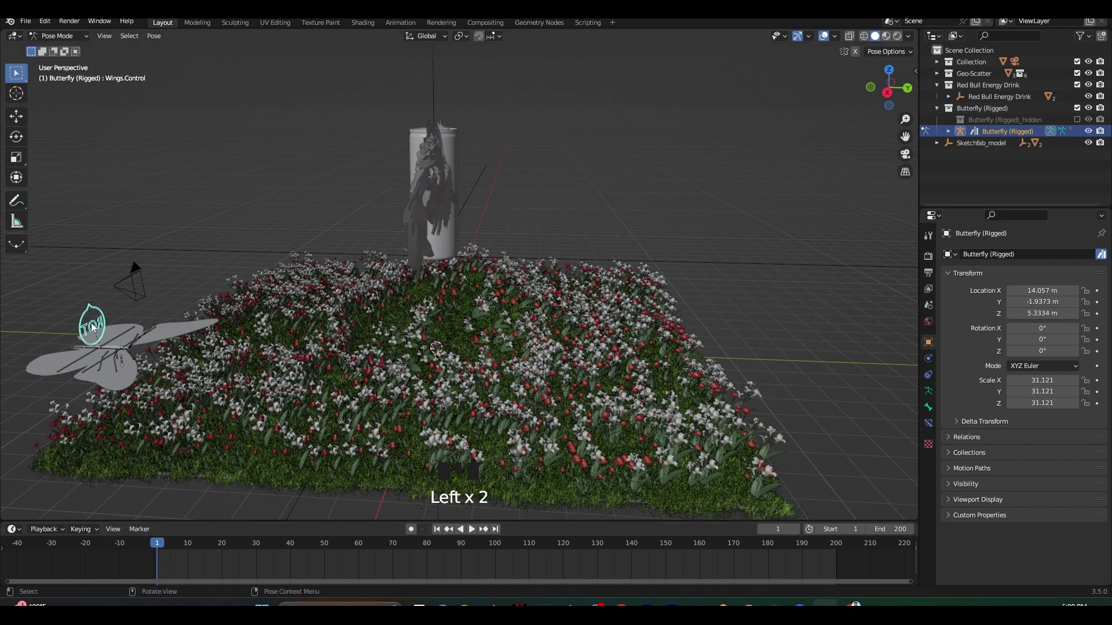
key("i")
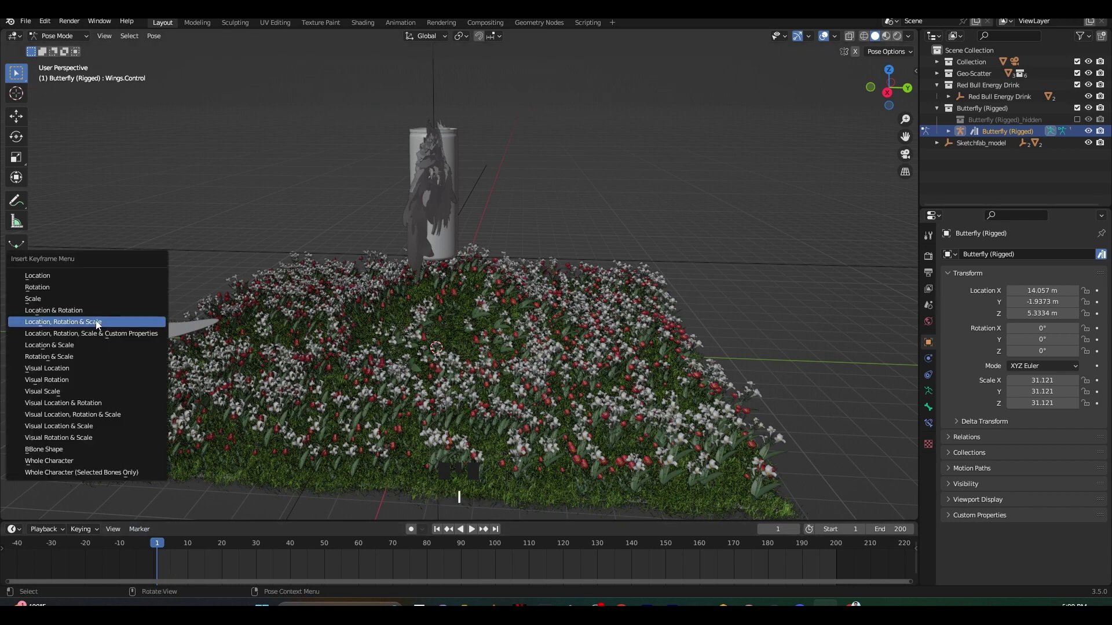
left_click(98, 322)
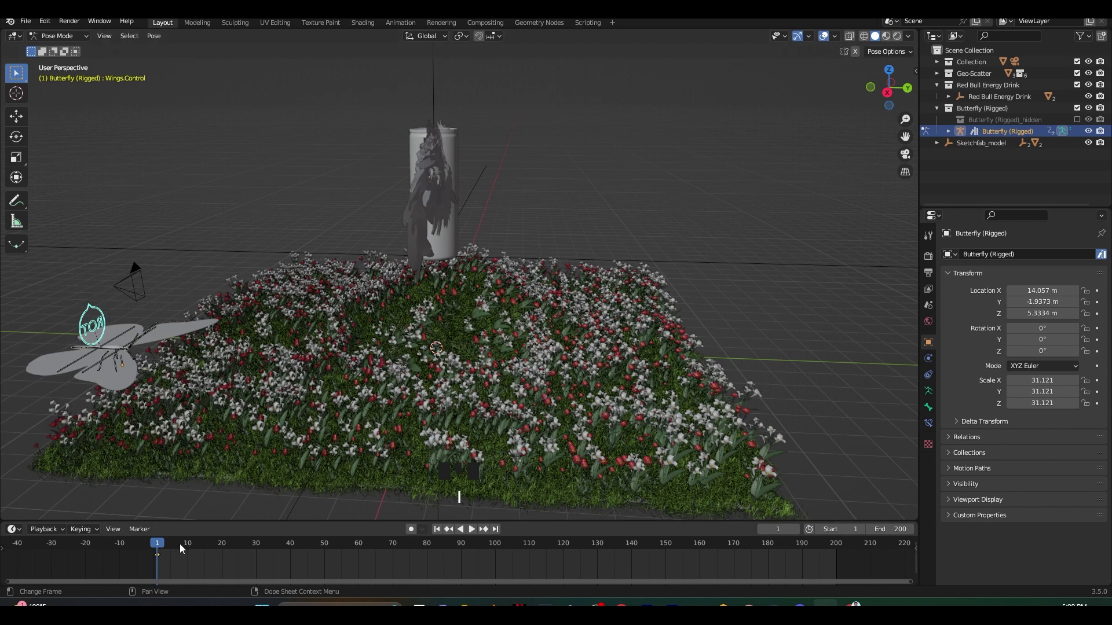
Step: At frame 3, rotate the wings control about 82° around the Y axis to raise the wings, and keyframe the pose
key("Right")
key("Right")
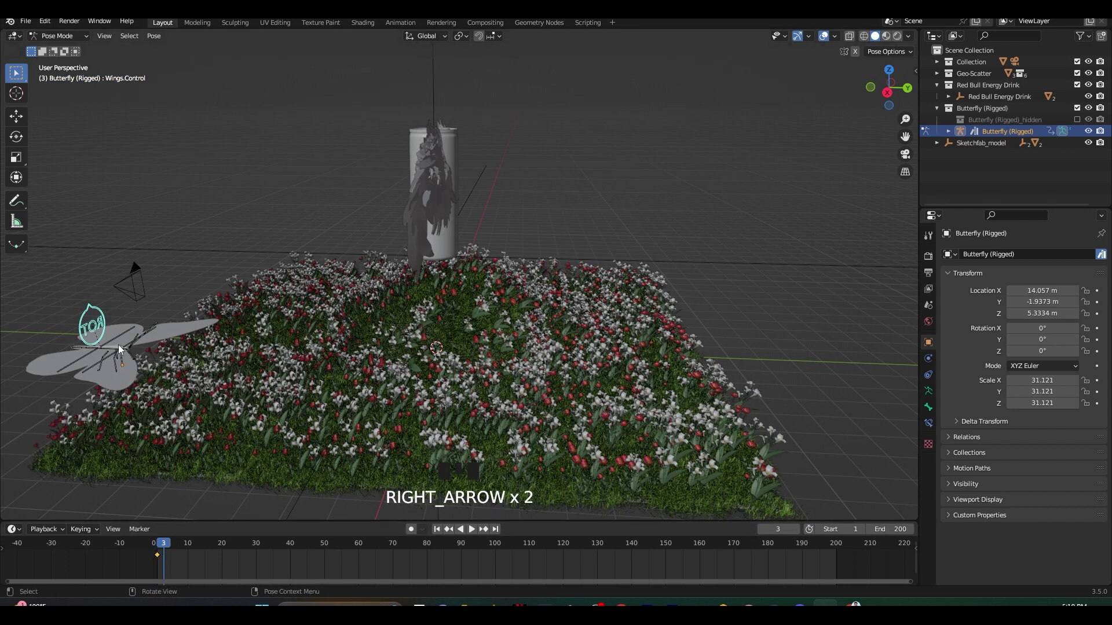
key("r")
key("y")
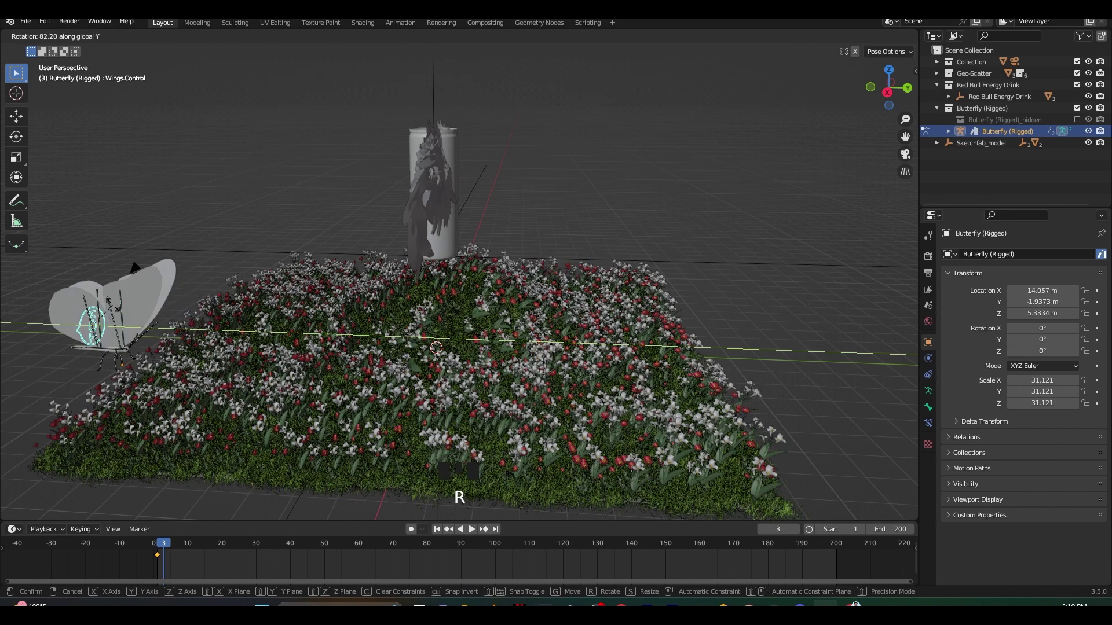
left_click(114, 309)
key("i")
left_click(114, 307)
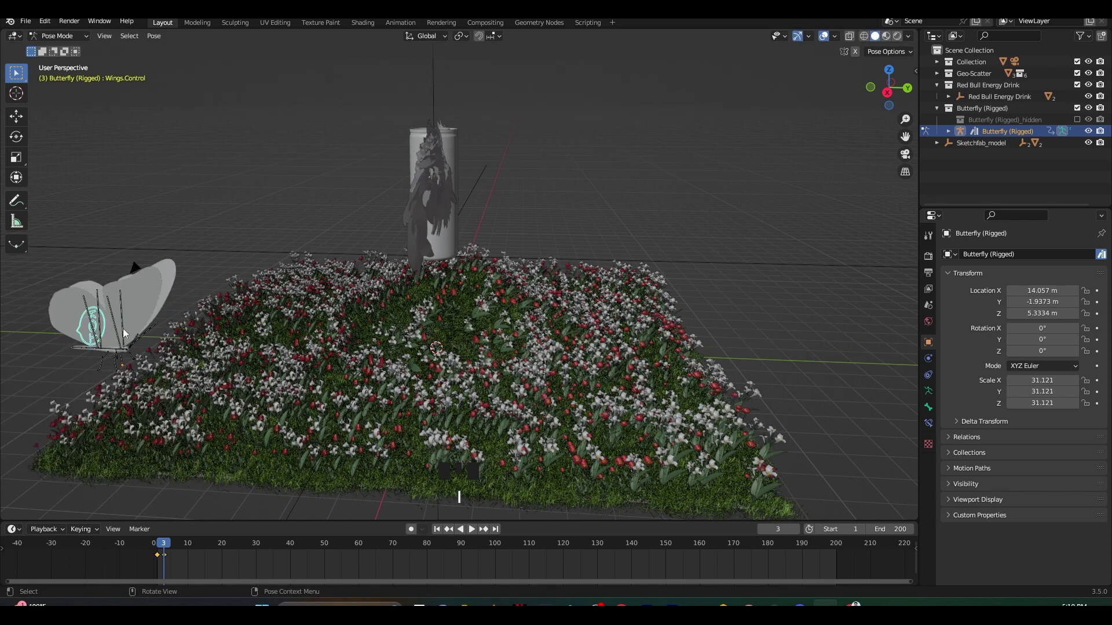
Step: At frame 6, rotate the wings control back around the Y axis to lower the wings, and keyframe the pose
key("Right")
key("Right")
key("Right")
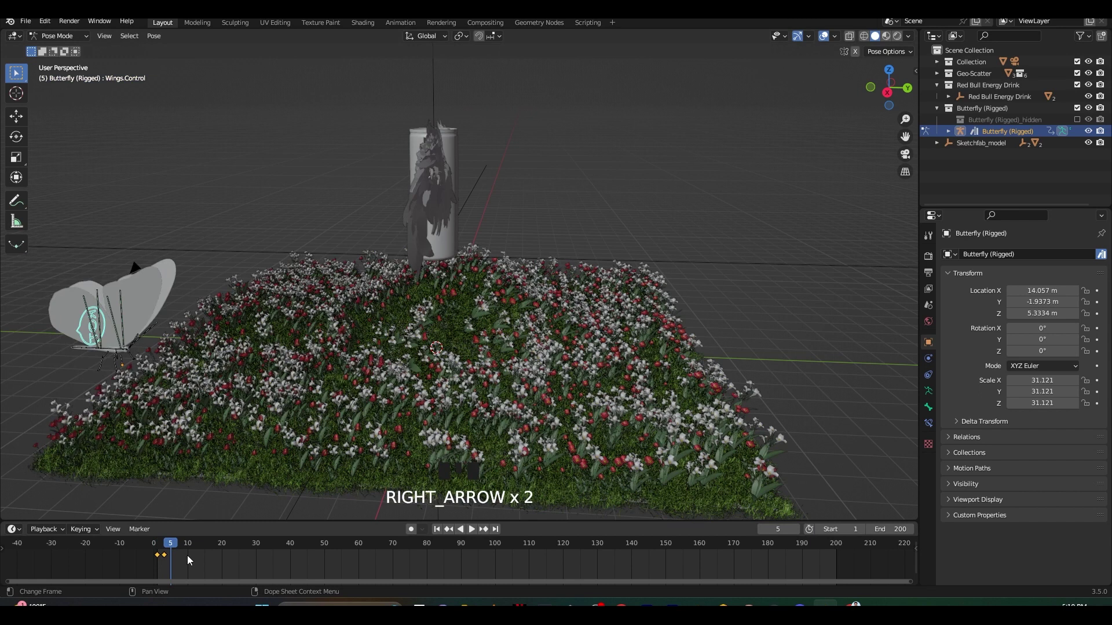
key("r")
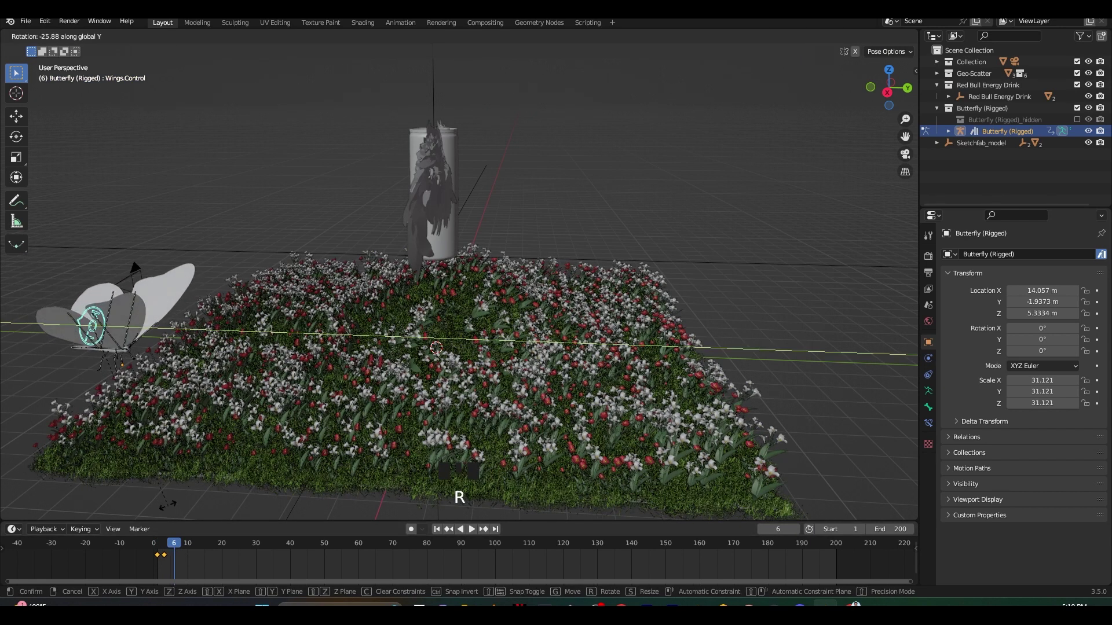
left_click(47, 429)
key("i")
left_click(89, 316)
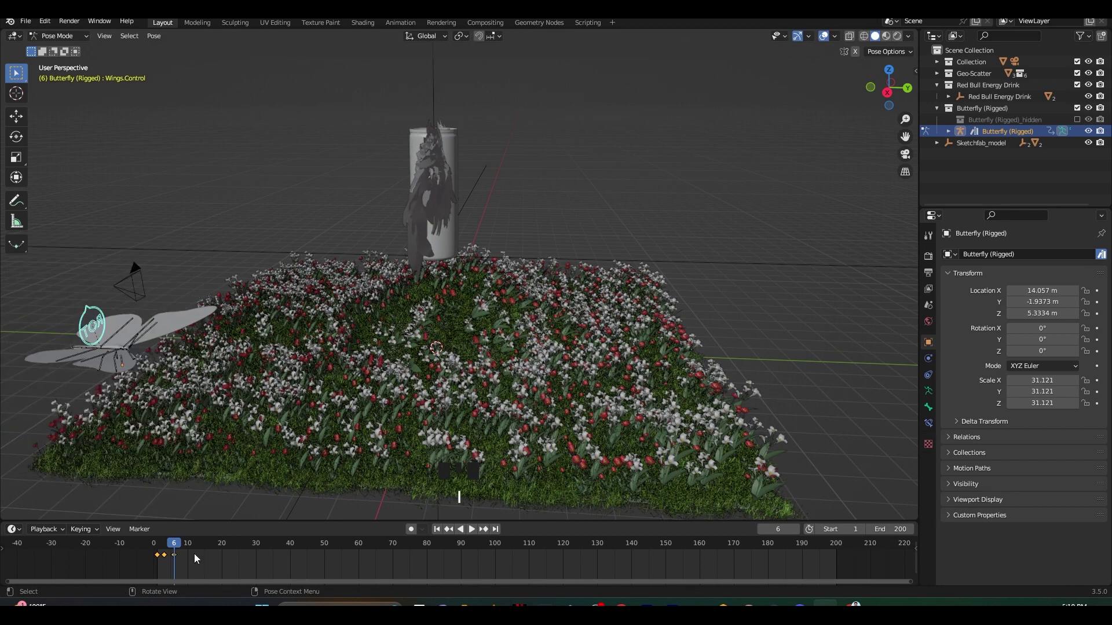
Step: Loop the wing-flap keyframes with the Make Cyclic (F-Modifier) extrapolation
left_click(187, 553)
mouse_move(135, 549)
left_mouse_down()
mouse_move(178, 568)
mouse_move(145, 568)
left_mouse_up()
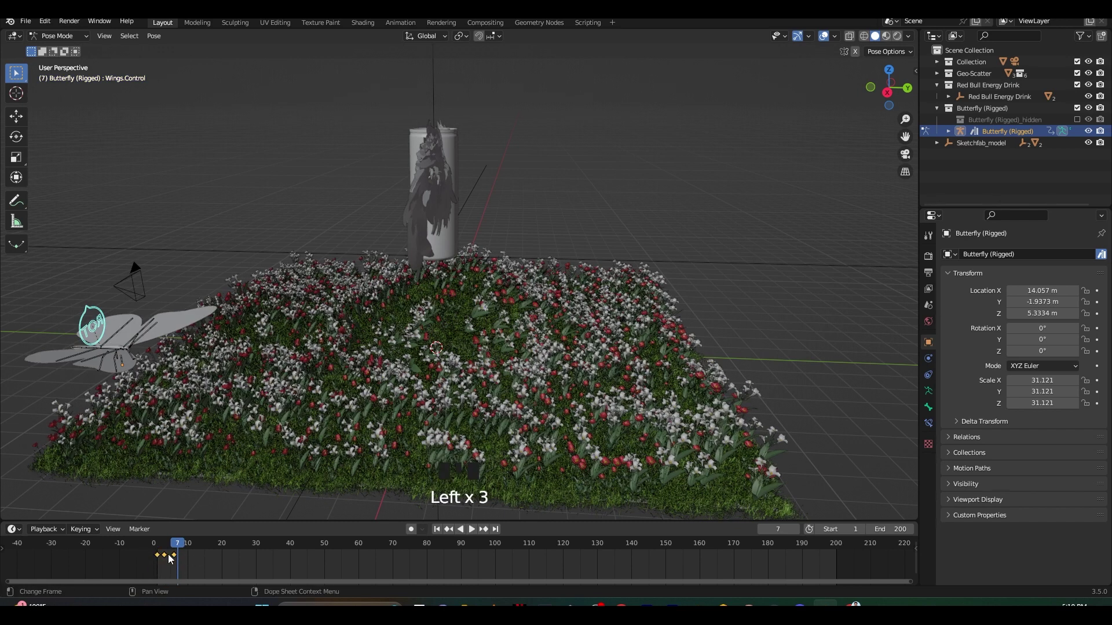
key("shift+e")
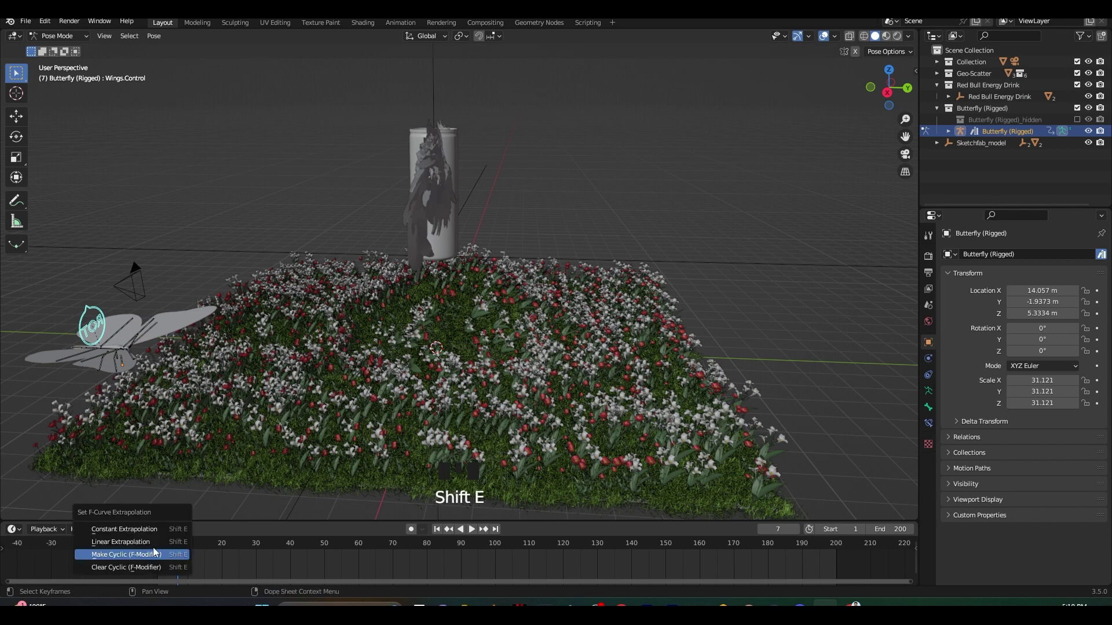
left_click(126, 555)
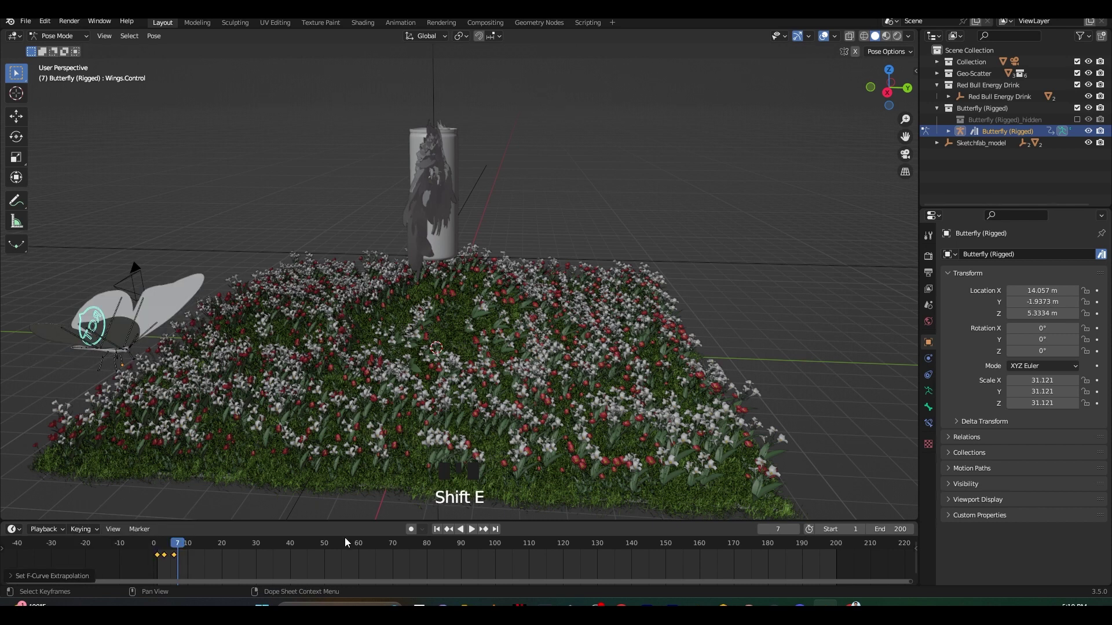
Step: Play back the animation to check the looping wing flap, and stop it
left_click(314, 546)
left_click(471, 529)
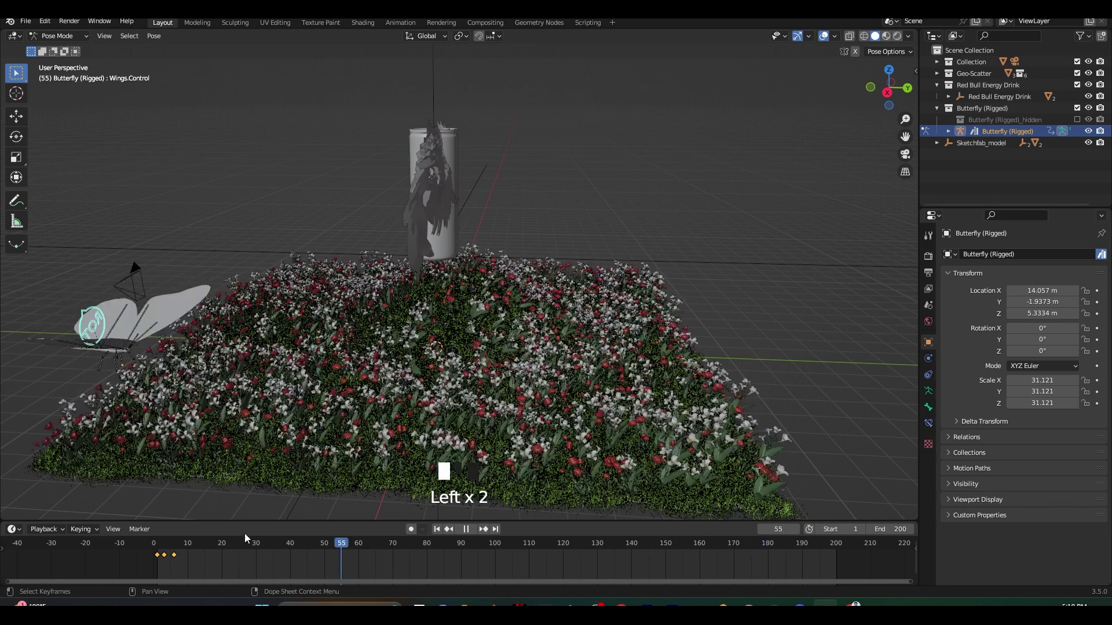
key("Escape")
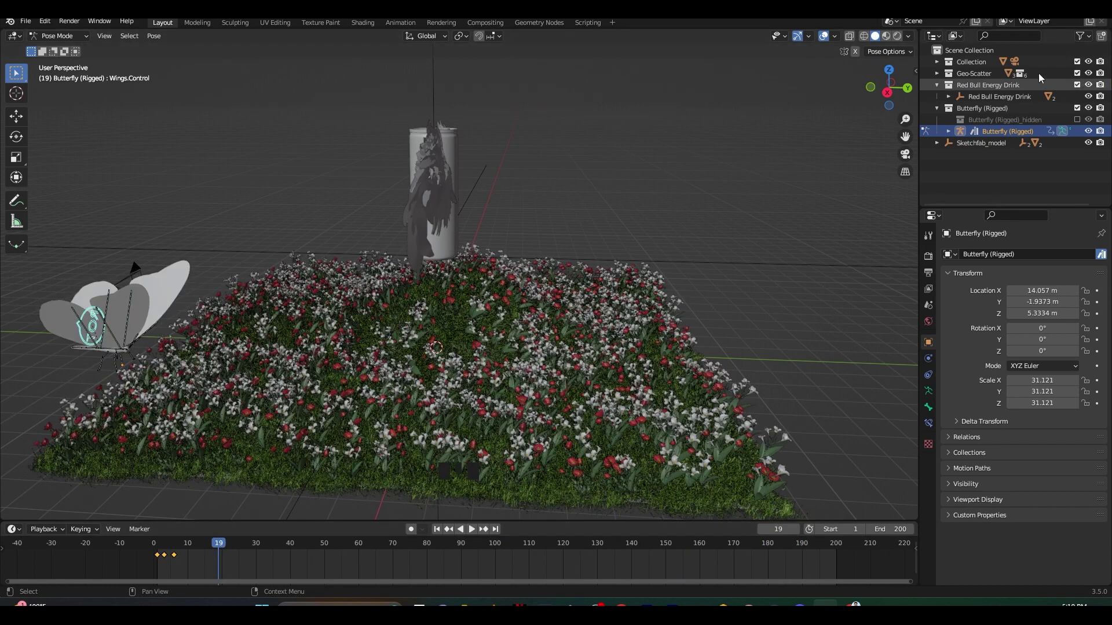
Step: Exclude the Geo-Scatter collection from the view layer to hide the grass and flowers
left_click(1034, 75)
left_click(1079, 74)
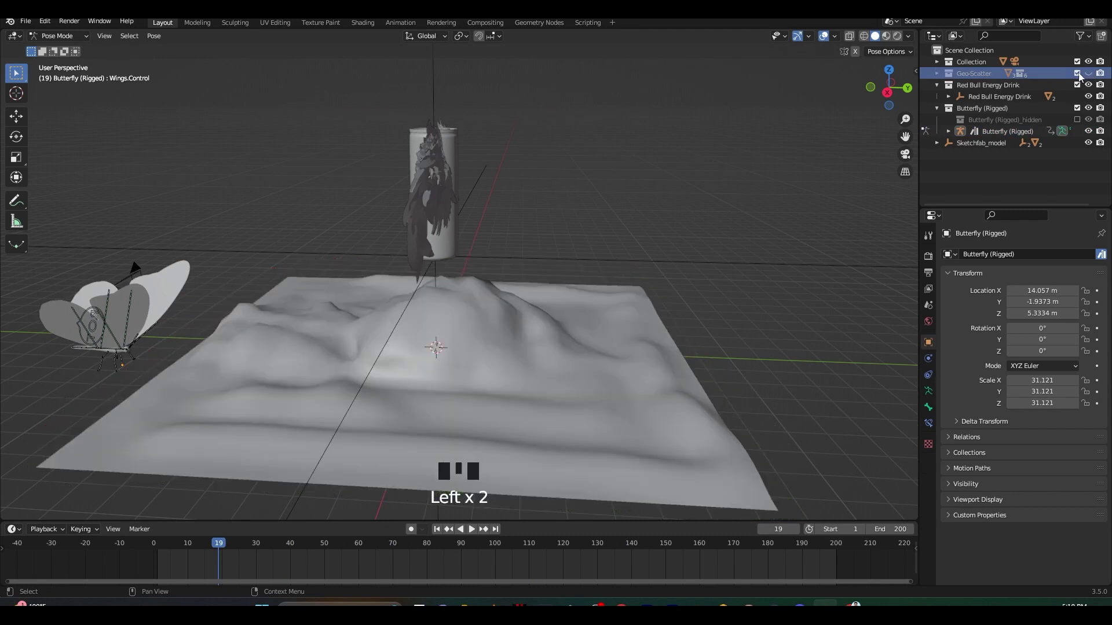
scroll(217, 295, "down", 2)
key("space")
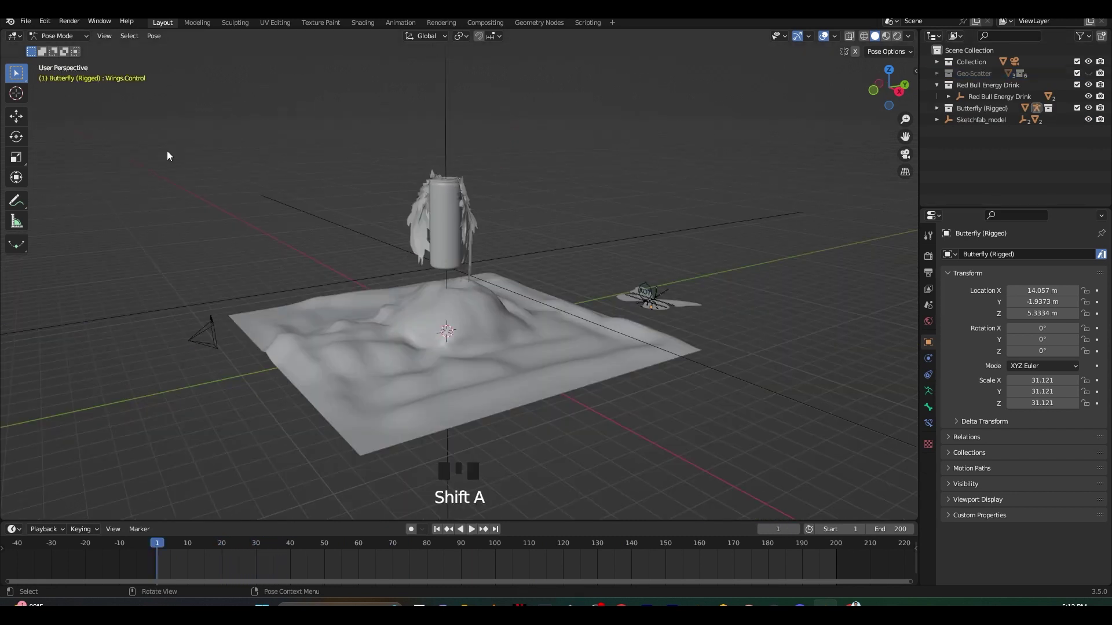
Step: In Object Mode, add a cube and move it about 13.2 m along the X axis, clear of the hill
left_click(58, 36)
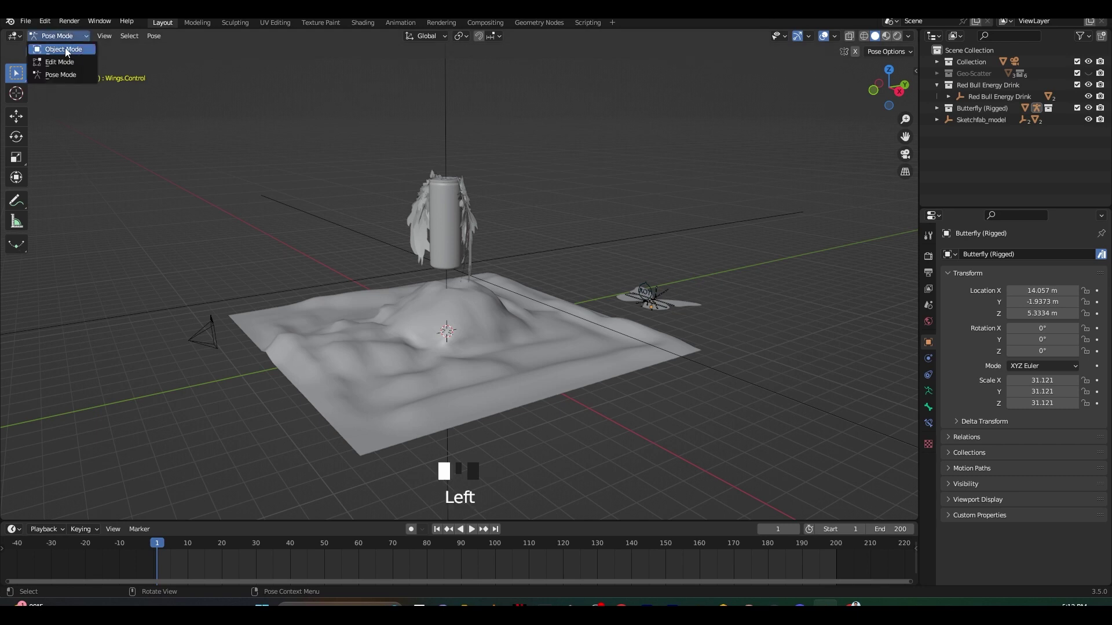
left_click(66, 49)
left_click(725, 324)
key("shift+a")
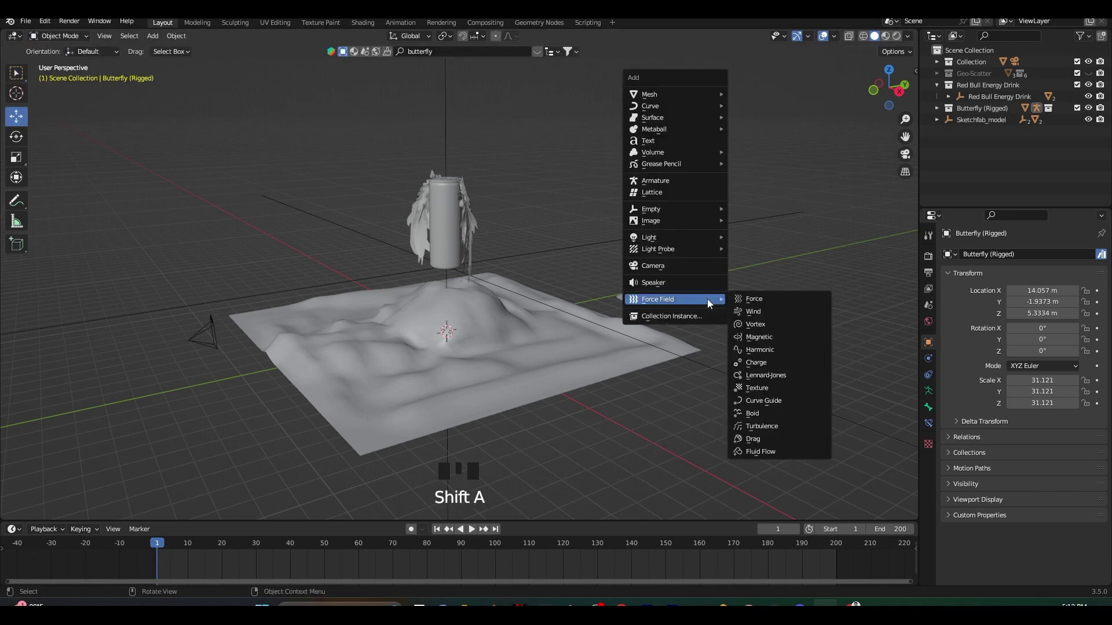
mouse_move(715, 93)
left_click(753, 105)
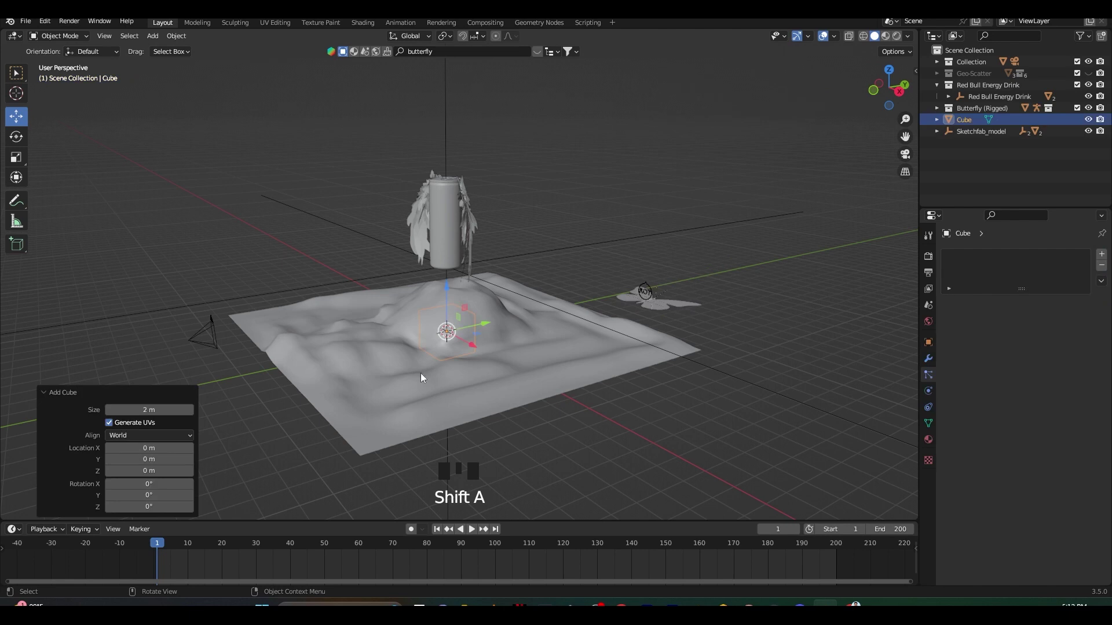
left_click_drag(472, 349, 692, 467)
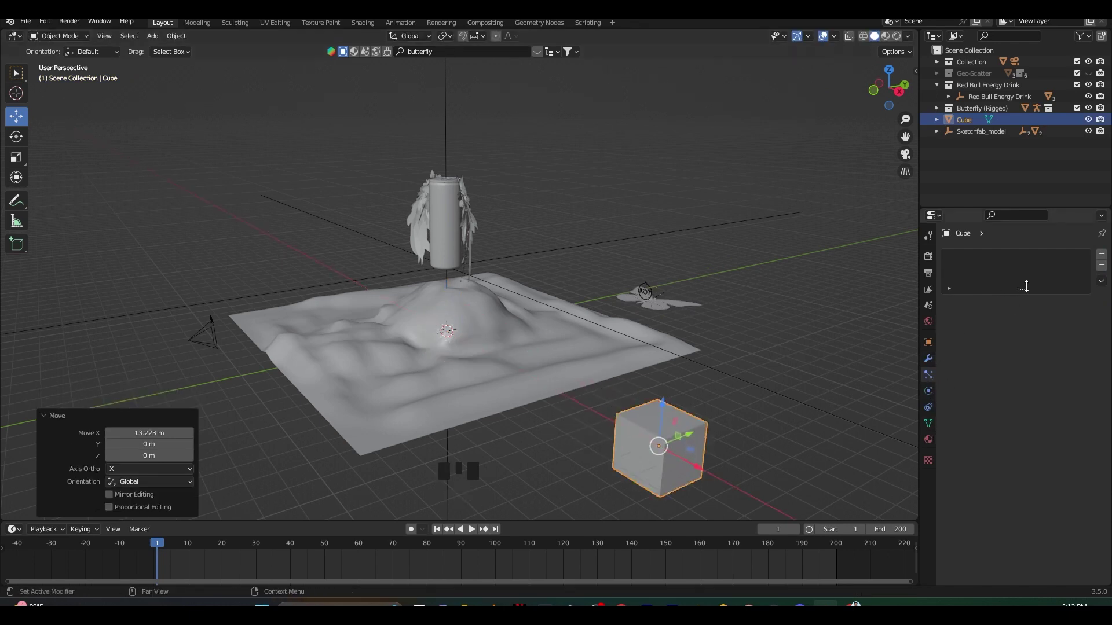
Step: Add an emitter particle system to the cube with 100 particles, lifetime 300 and frame start -100
left_click(1101, 256)
double_click(1021, 358)
type("100")
key("Return")
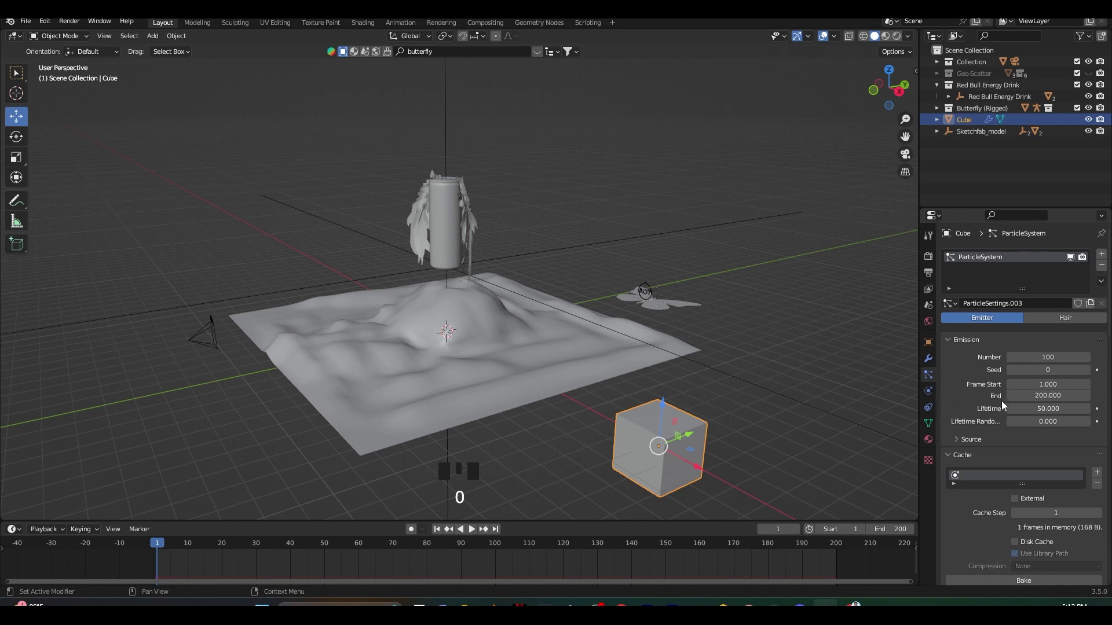
left_click(1023, 408)
type("300")
key("Return")
left_click(1030, 385)
type("-10")
Step: Set the particle physics type to Boids with a mass of 0.25 kg
scroll(960, 392, "down", 9)
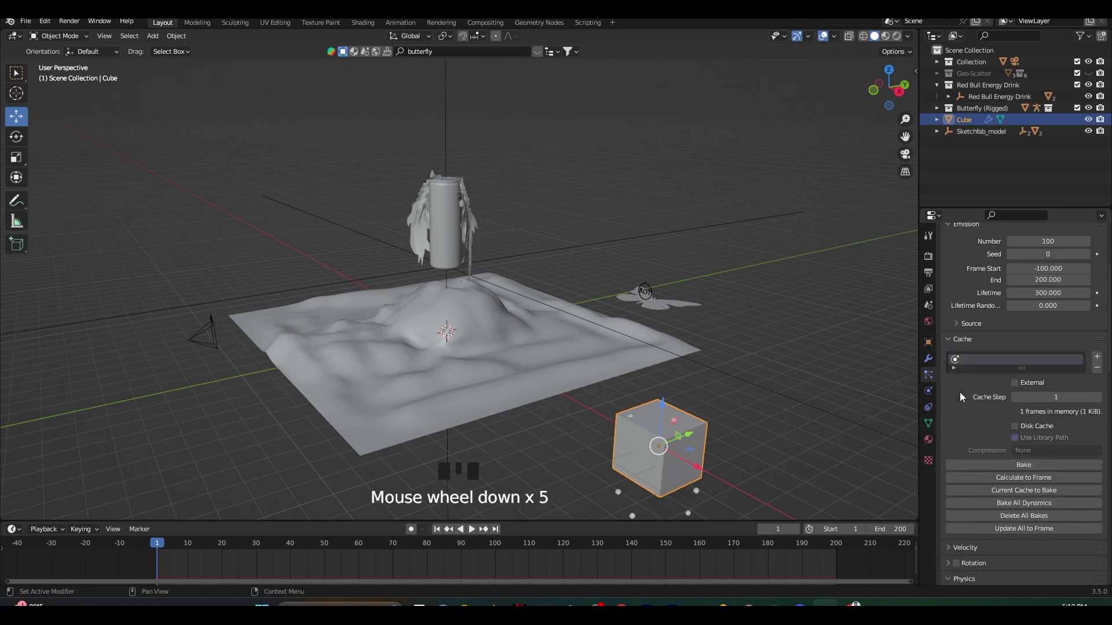
scroll(960, 394, "down", 4)
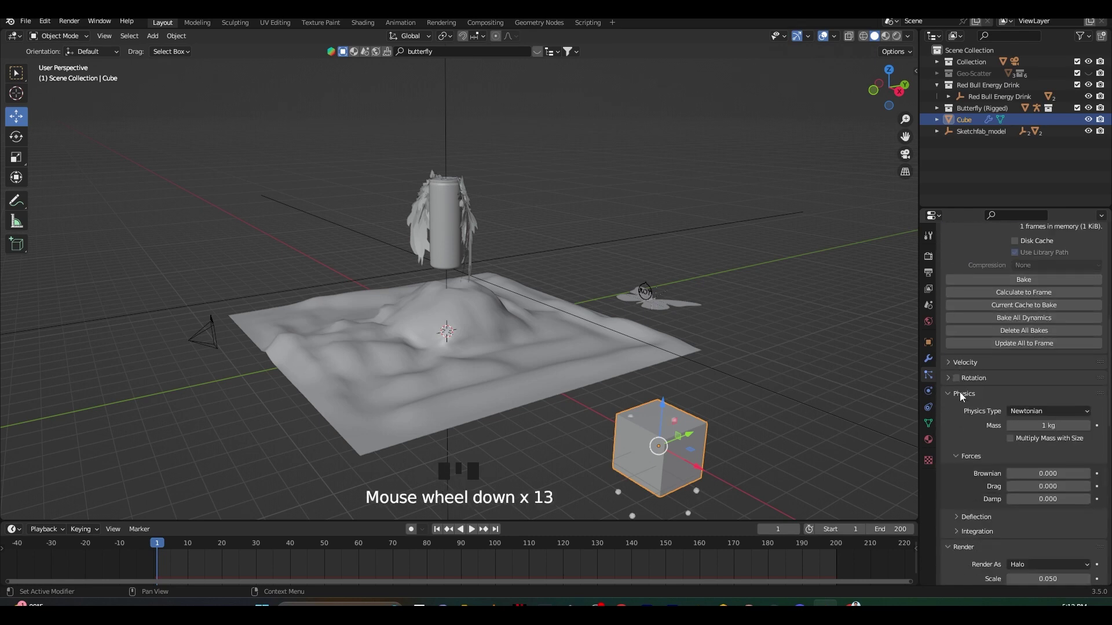
left_click(1040, 410)
left_click(1019, 466)
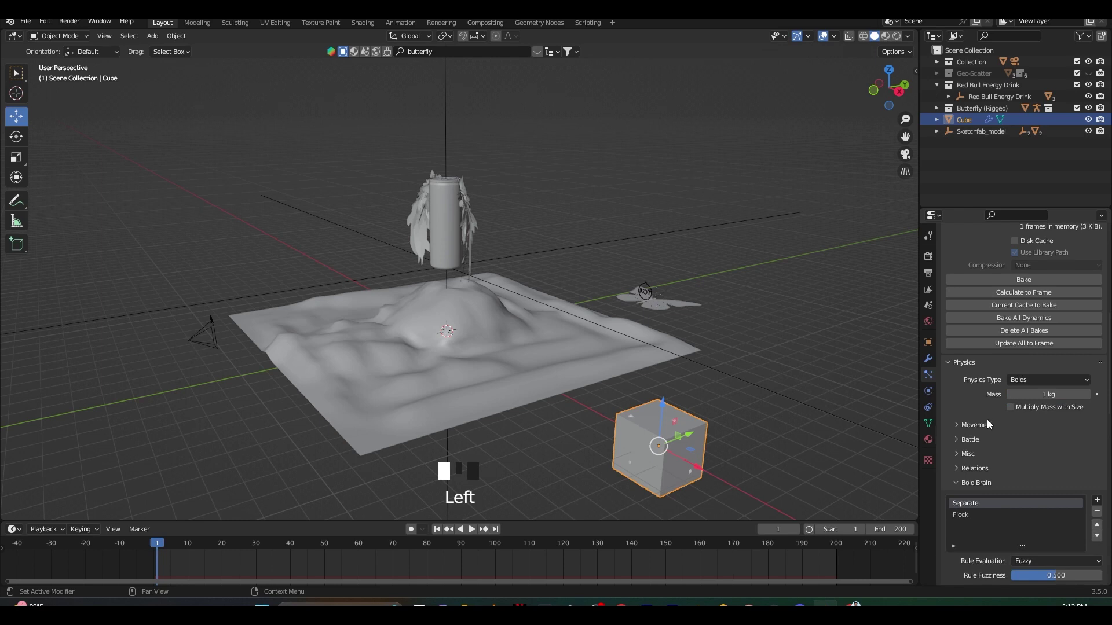
double_click(1040, 391)
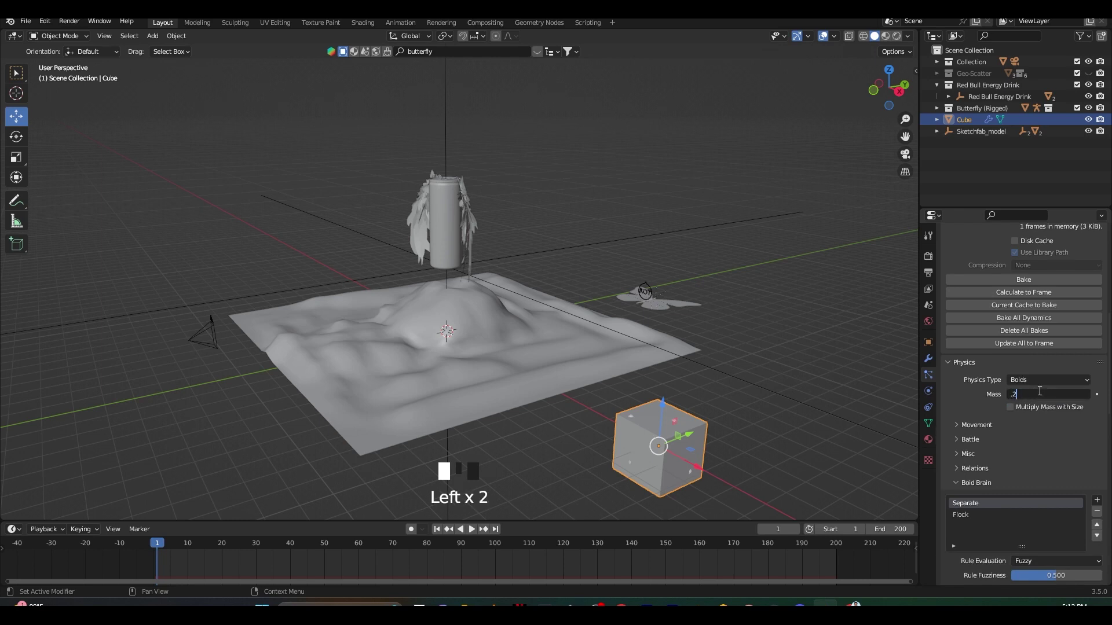
key("Return")
Step: Replace the Separate and Flock rules in the boid brain with a Follow Leader rule
scroll(1025, 435, "down", 4)
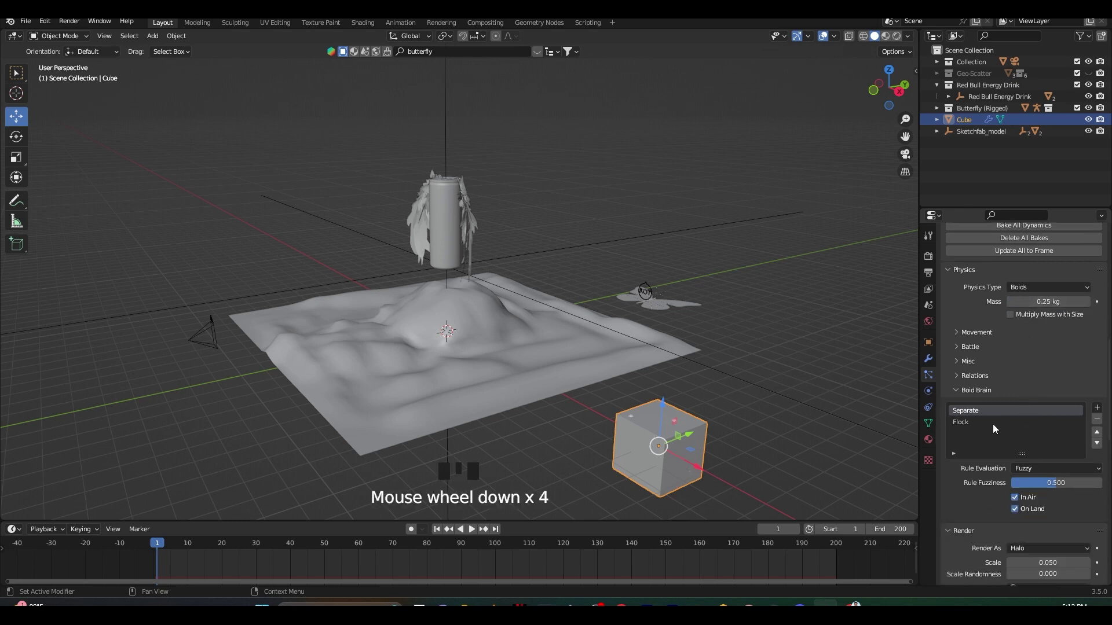
left_click(1097, 419)
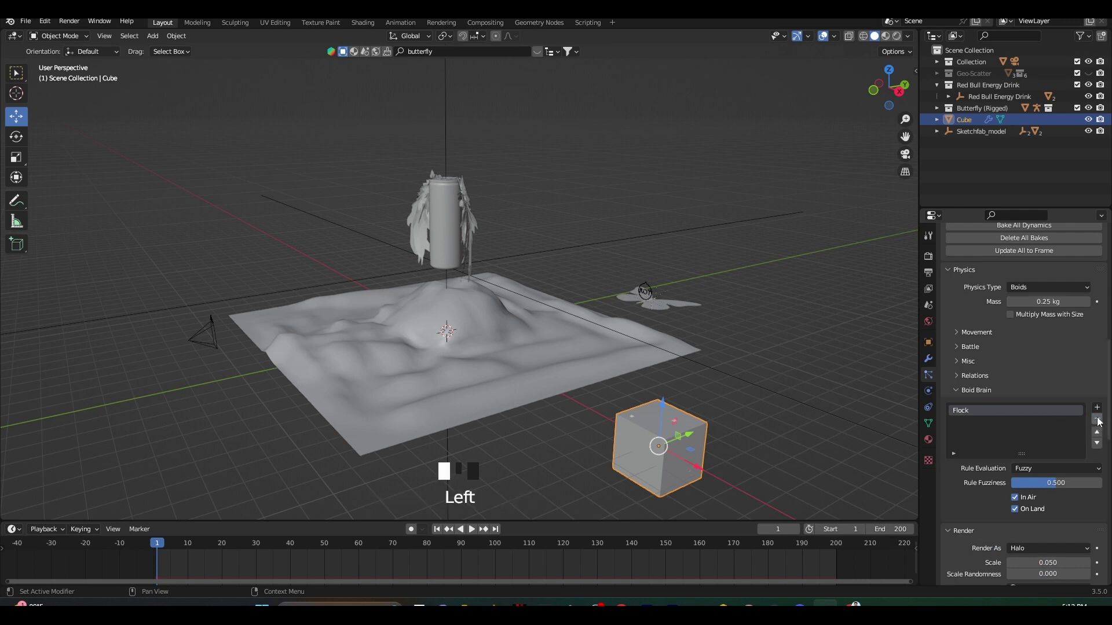
left_click(1096, 419)
left_click(1096, 408)
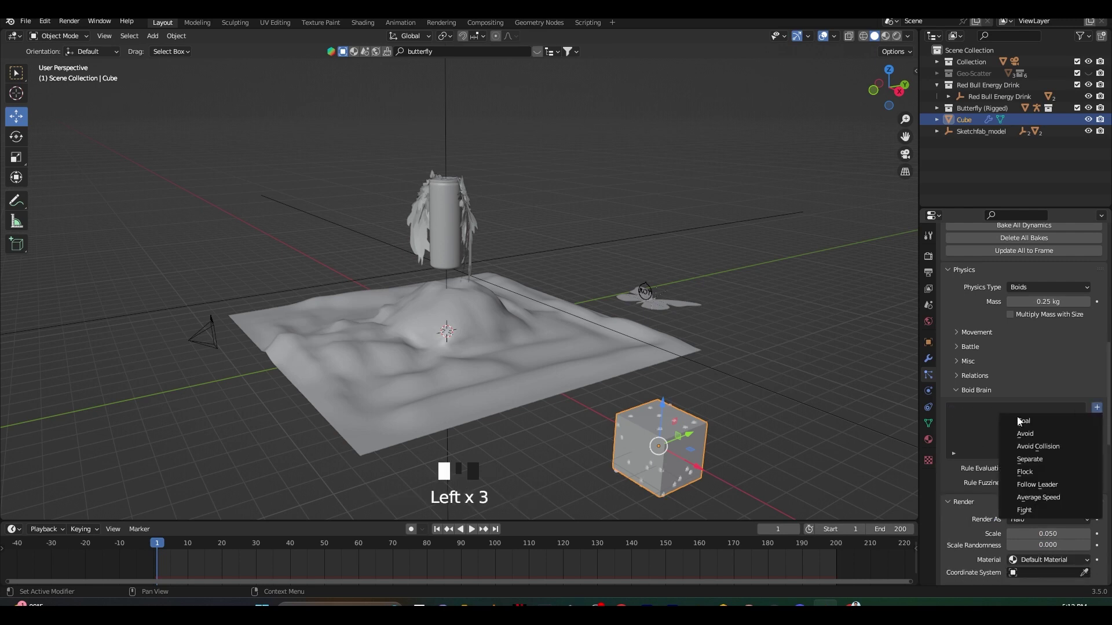
left_click(1029, 486)
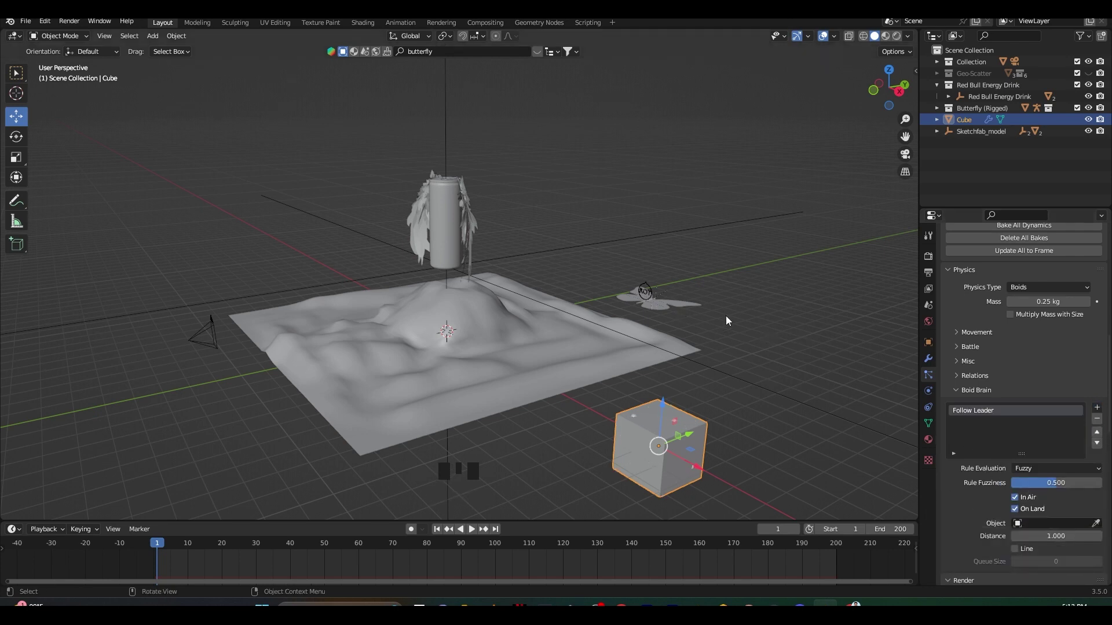
Step: Pick the can as the target object of the emitter cube's Follow Leader rule
left_click(452, 228)
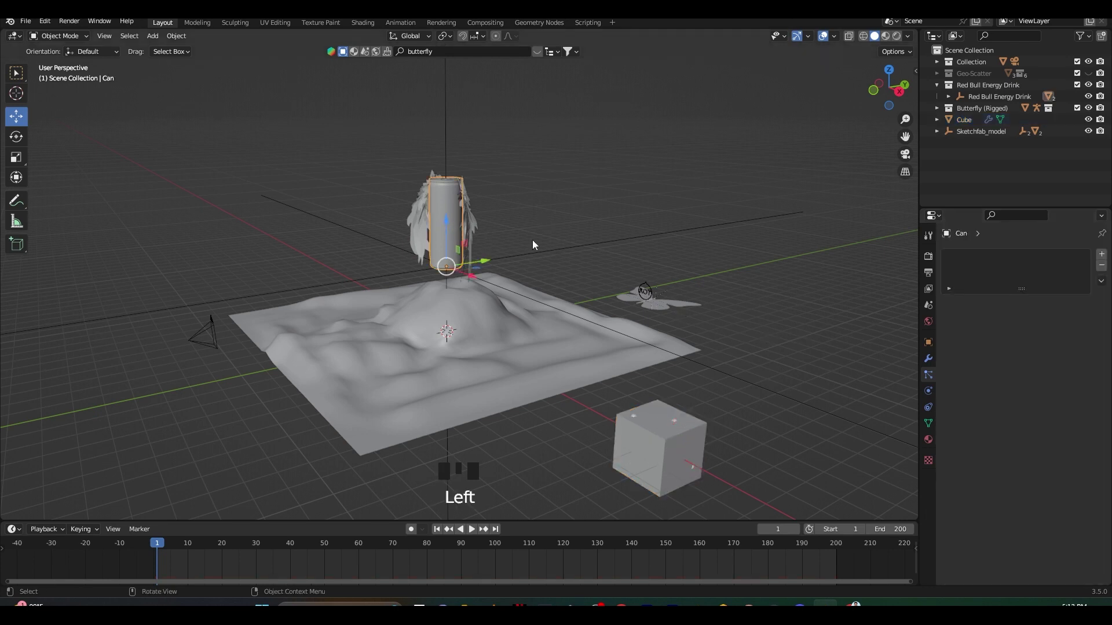
left_click(680, 437)
scroll(988, 489, "down", 4)
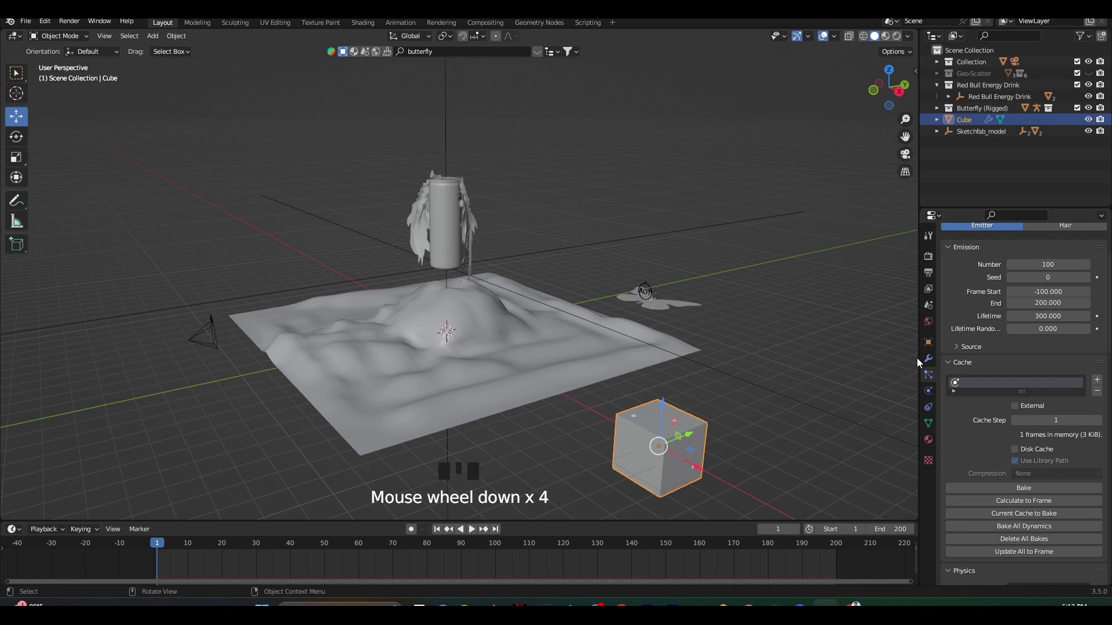
scroll(965, 415, "down", 20)
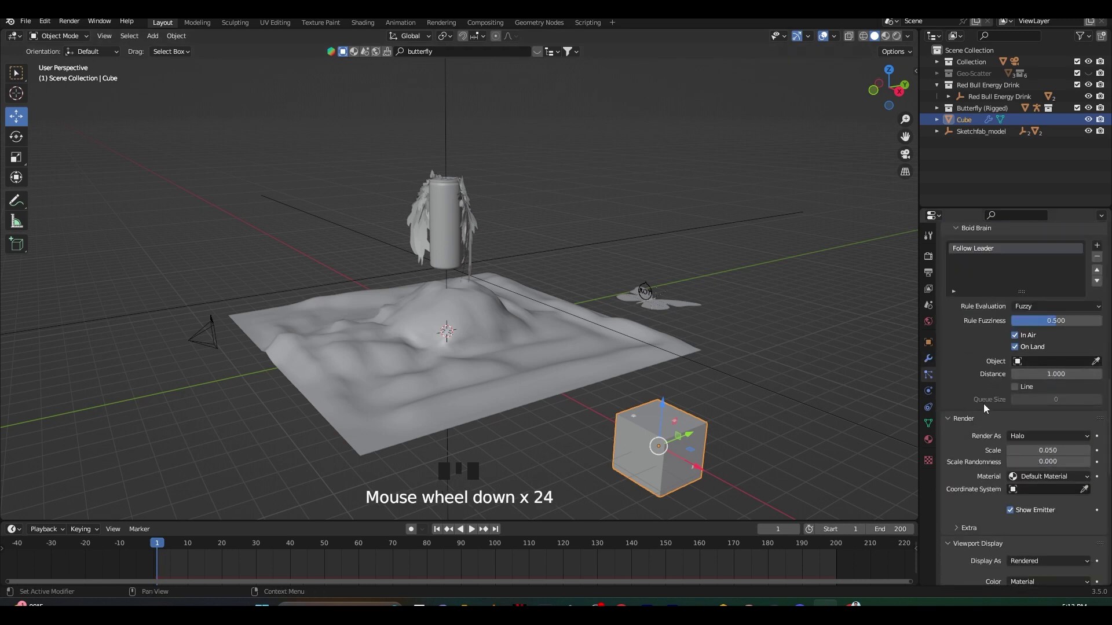
left_click(1095, 361)
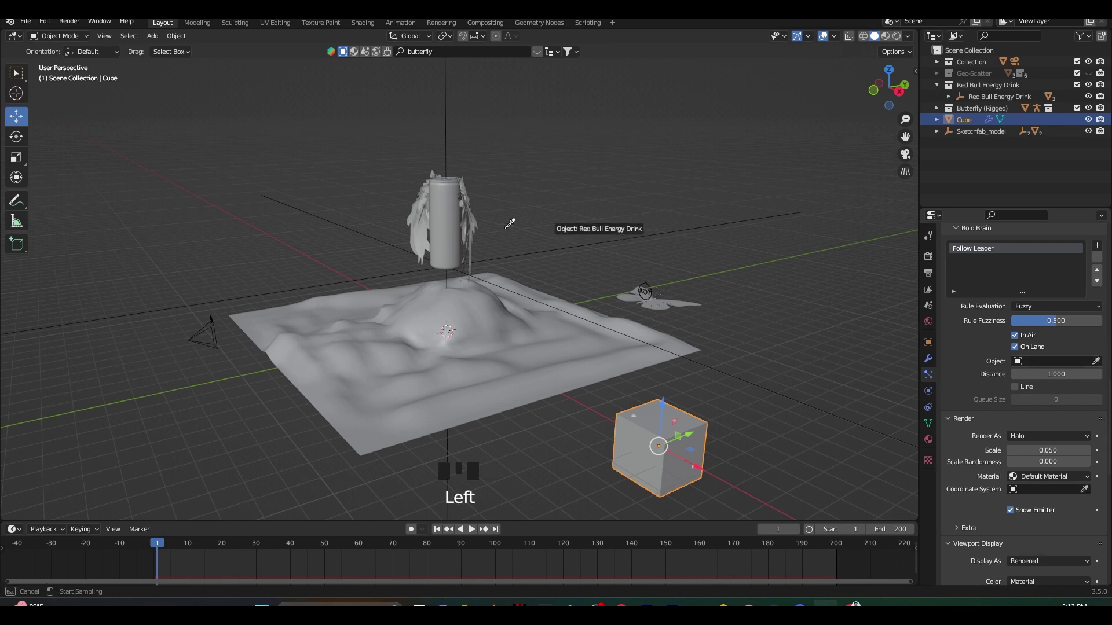
left_click(461, 208)
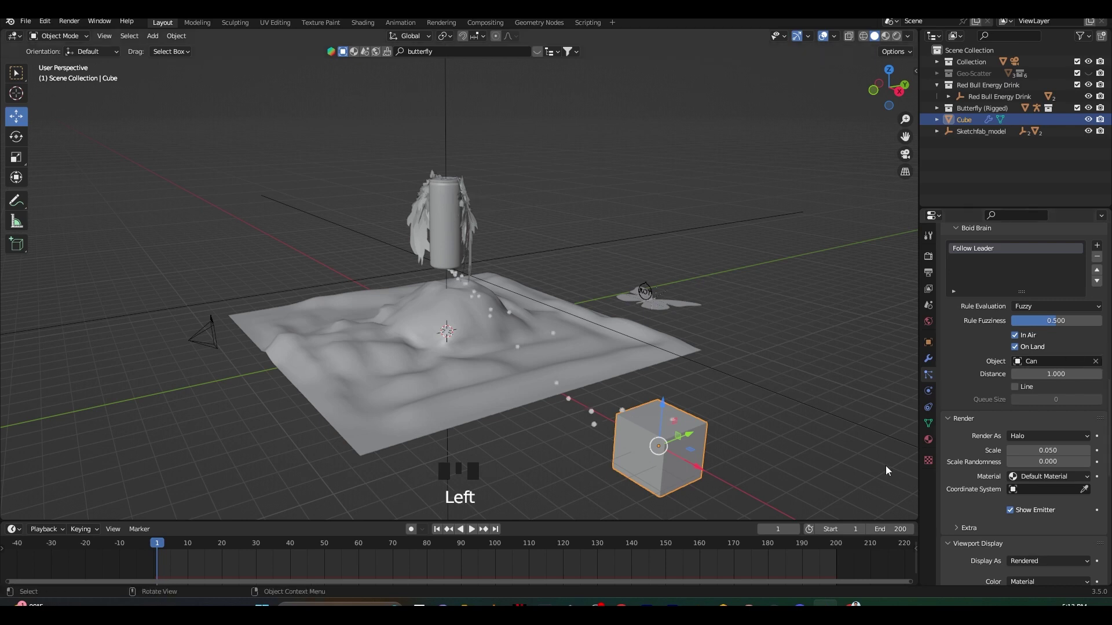
Step: Render the particles as a collection, with Butterfly (Rigged) as the instance collection
left_click(1037, 437)
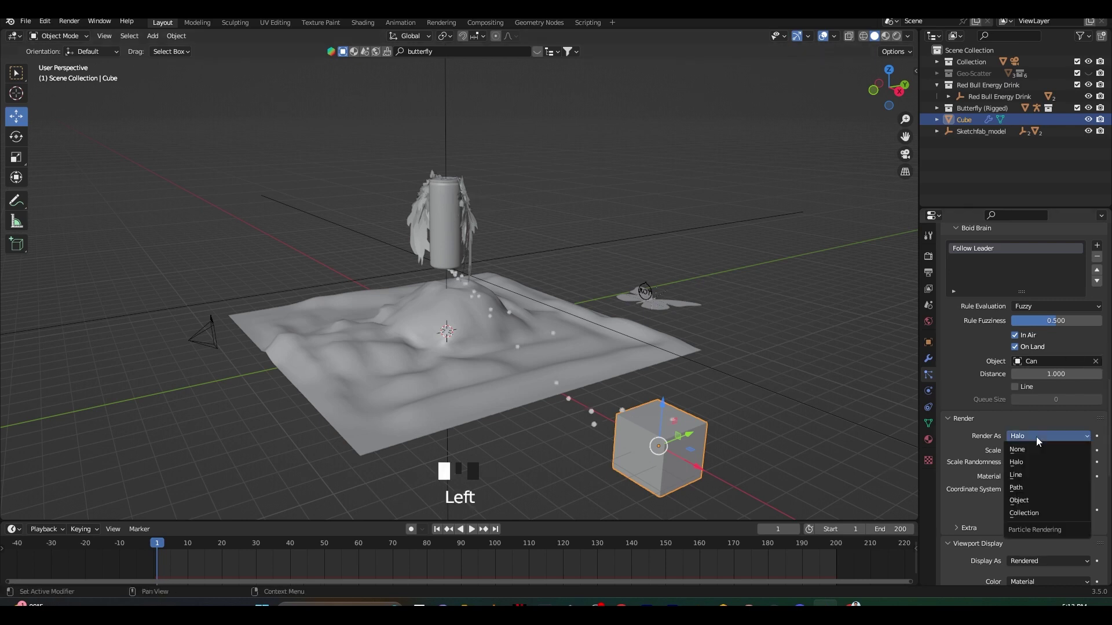
left_click(1015, 512)
left_click(1019, 522)
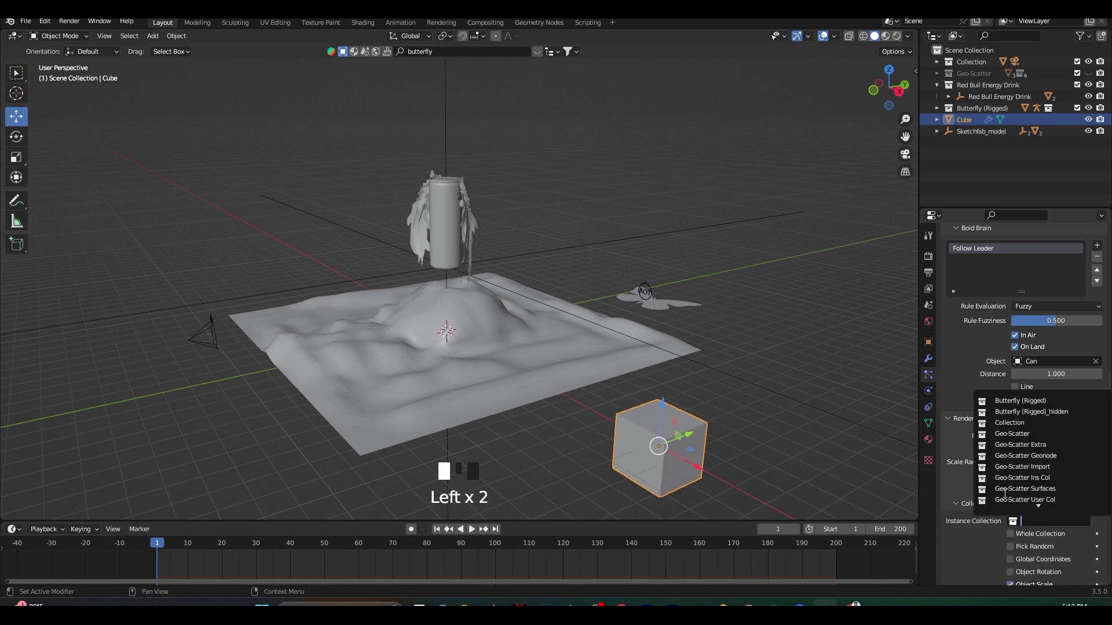
left_click(1002, 401)
Step: Play back the animation to check how the butterfly particles fly toward the can, and inspect the can
key("space")
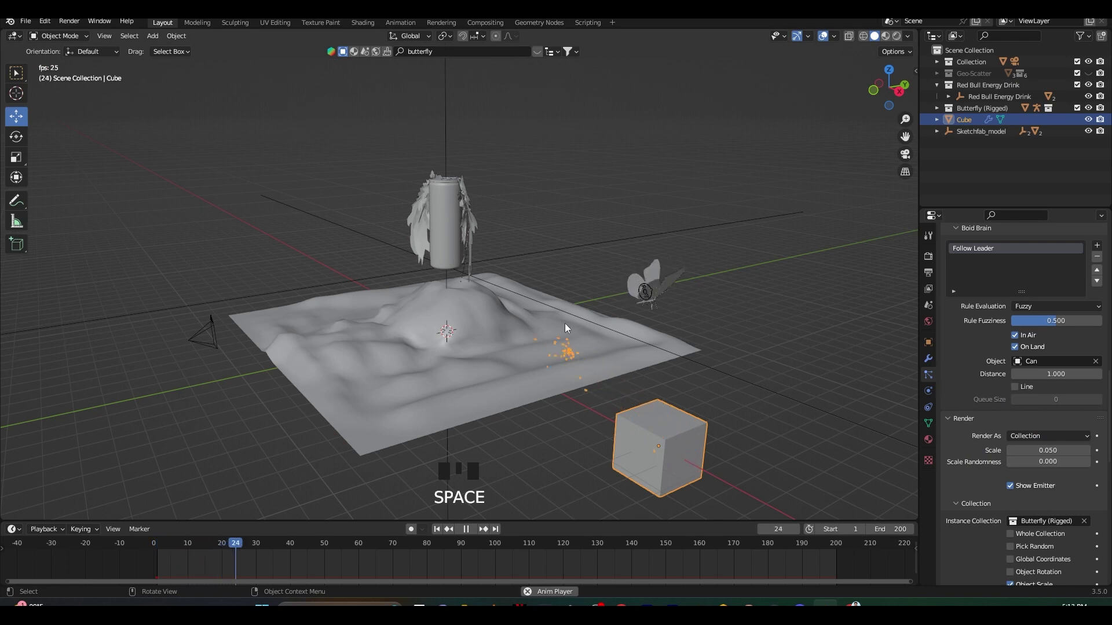
scroll(566, 325, "up", 2)
middle_click_drag(566, 325, 453, 267)
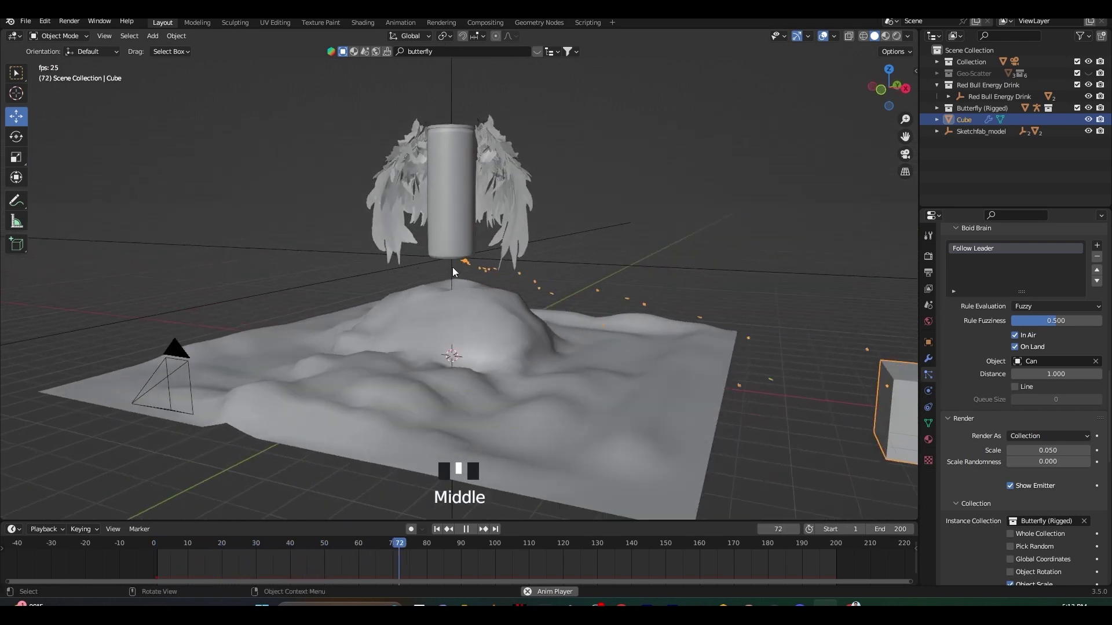
key("space")
left_click(471, 214)
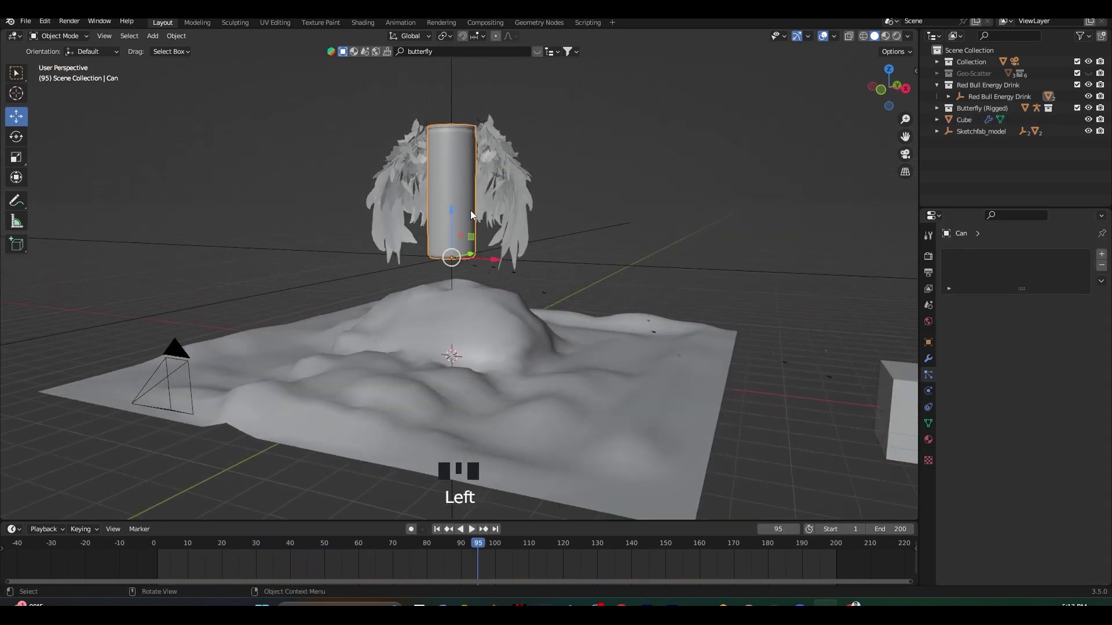
key("Tab")
left_click(675, 216)
Step: Add a second cube and raise it about 5.08 m along the Z axis to the can
middle_click_drag(712, 267, 635, 303)
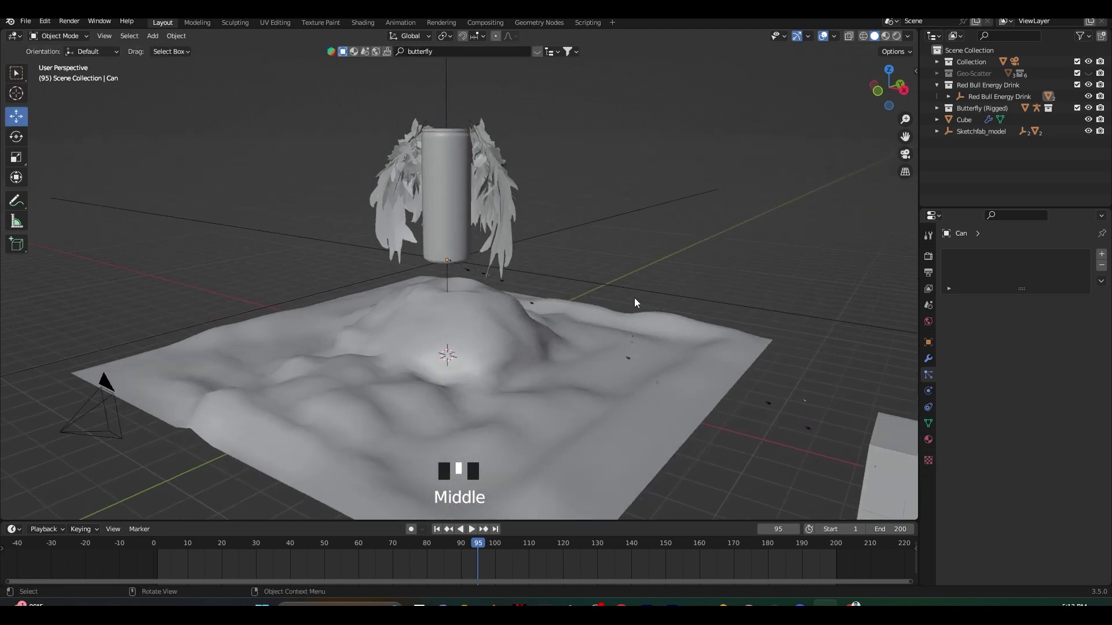
key("shift+a")
mouse_move(632, 298)
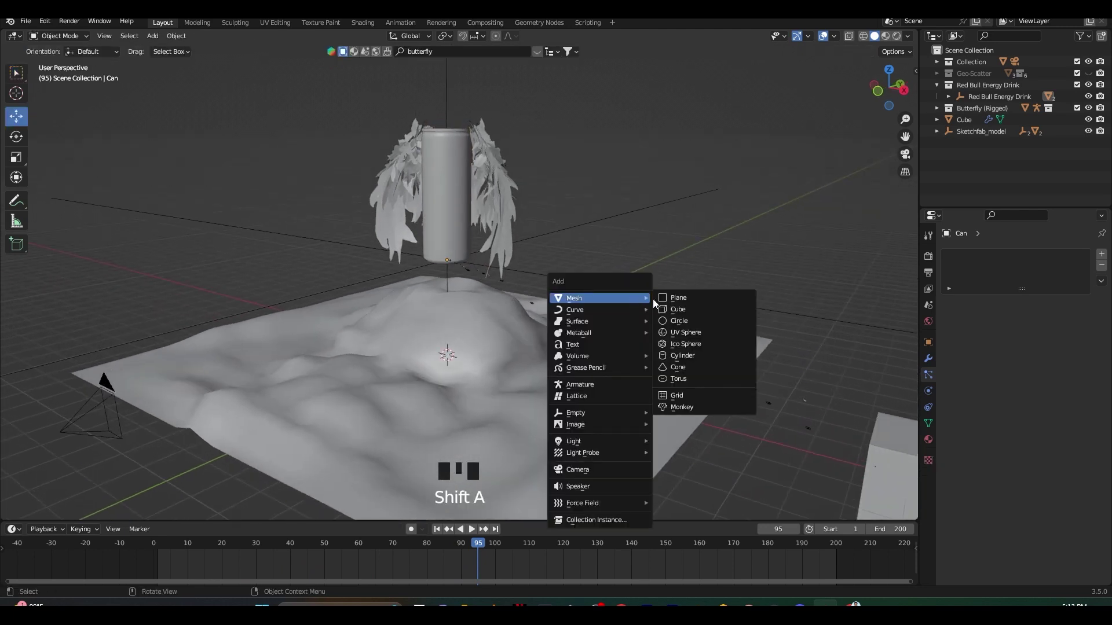
left_click(690, 310)
left_click_drag(447, 313, 447, 168)
Step: Scale the second cube by about 2.96 along Z, and shrink it uniformly by about 0.453 to fit inside the can
key("s")
key("z")
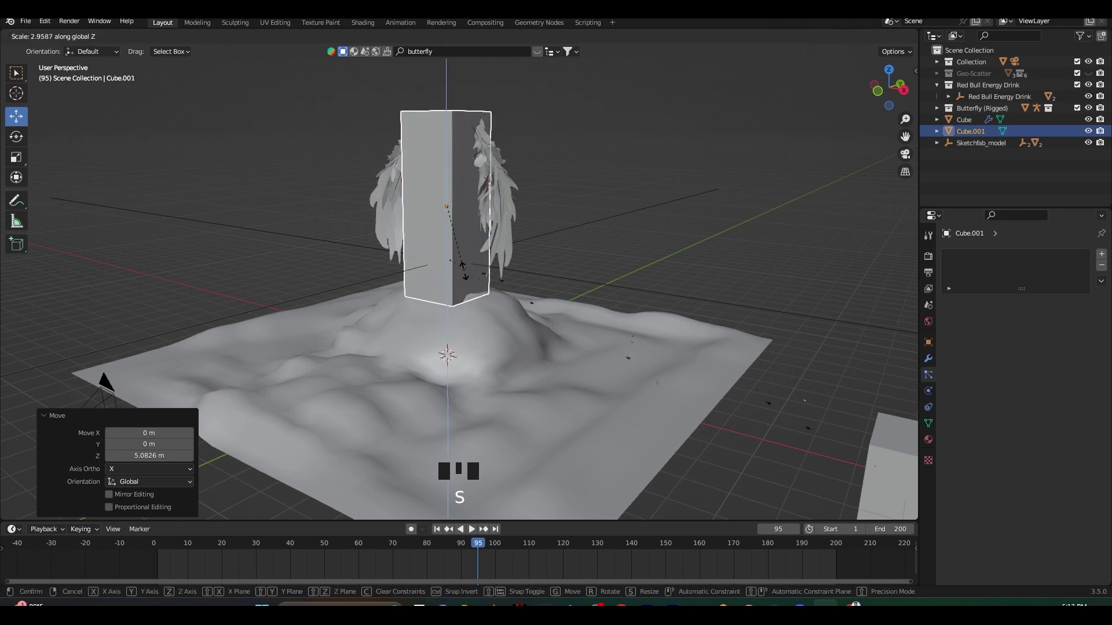
left_click(534, 279)
key("s")
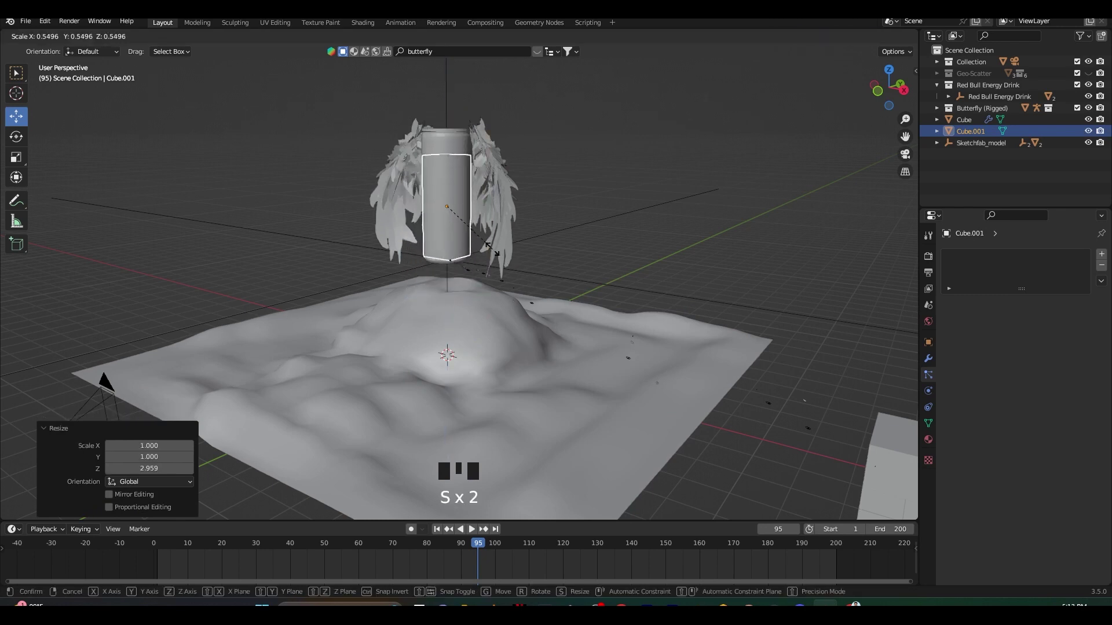
left_click(484, 249)
Step: Change the emitter cube's Follow Leader object to the second cube inside the can
middle_click_drag(578, 227, 617, 212)
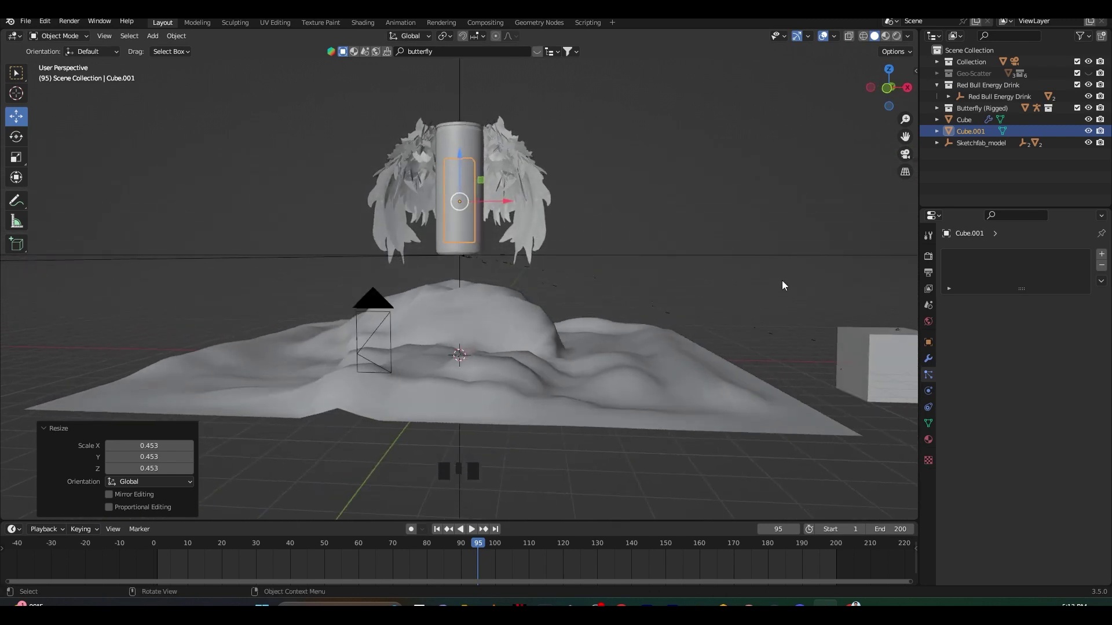
left_click(870, 346)
scroll(960, 379, "down", 12)
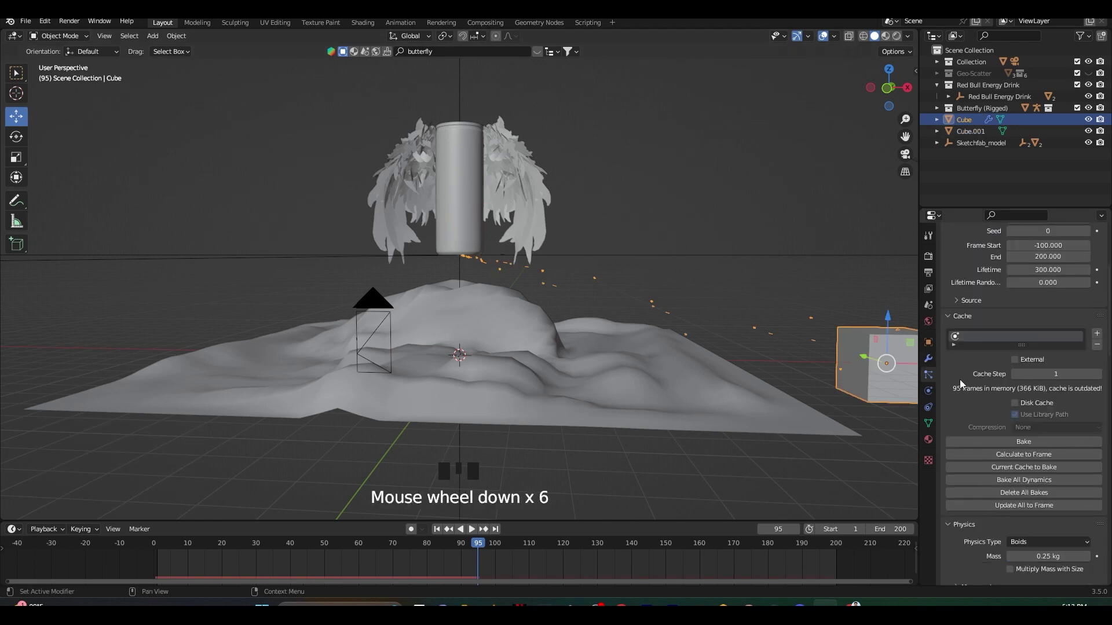
scroll(960, 380, "down", 12)
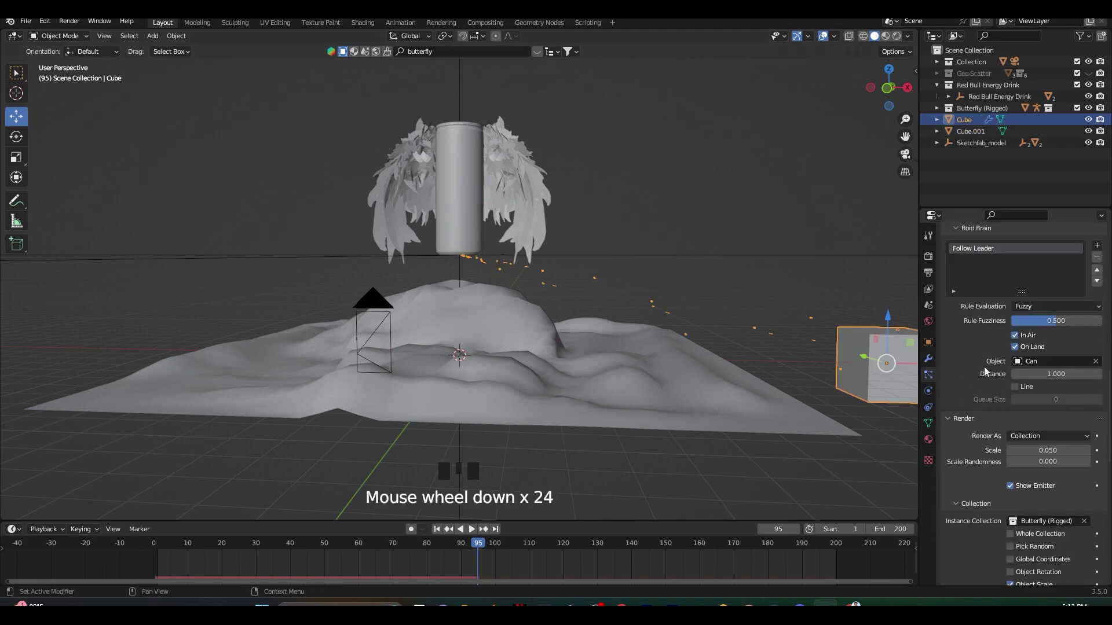
left_click(1095, 362)
left_click(1095, 362)
left_click(980, 124)
Step: Play back the animation from frame 1 to check the particles swarming around the can, and stop it
left_click(156, 545)
key("space")
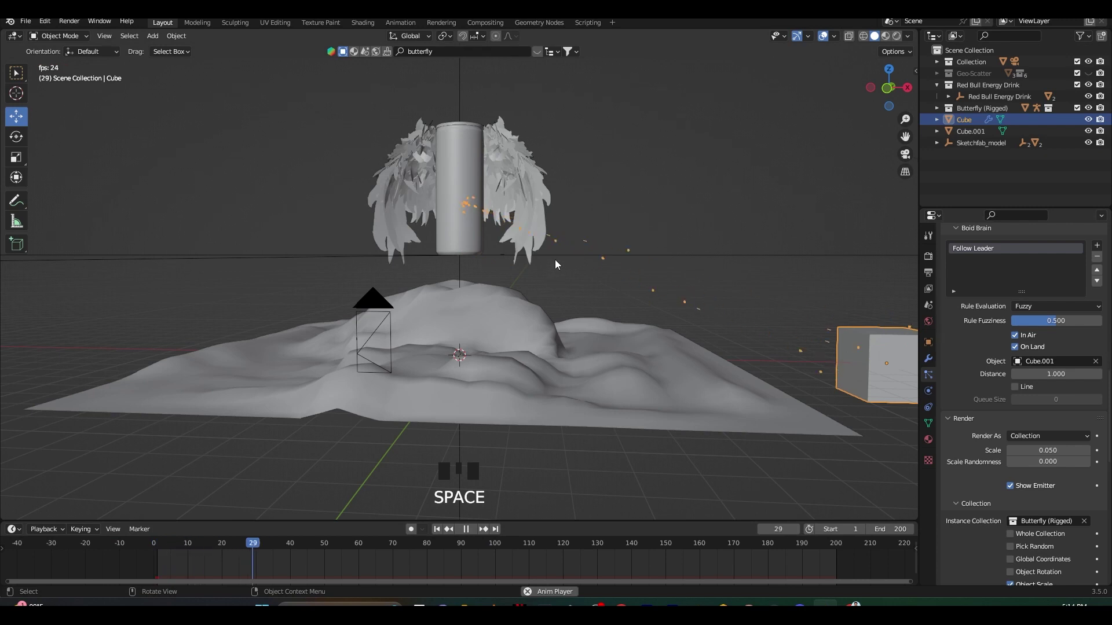
middle_click_drag(618, 254, 457, 249)
key("space")
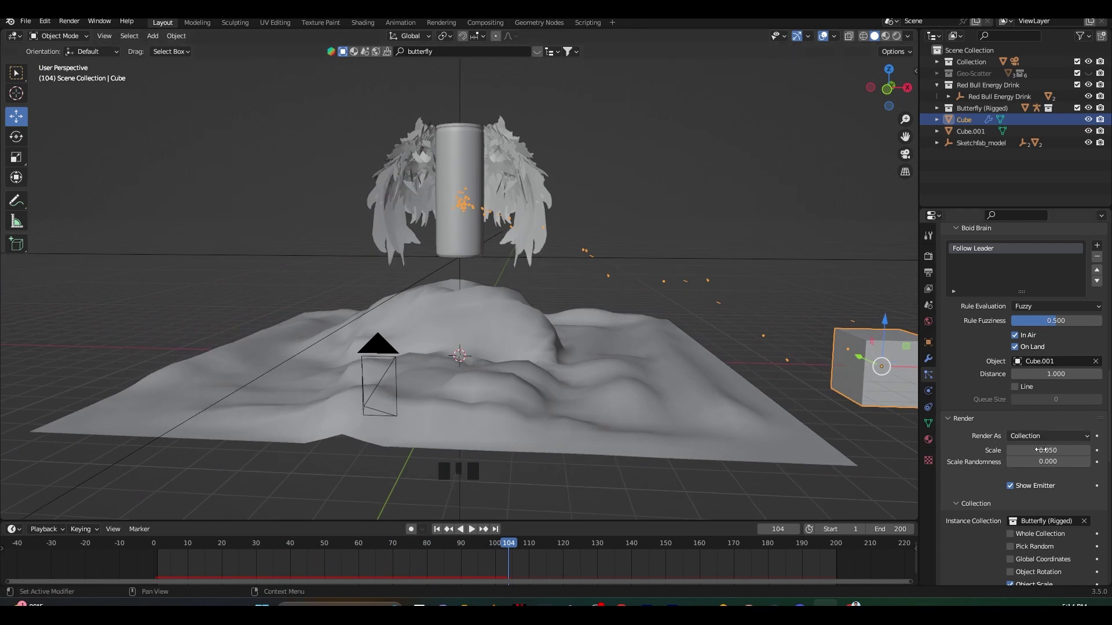
Step: Set the render scale of the emitter cube's butterfly particles to 0.190
left_click_drag(1039, 451, 1045, 450)
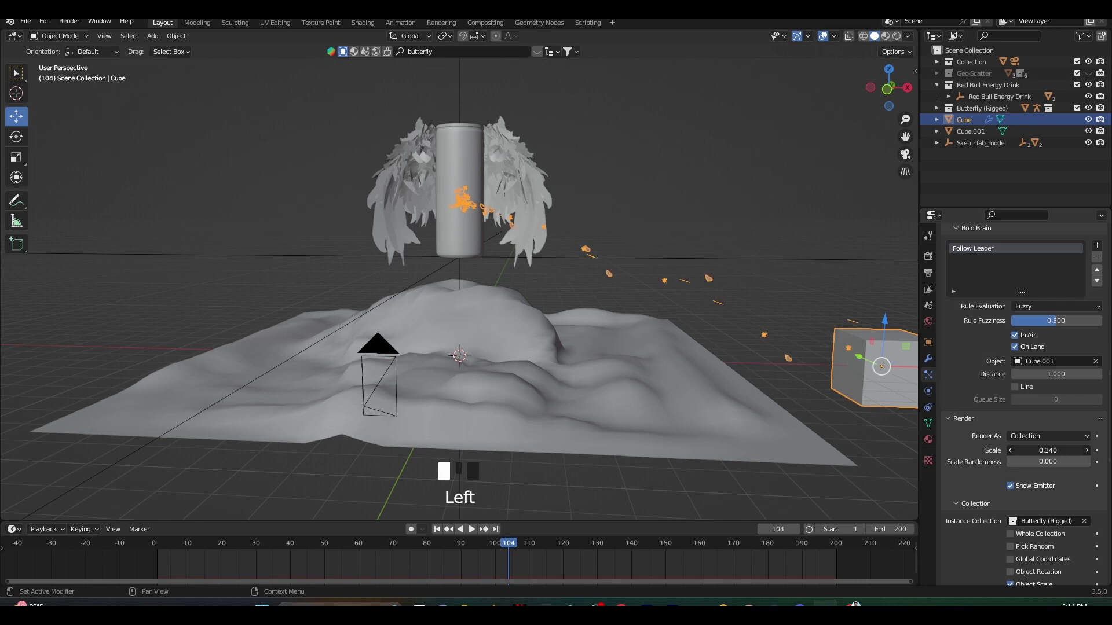
left_click(715, 192)
middle_click_drag(714, 192, 544, 275)
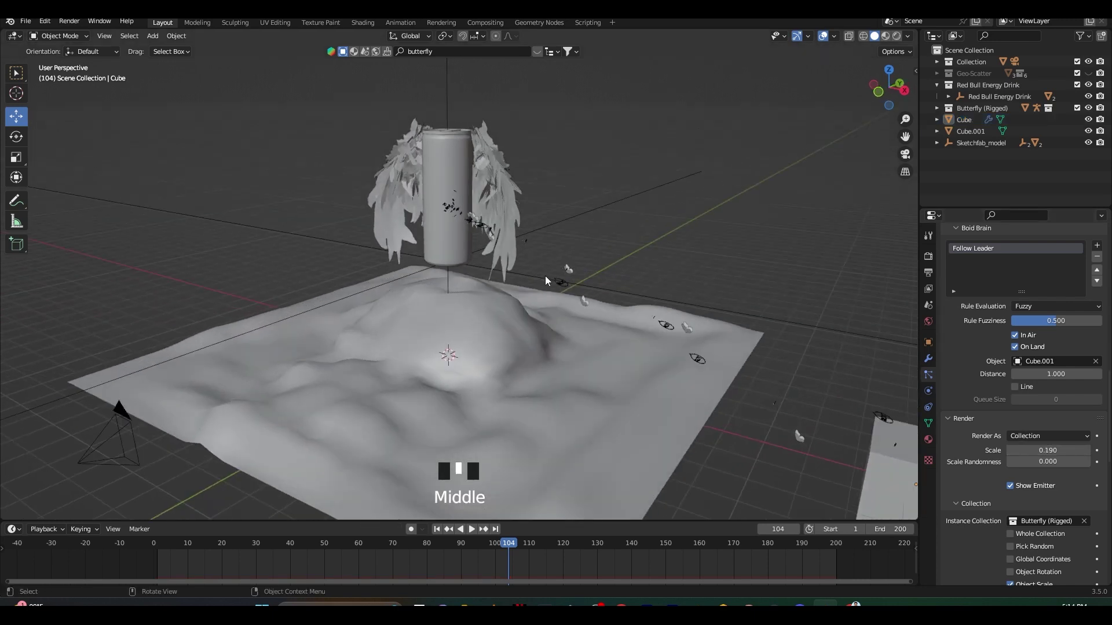
Step: Add a Turbulence force field and raise it about 4.33 m along the Z axis to the can
key("shift+a")
mouse_move(516, 481)
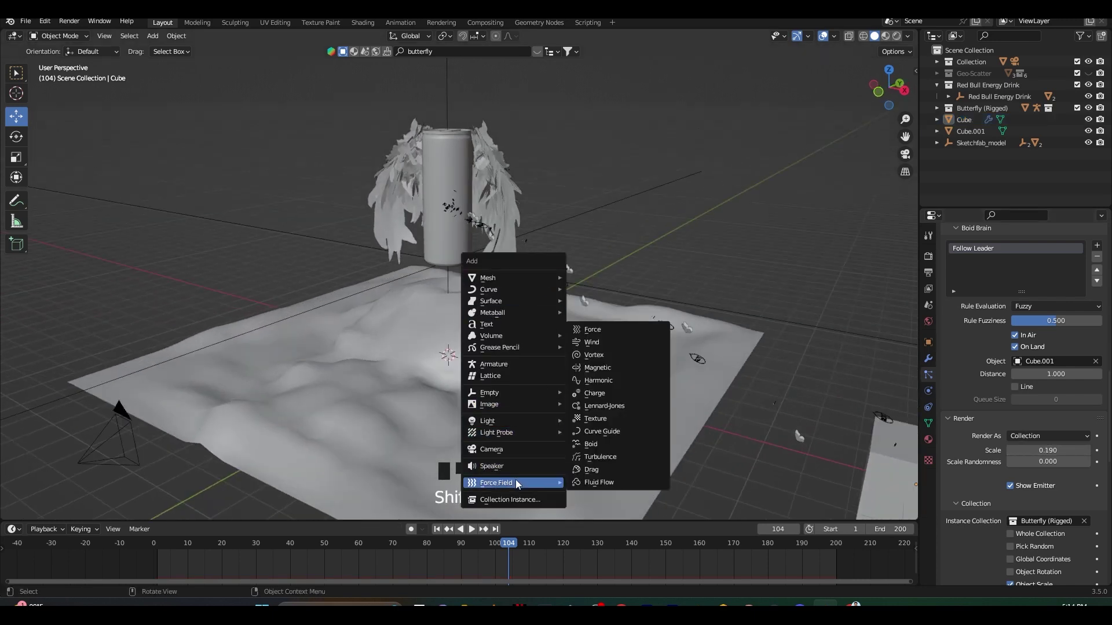
left_click(593, 458)
left_click_drag(454, 327, 454, 205)
Step: Set the Turbulence force field's strength to 30
left_click(928, 360)
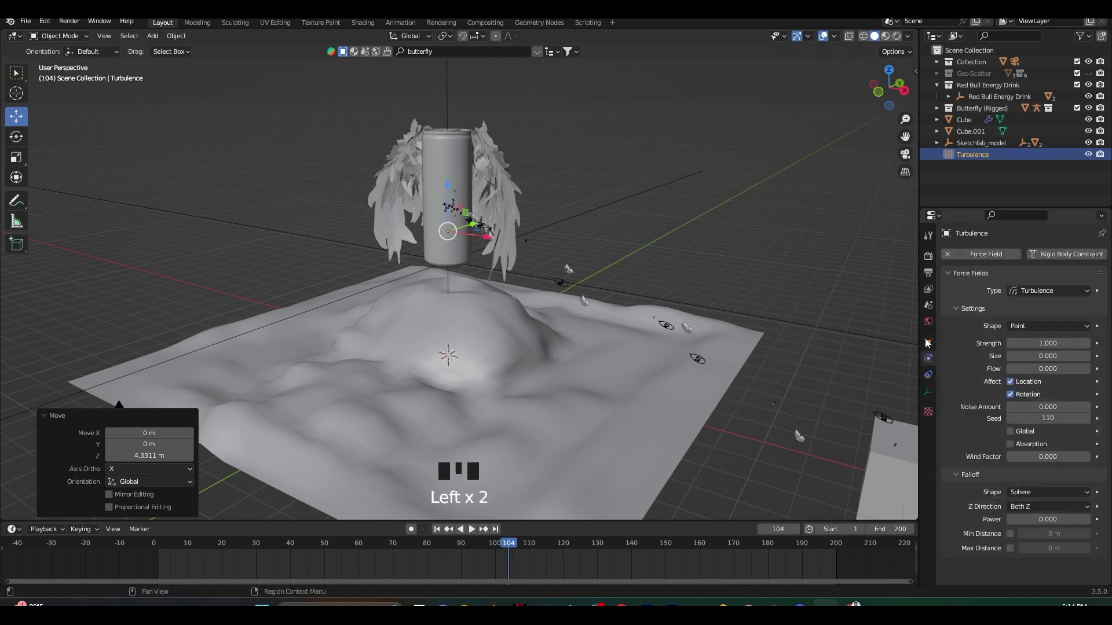
left_click(1033, 341)
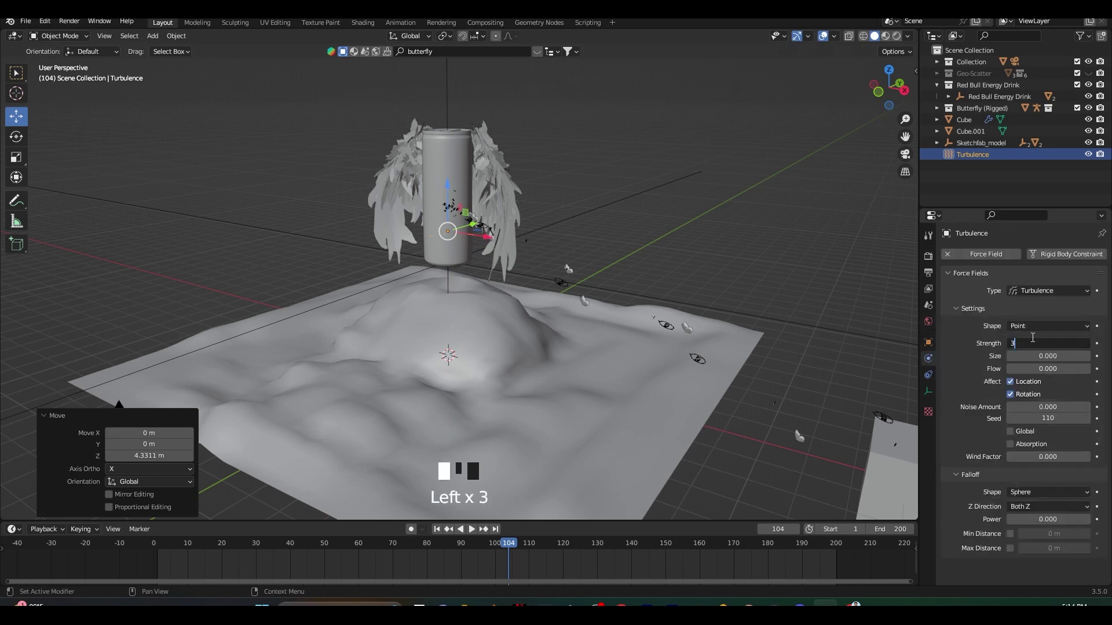
type("30")
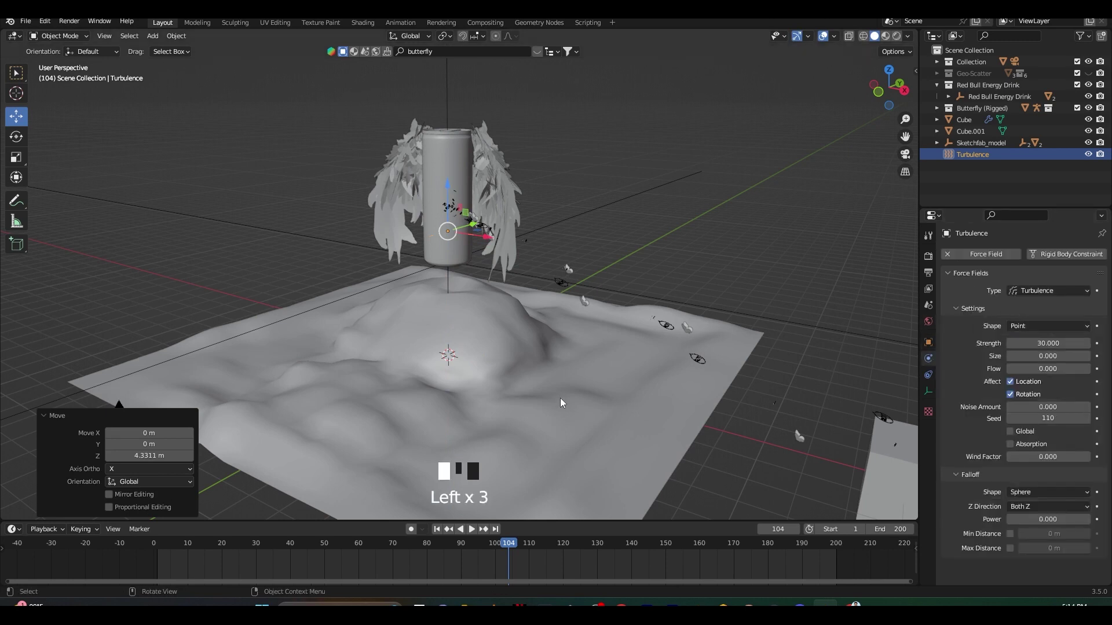
Step: Play back the animation from frame 1 and check the butterflies' turbulent motion through the camera
left_click(158, 546)
key("space")
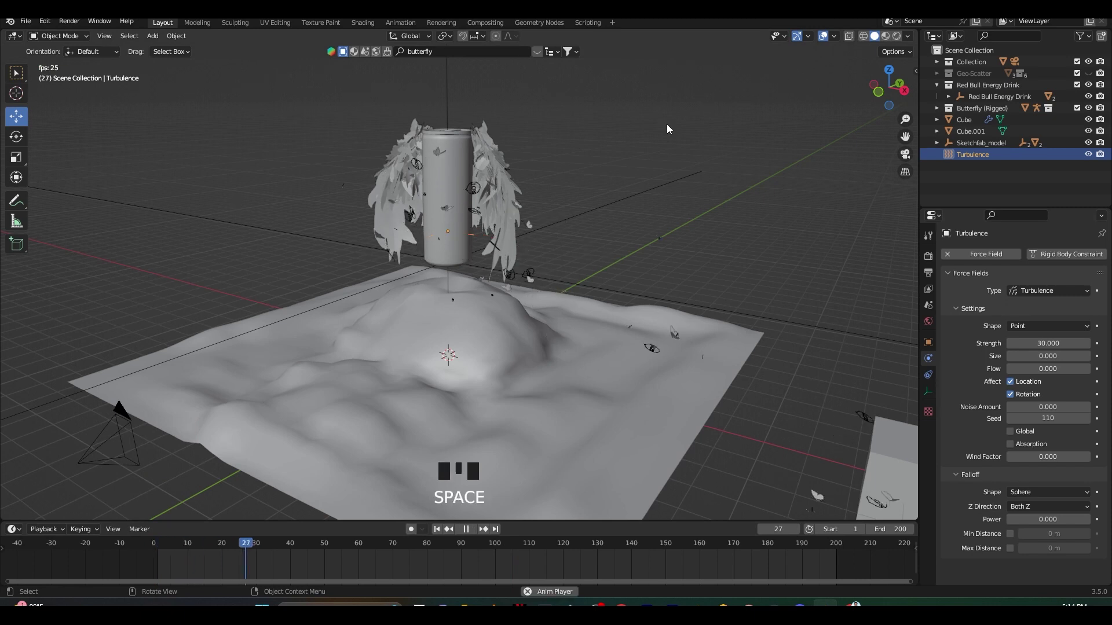
key("KP_0")
scroll(660, 154, "up", 3)
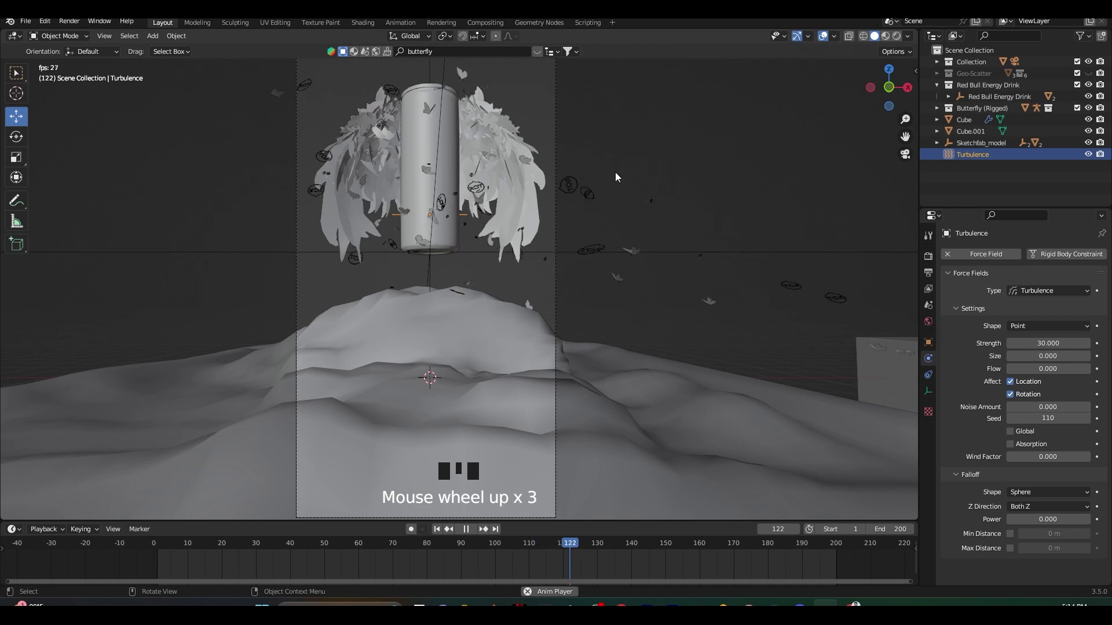
key("space")
Step: Examine the butterflies around the can up close and replay their motion in the camera view
middle_click_drag(515, 231, 439, 286)
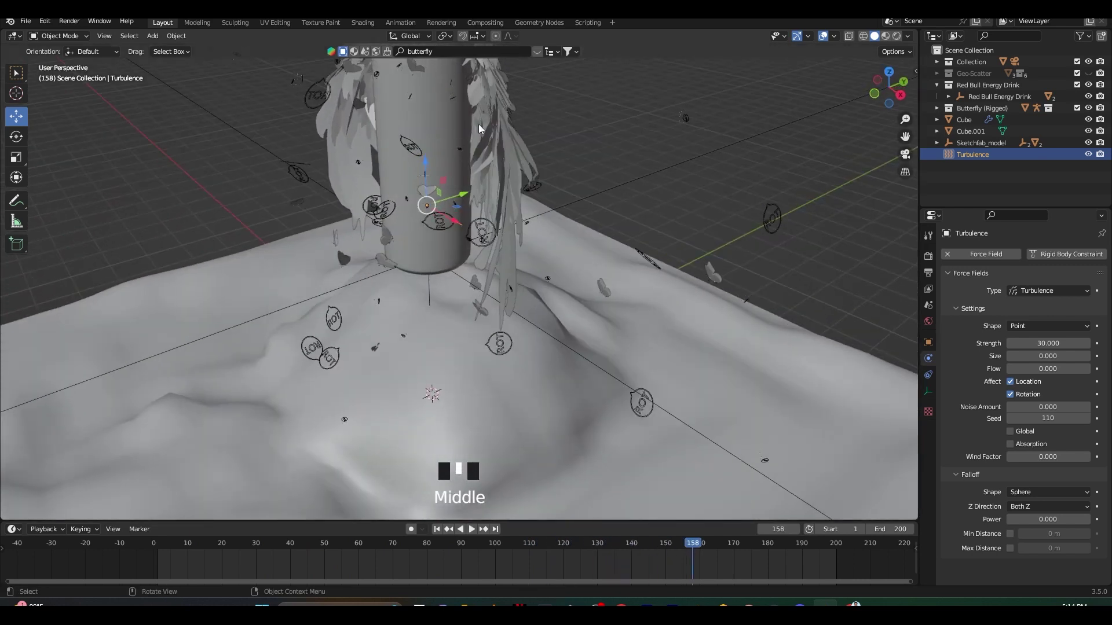
scroll(540, 272, "up", 4)
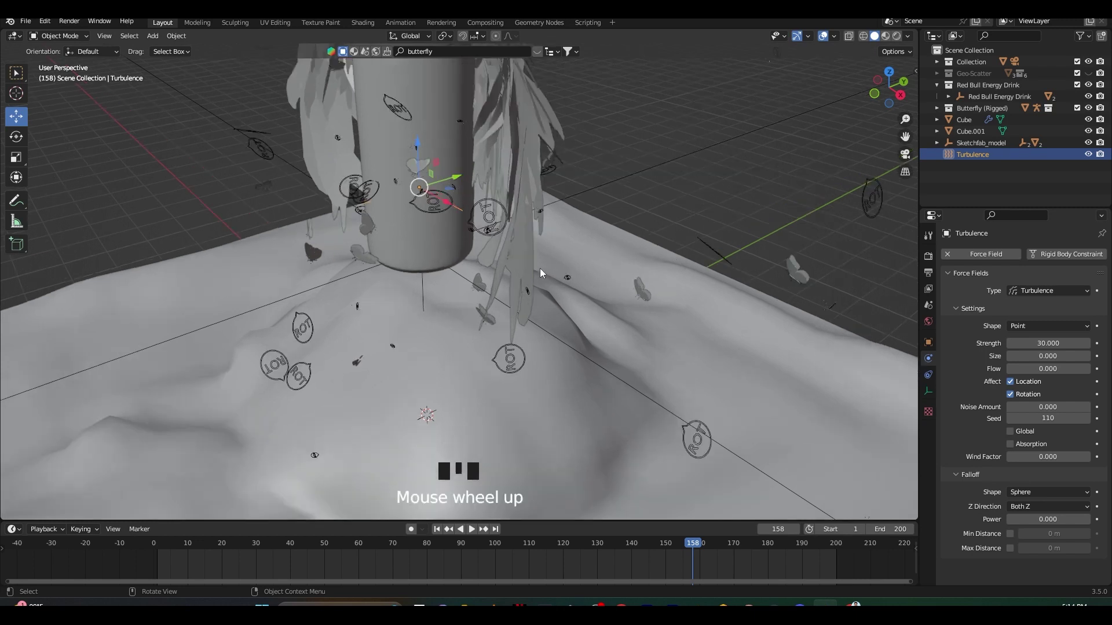
scroll(540, 272, "down", 3)
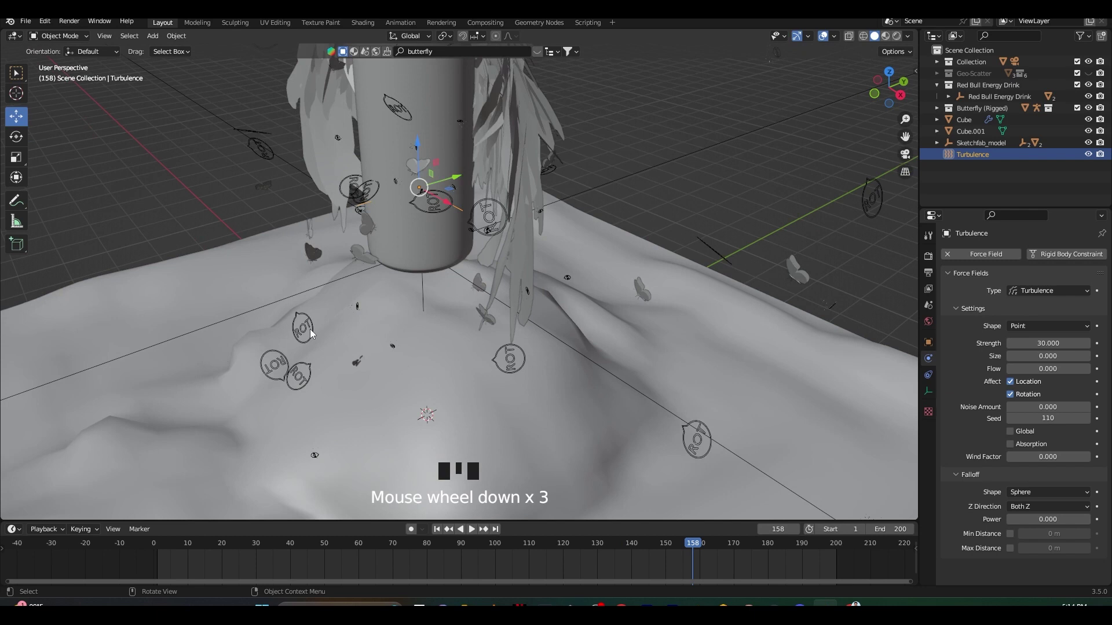
scroll(375, 290, "up", 1)
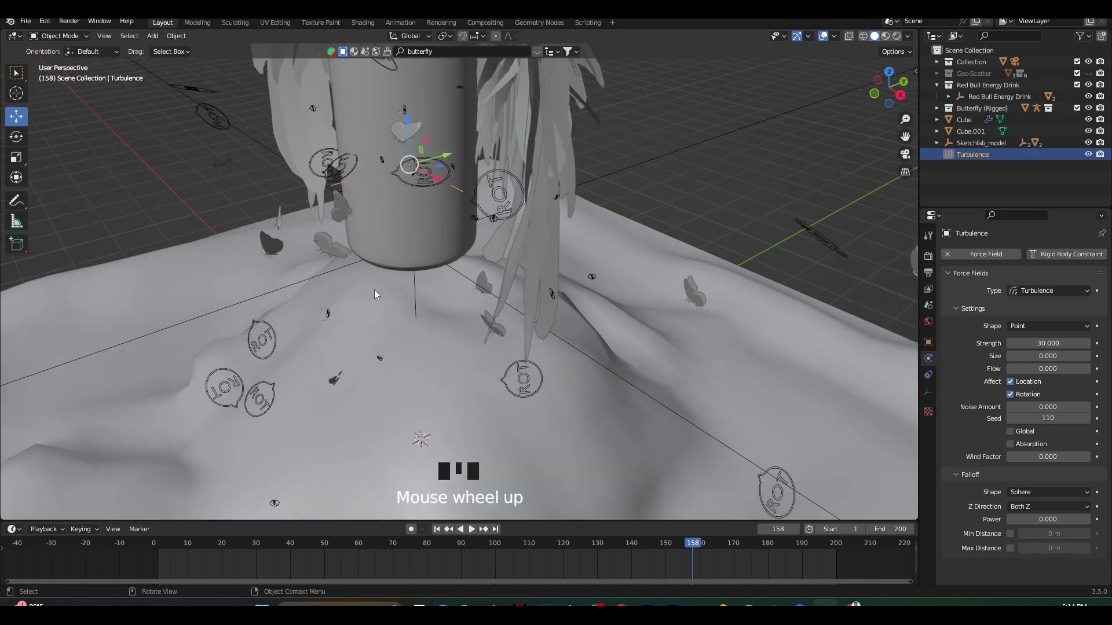
key("space")
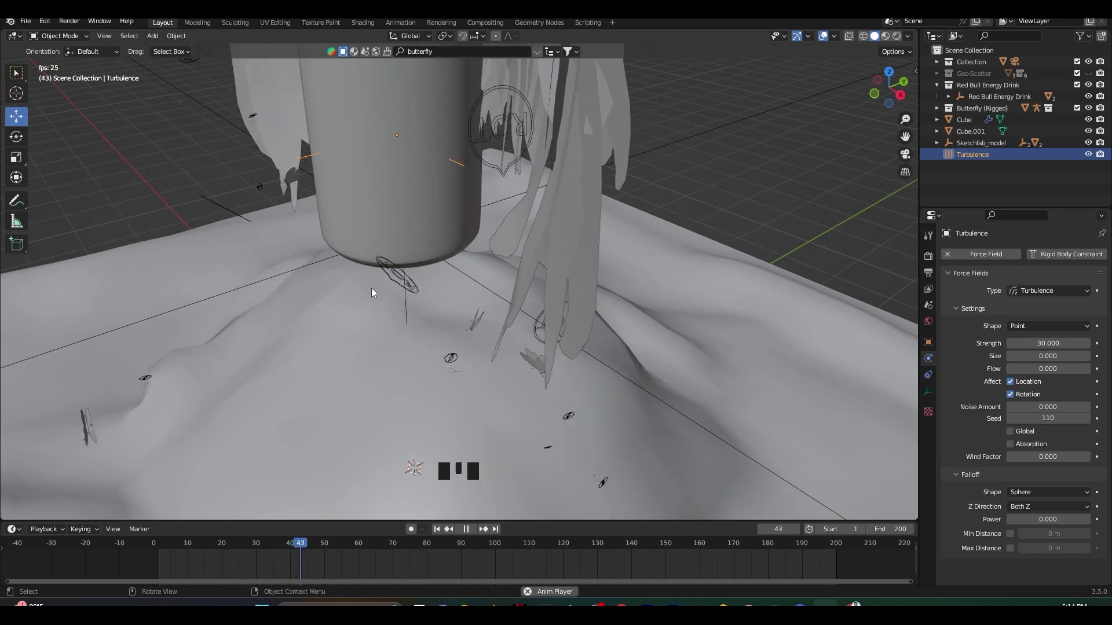
key("KP_0")
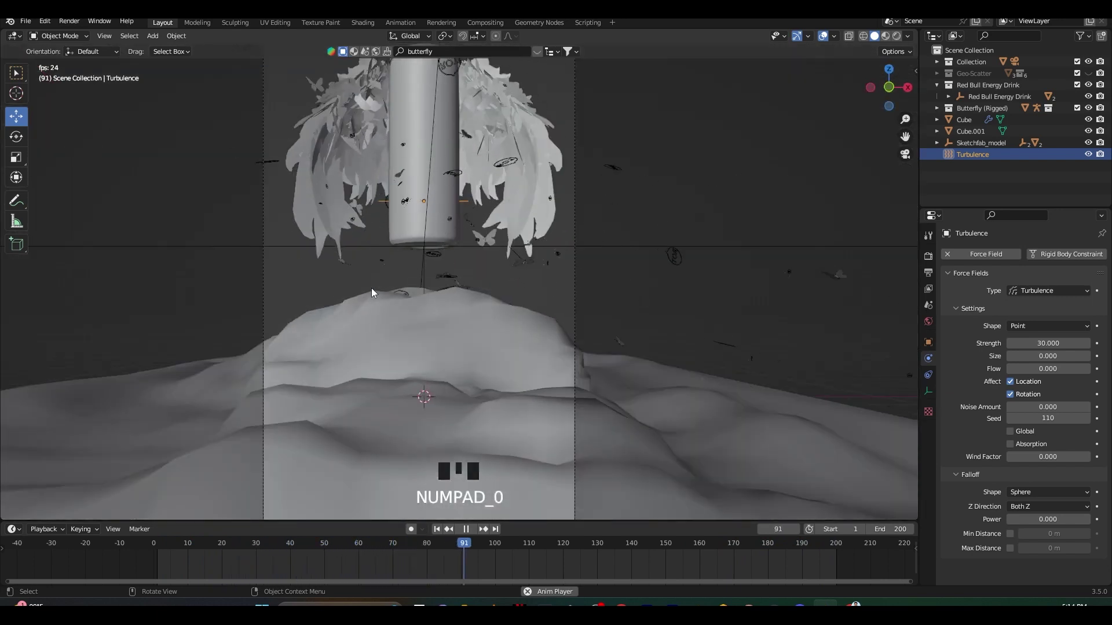
Step: Show the Geo-Scatter collection in the viewport again and briefly play the animation with the grass and flowers
left_click(1088, 74)
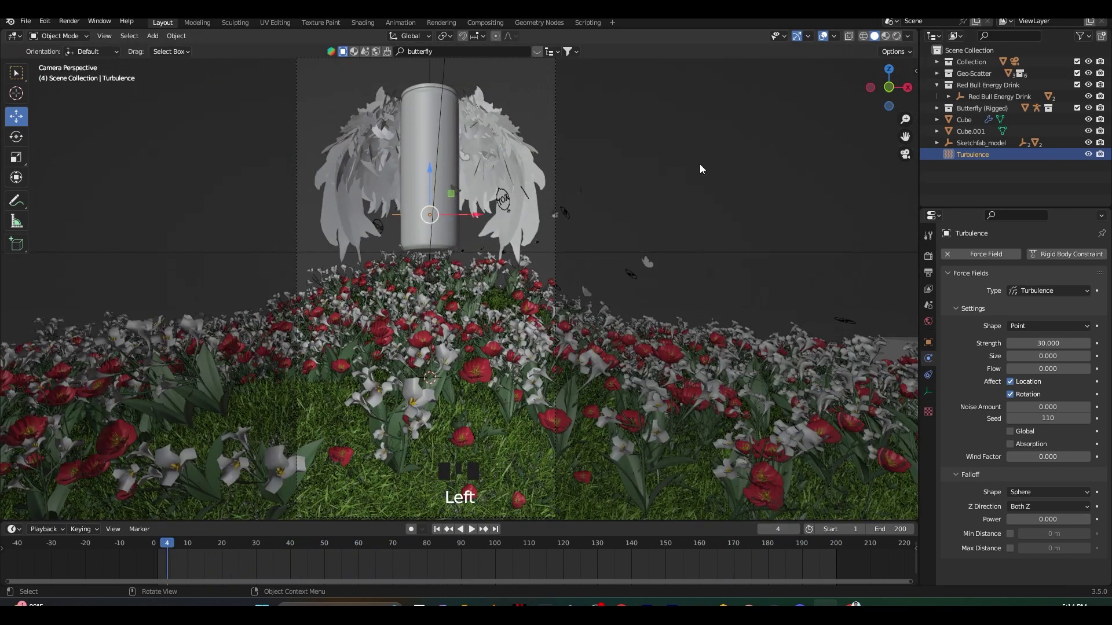
left_click(700, 169)
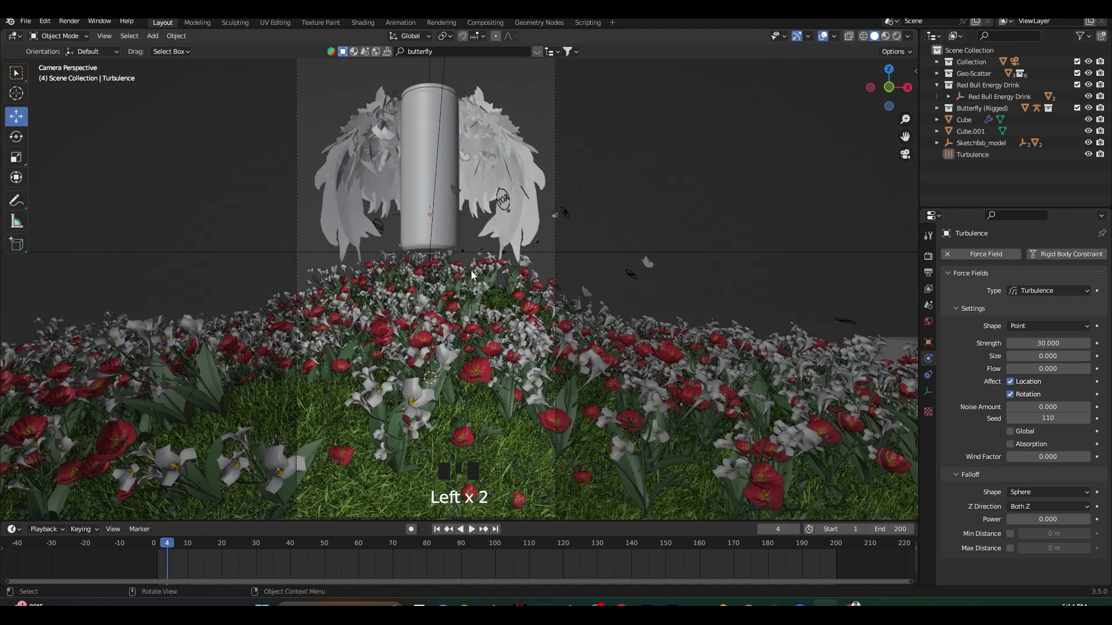
key("space")
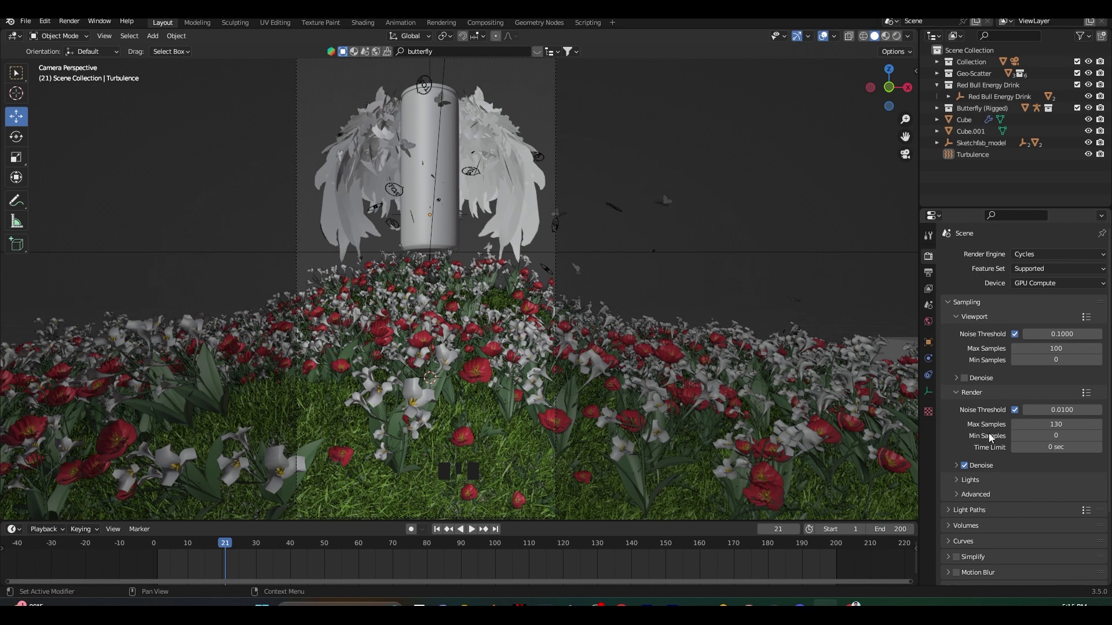
Step: Set the PNG output compression to 0%
left_click(929, 272)
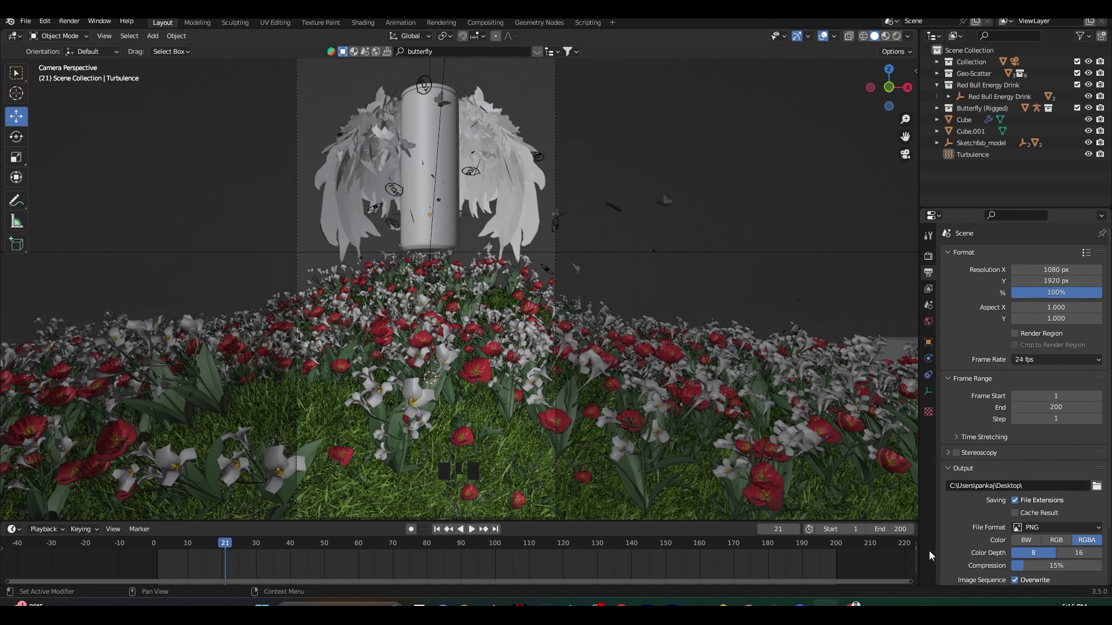
scroll(940, 530, "down", 2)
left_click_drag(1039, 520, 1014, 520)
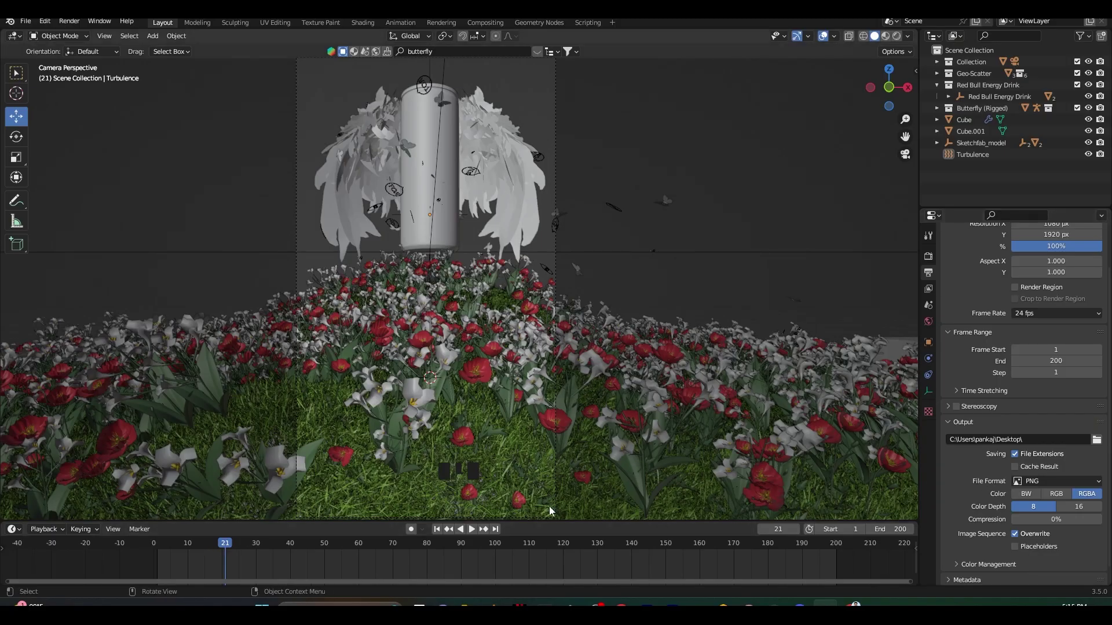
Step: Insert a Location, Rotation & Scale keyframe on the camera at frame 1
middle_click_drag(787, 321, 686, 346)
scroll(496, 320, "down", 4)
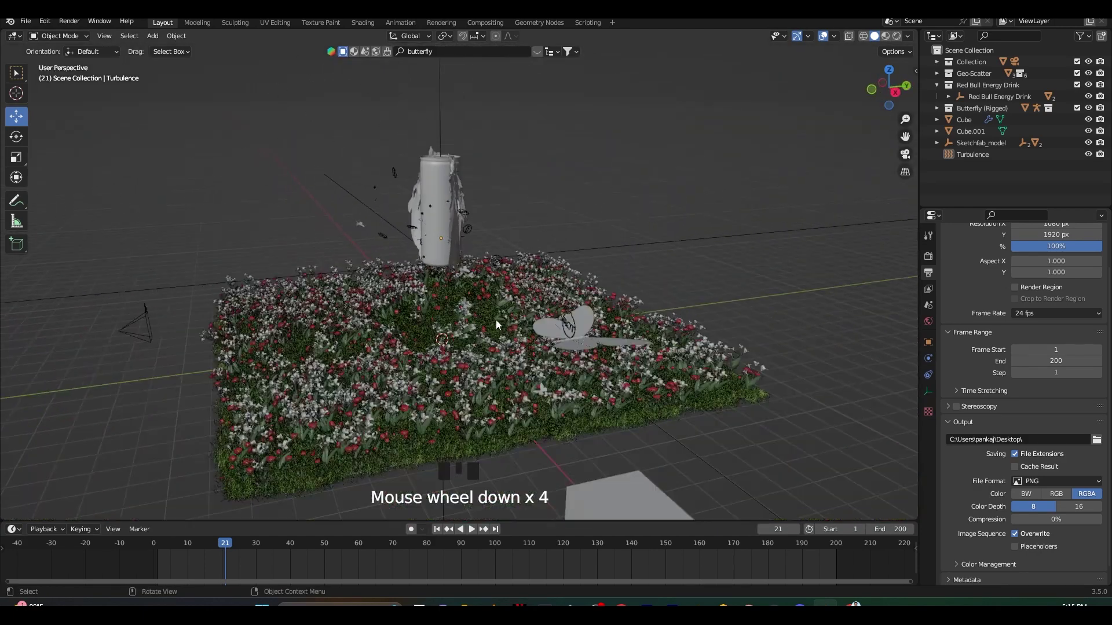
left_click(131, 319)
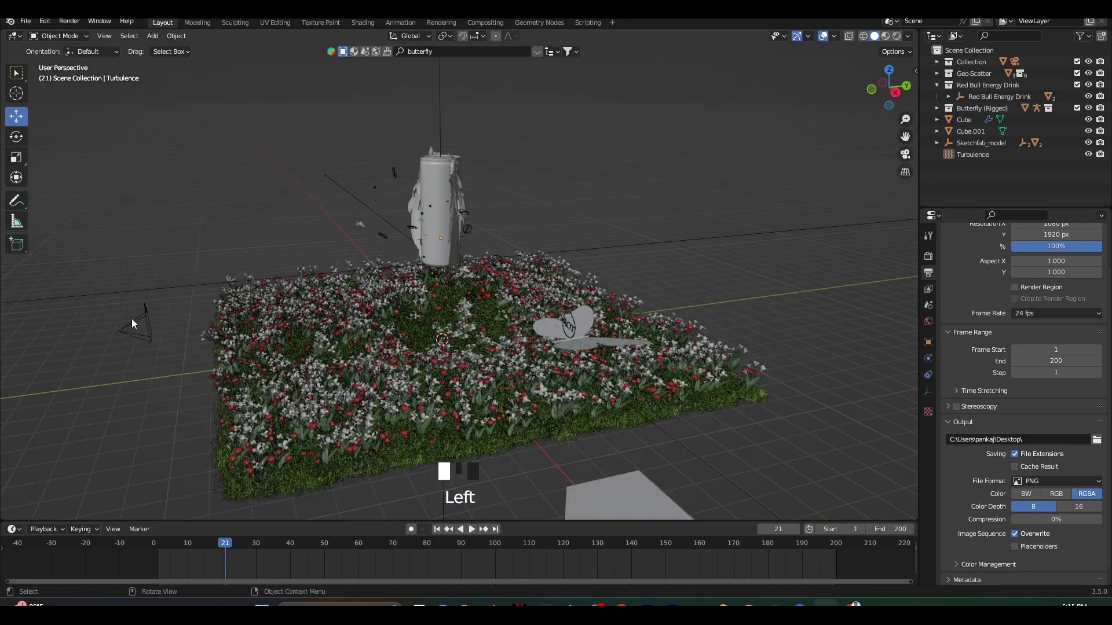
left_click(157, 547)
key("i")
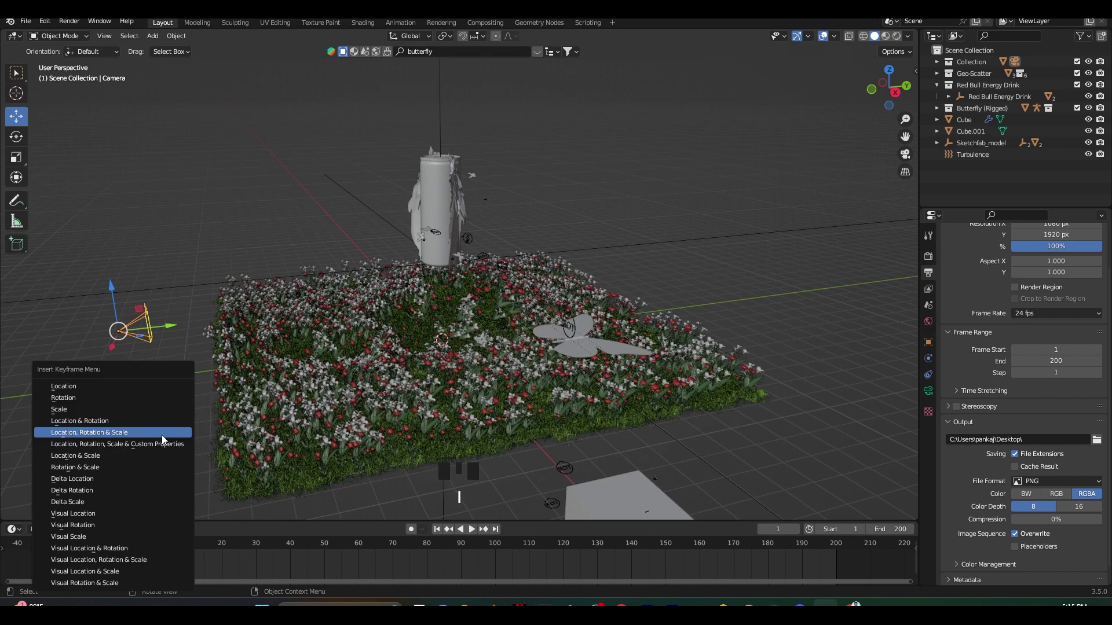
left_click(163, 434)
Step: At frame 200, raise the camera about 2.28 m along Z and insert a Location, Rotation & Scale keyframe
left_click(836, 546)
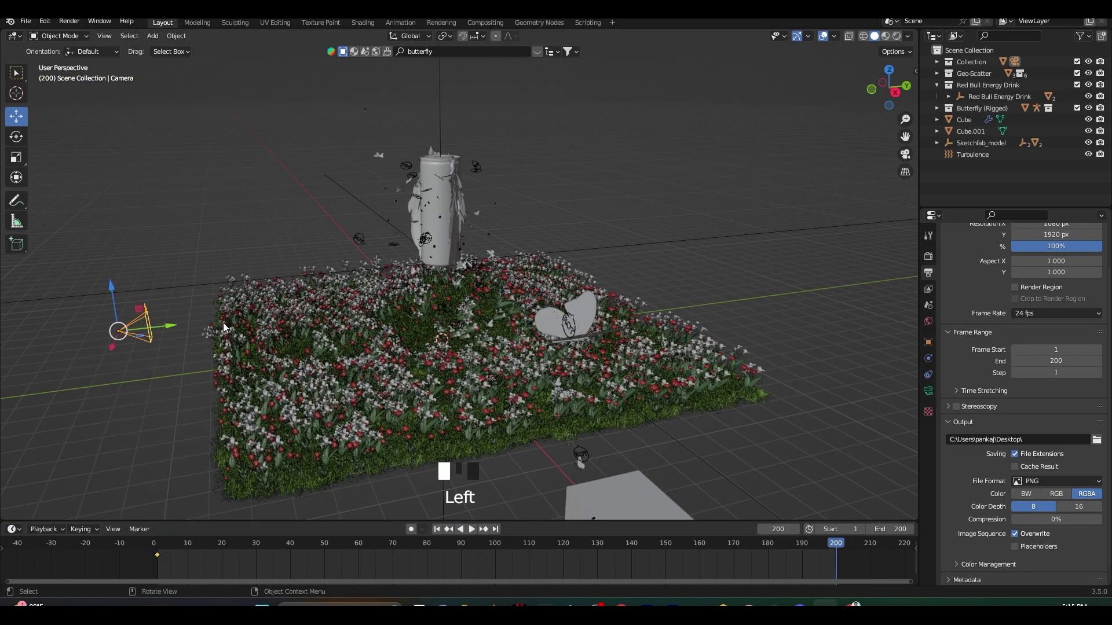
left_click_drag(173, 329, 270, 209)
key("i")
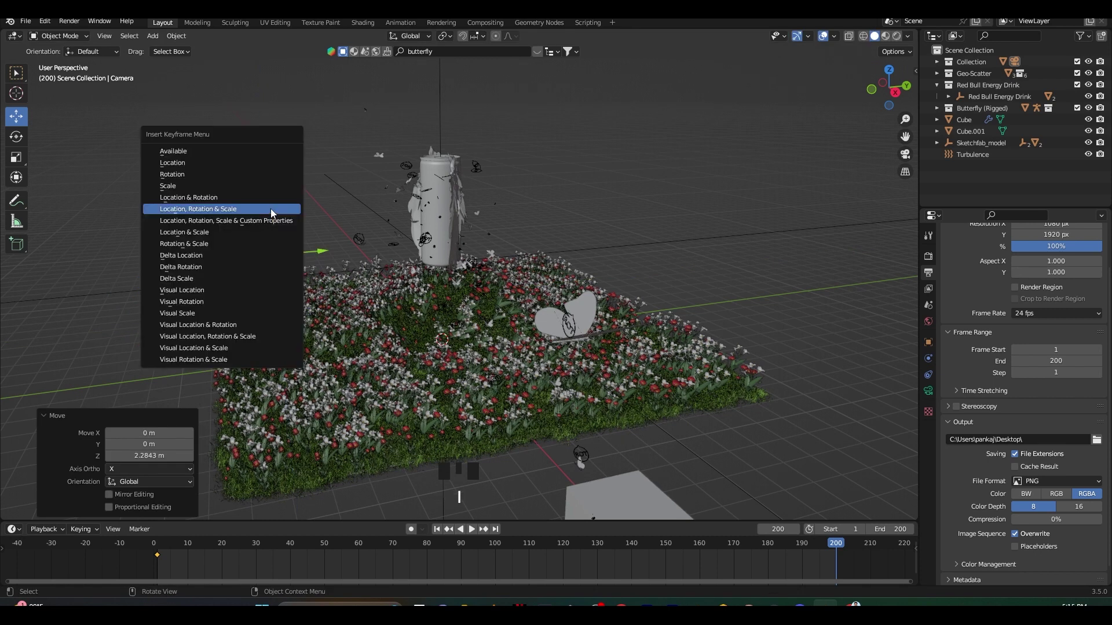
left_click(270, 208)
Step: Scrub back from frame 200 in the camera view to check the camera move, and switch the viewport to rendered shading
key("KP_0")
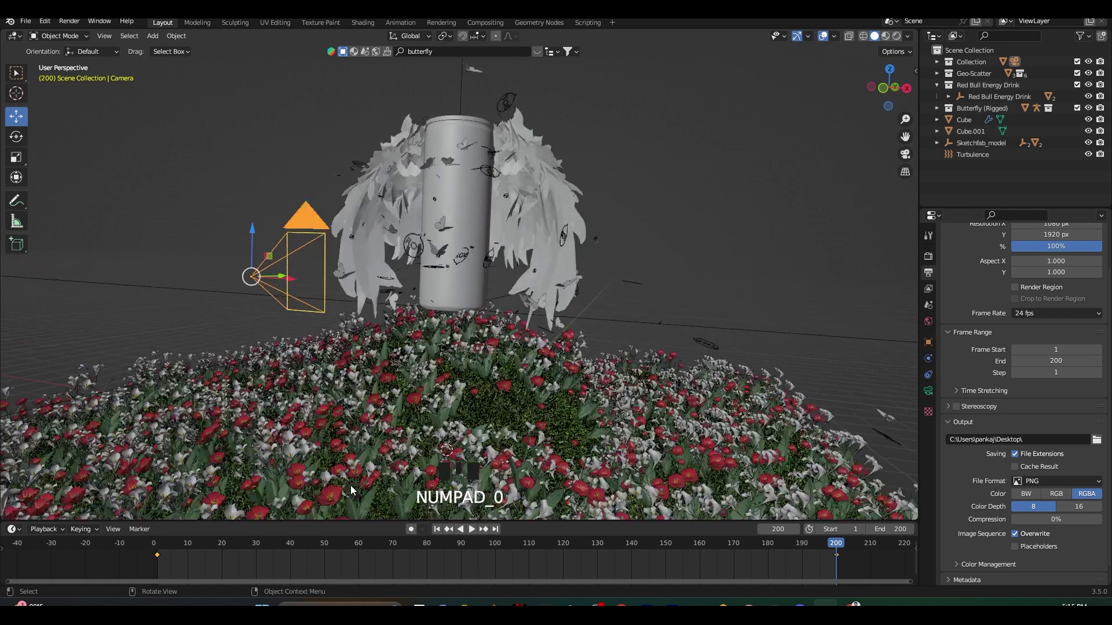
left_click_drag(828, 546, 263, 518)
scroll(765, 107, "down", 2)
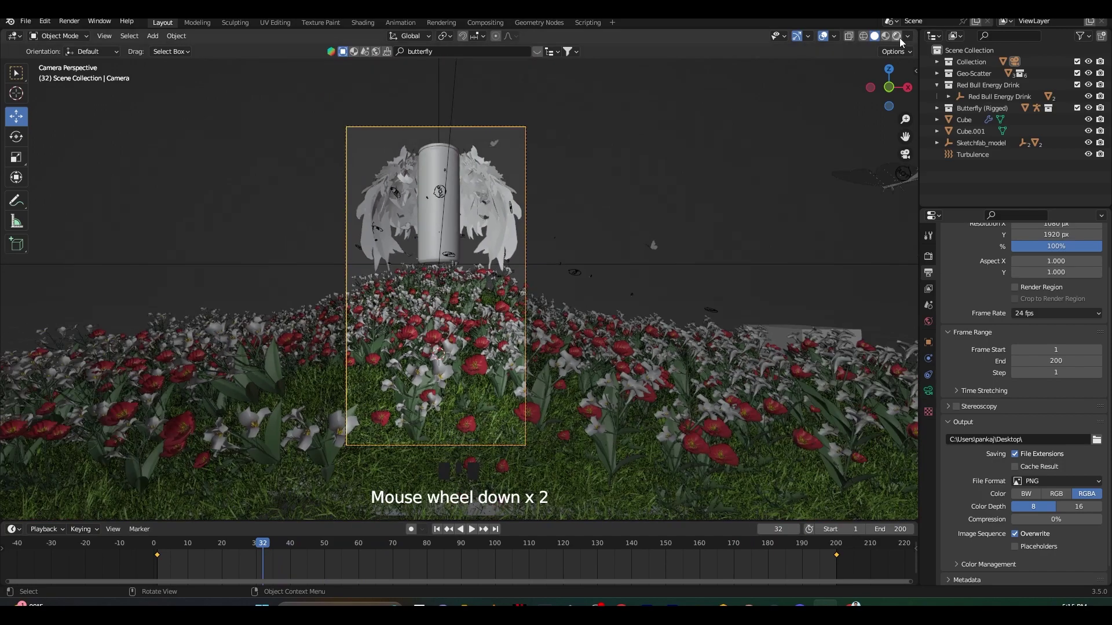
left_click(620, 209)
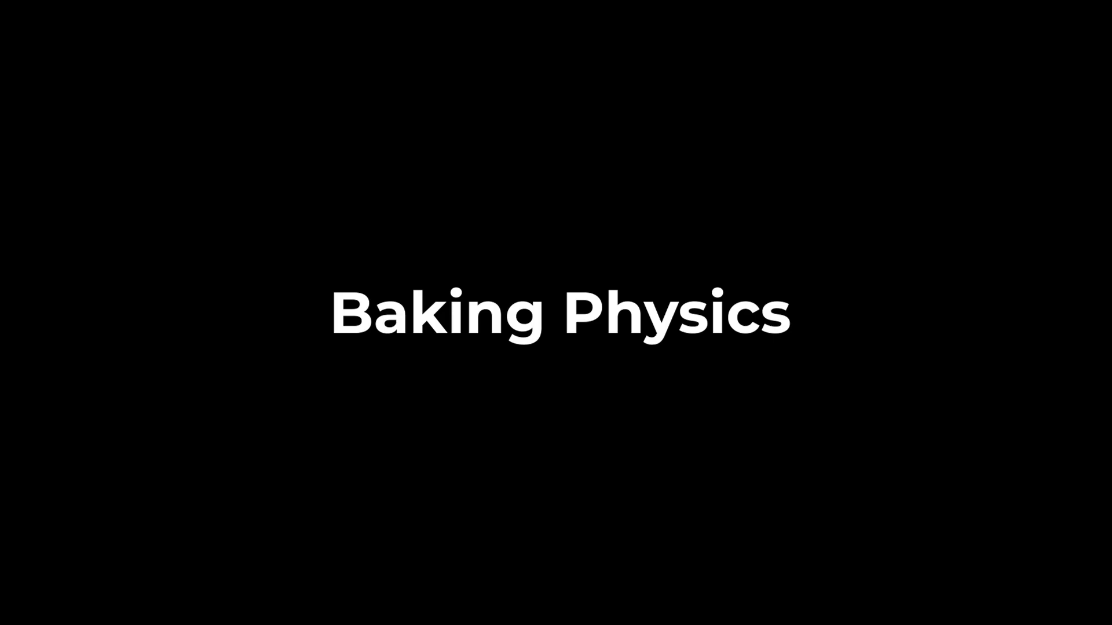
Step: Bake all dynamics from the emitter cube's particle cache
scroll(765, 350, "down", 4)
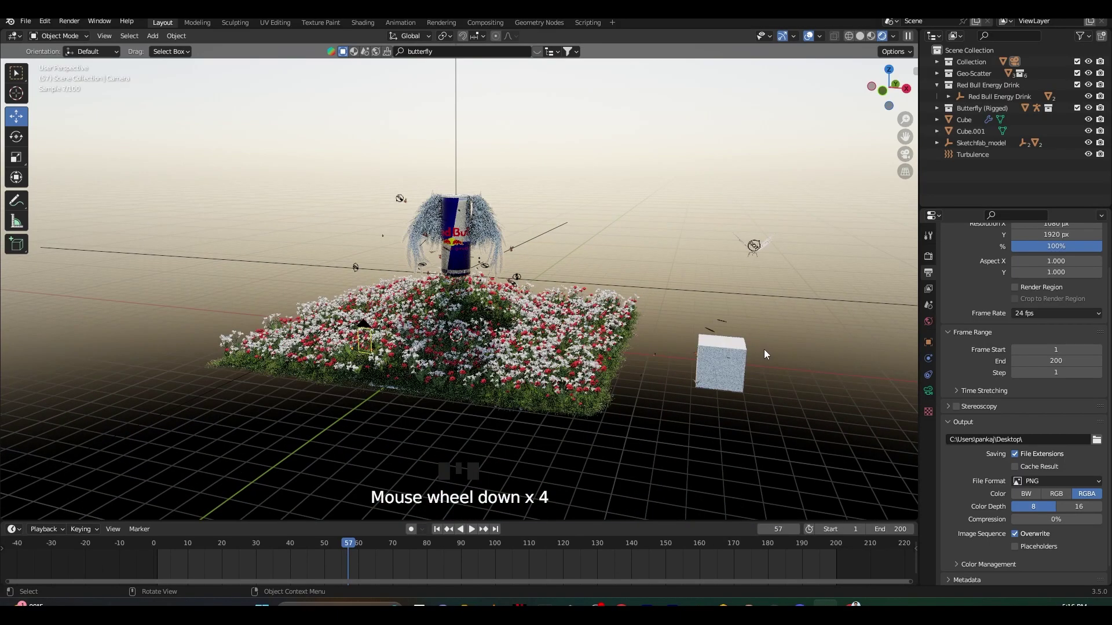
left_click(742, 363)
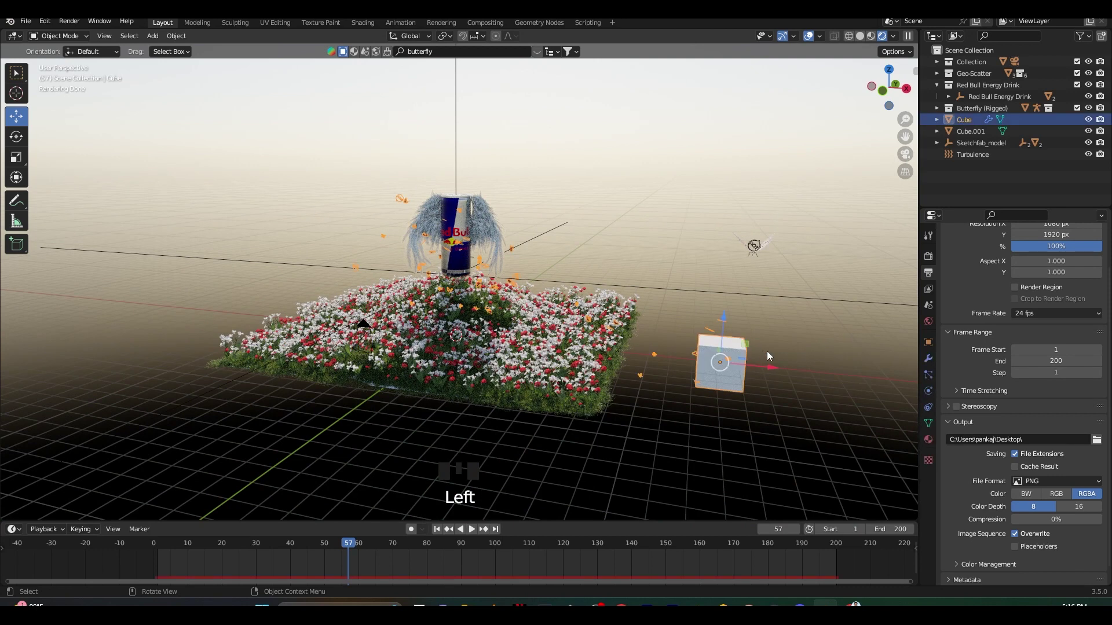
left_click(928, 374)
scroll(958, 469, "down", 5)
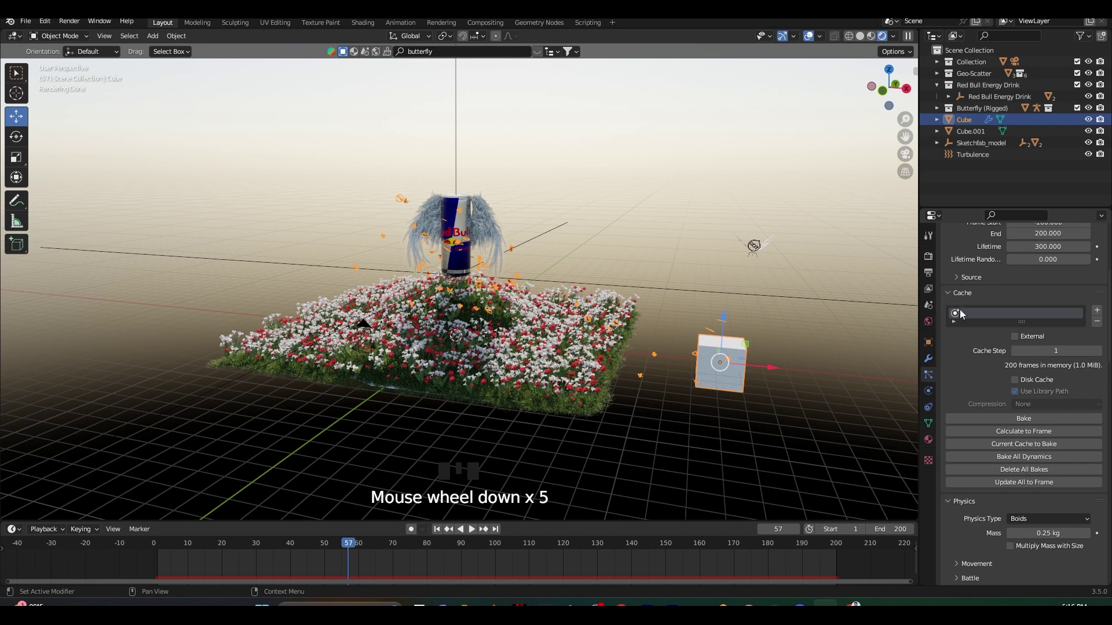
left_click(977, 452)
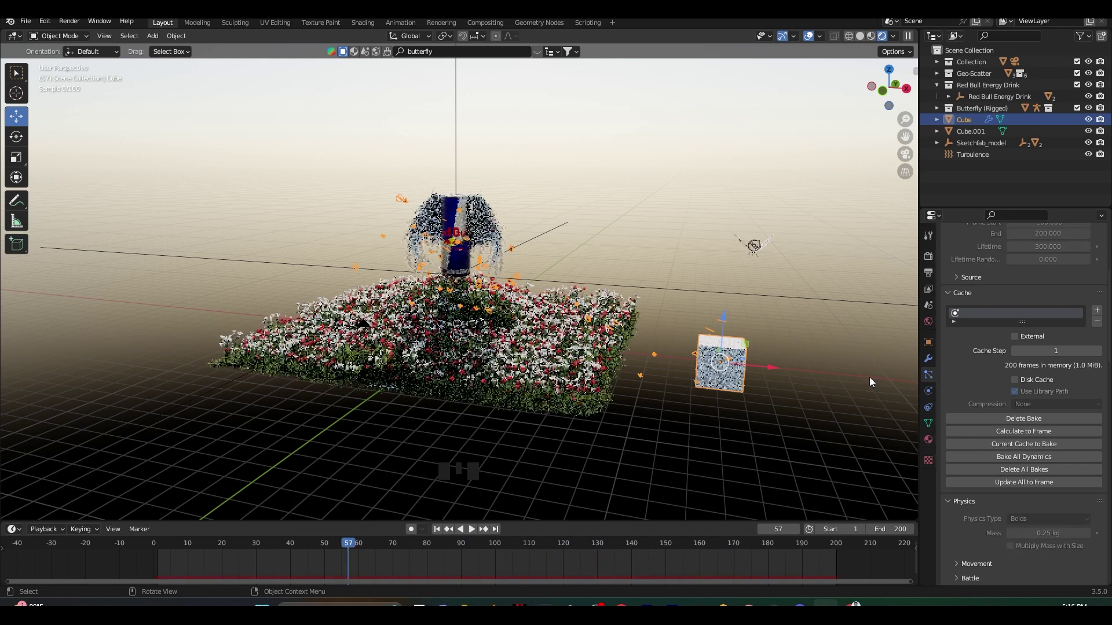
Step: Play back the baked butterfly simulation from frame 1 and check it through the camera
left_click(156, 543)
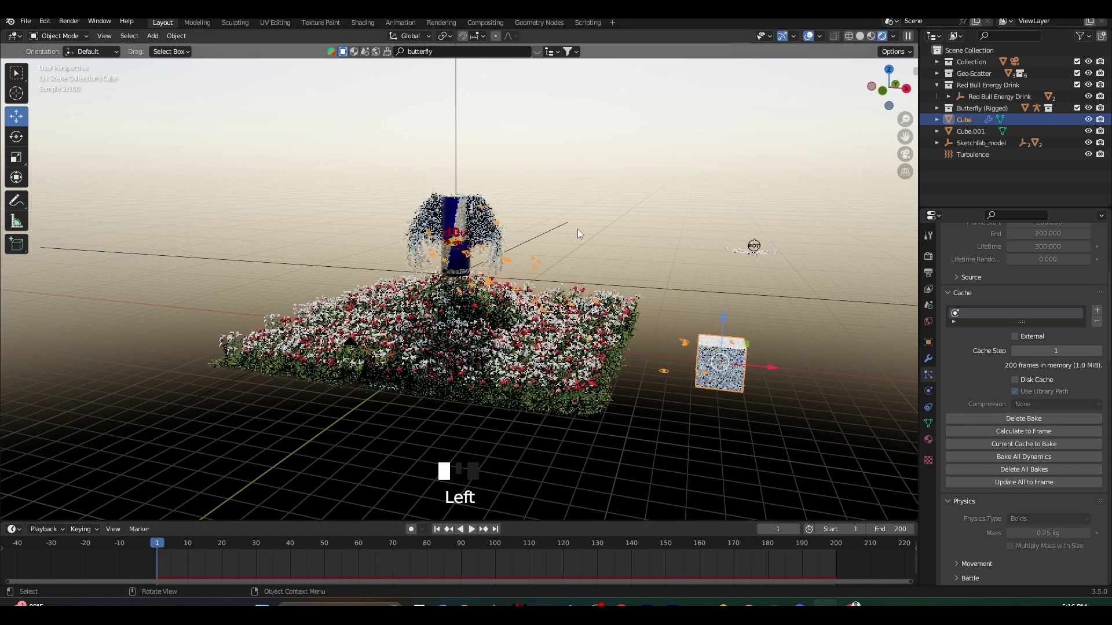
key("space")
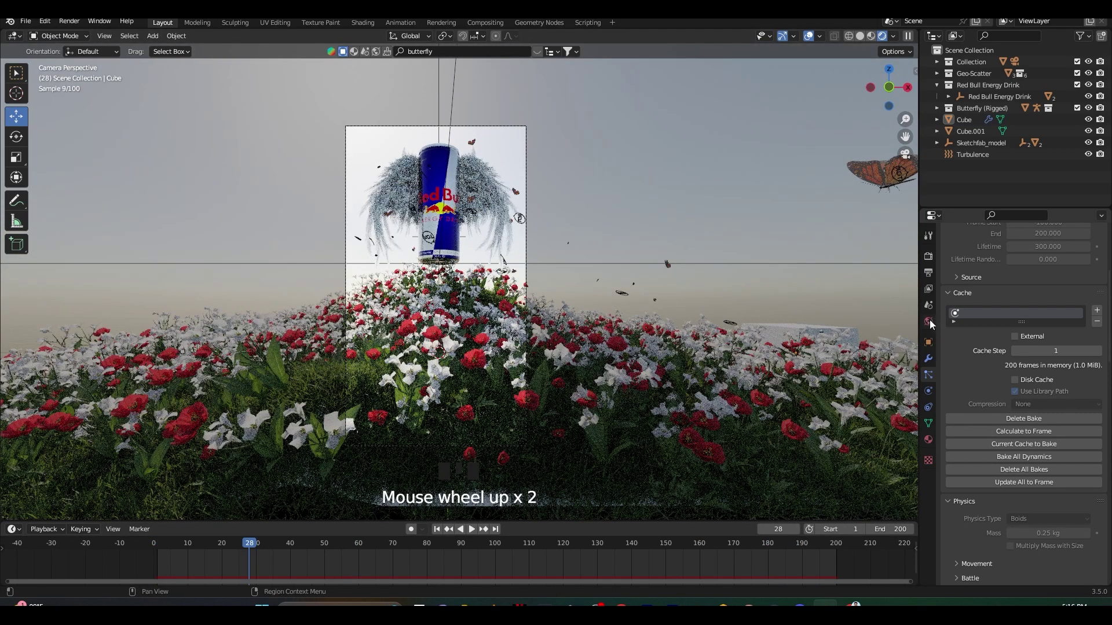
Step: Review the world's sky texture and the Cycles sampling settings, and open the render commands
left_click(928, 322)
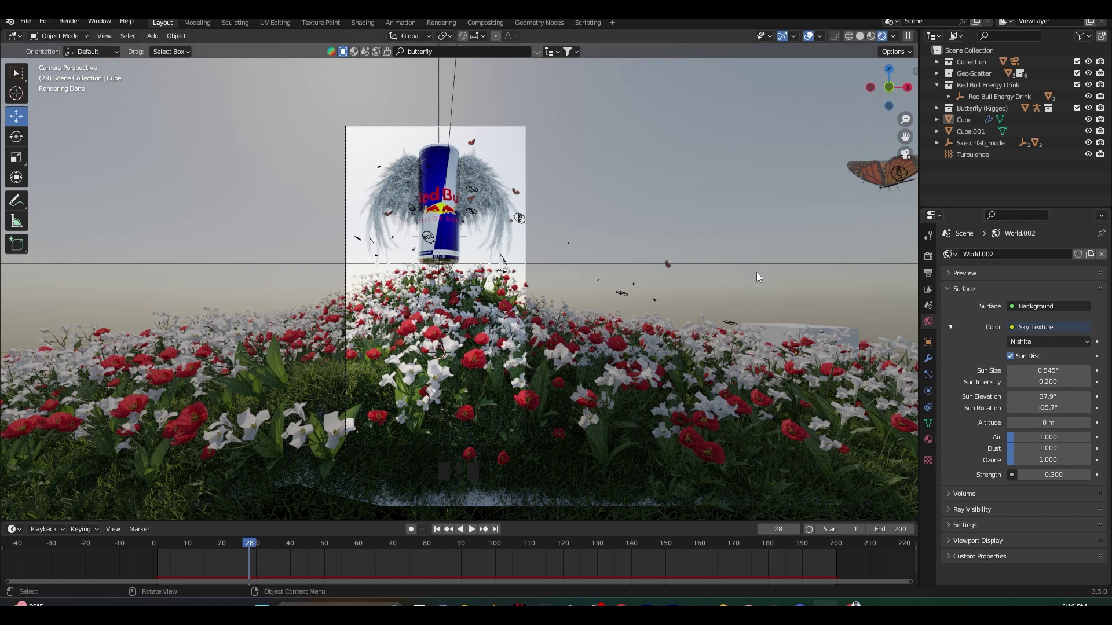
left_click(927, 257)
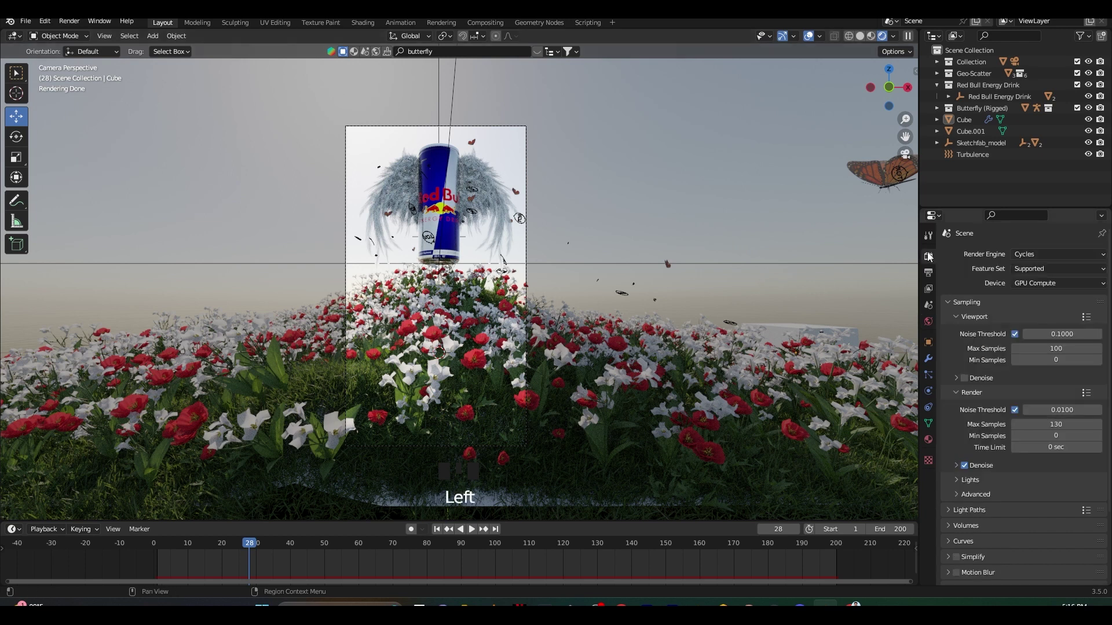
left_click(65, 22)
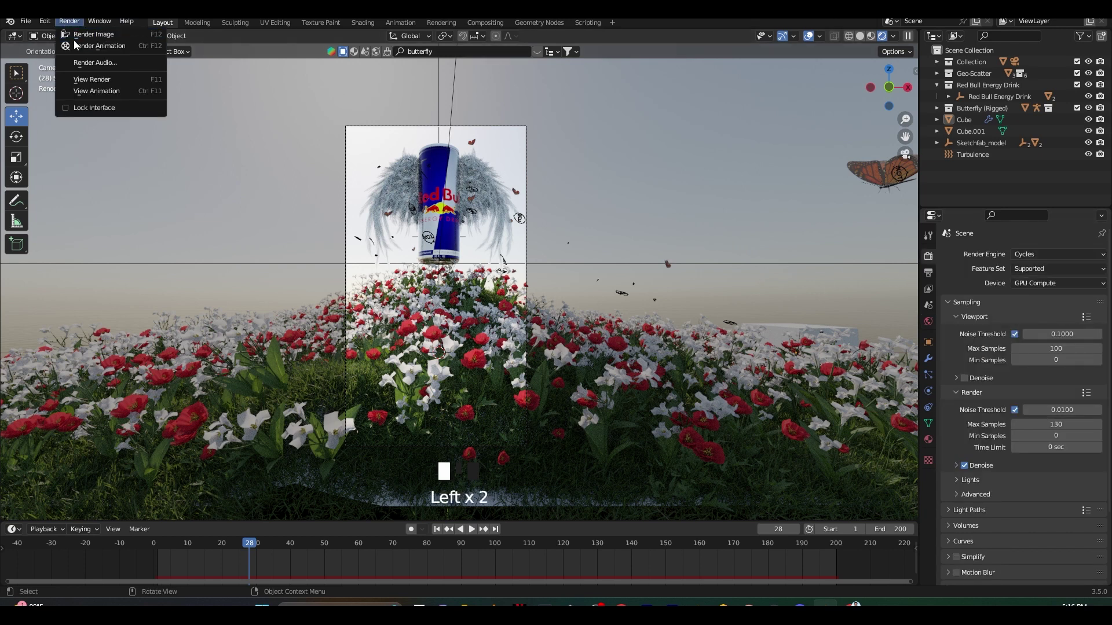